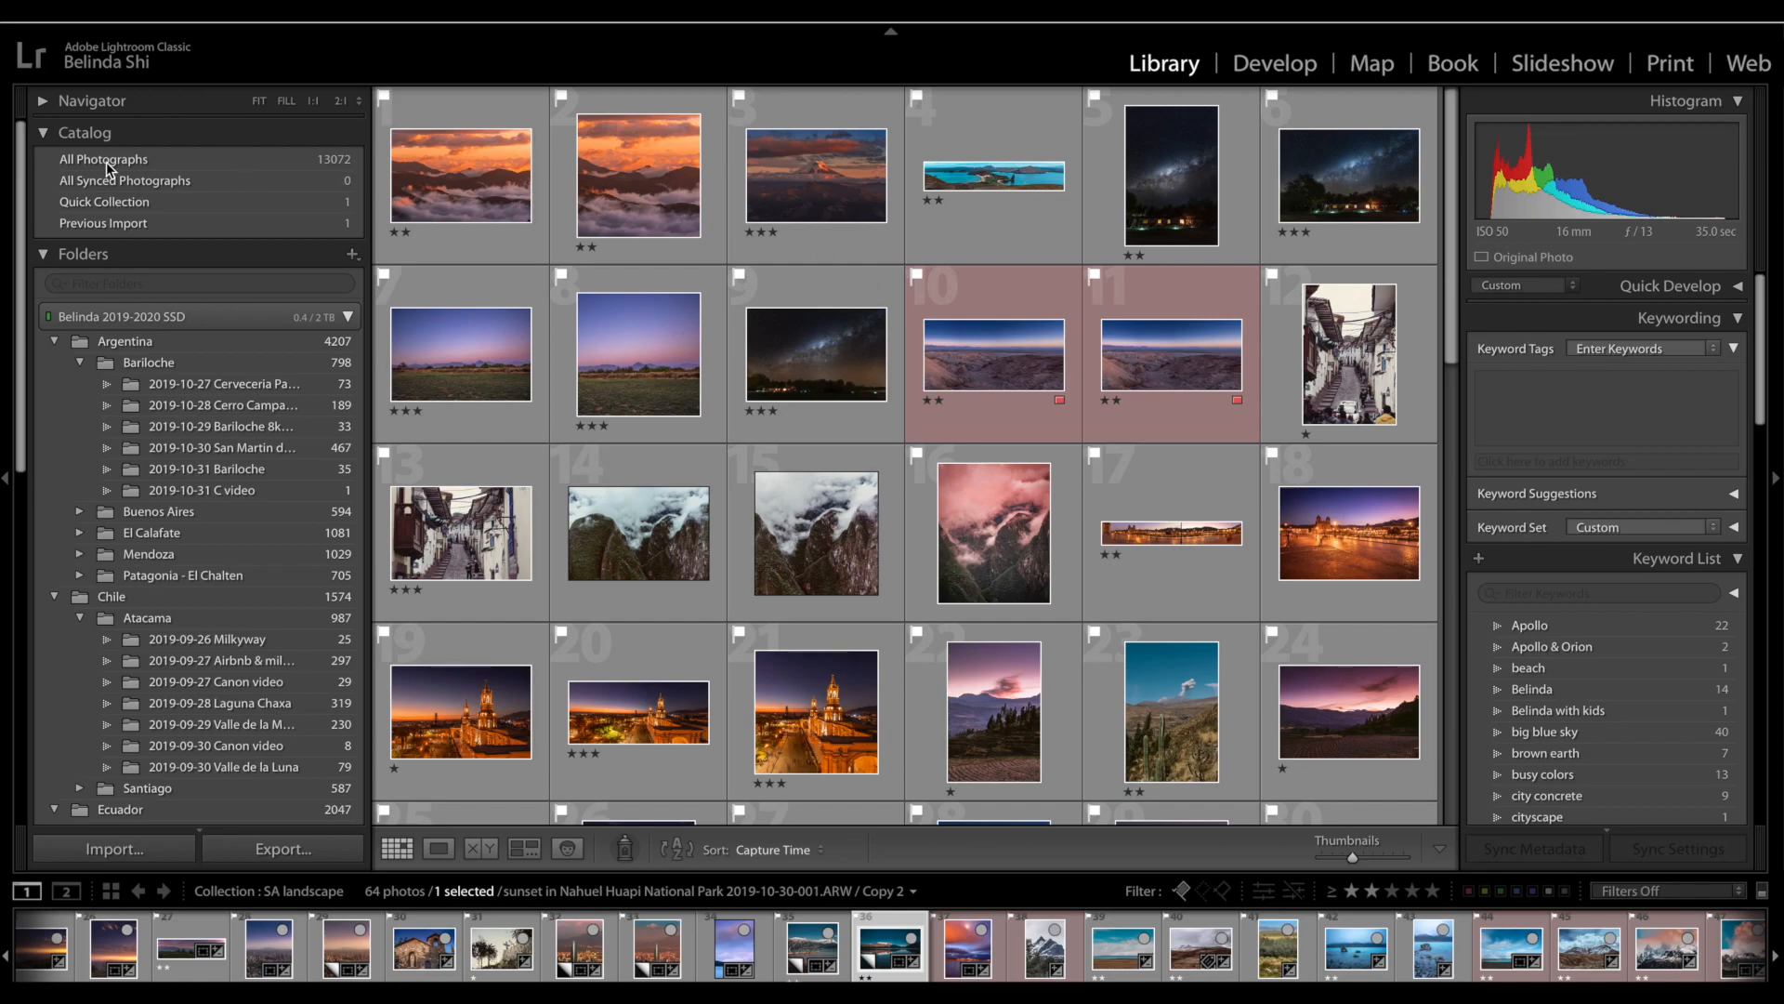
Step: Show all catalog photographs, raise the minimum rating filter from two to three stars, and browse the matching photos
click(212, 164)
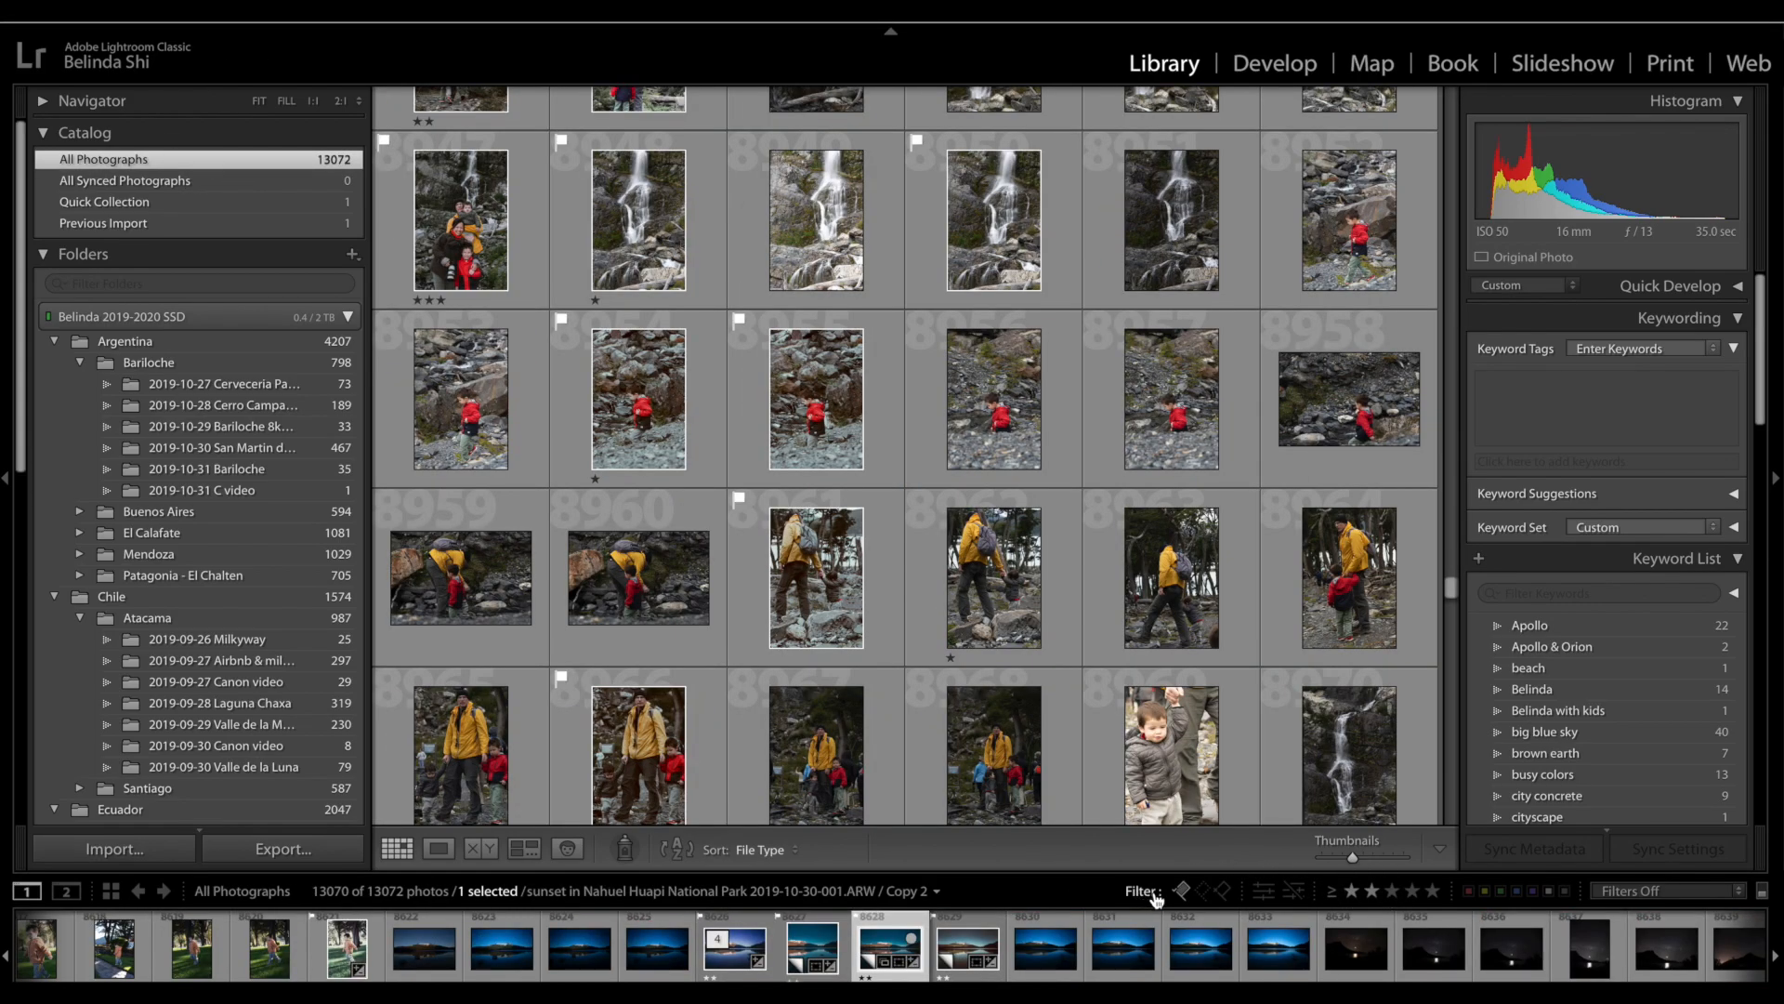
click(1372, 890)
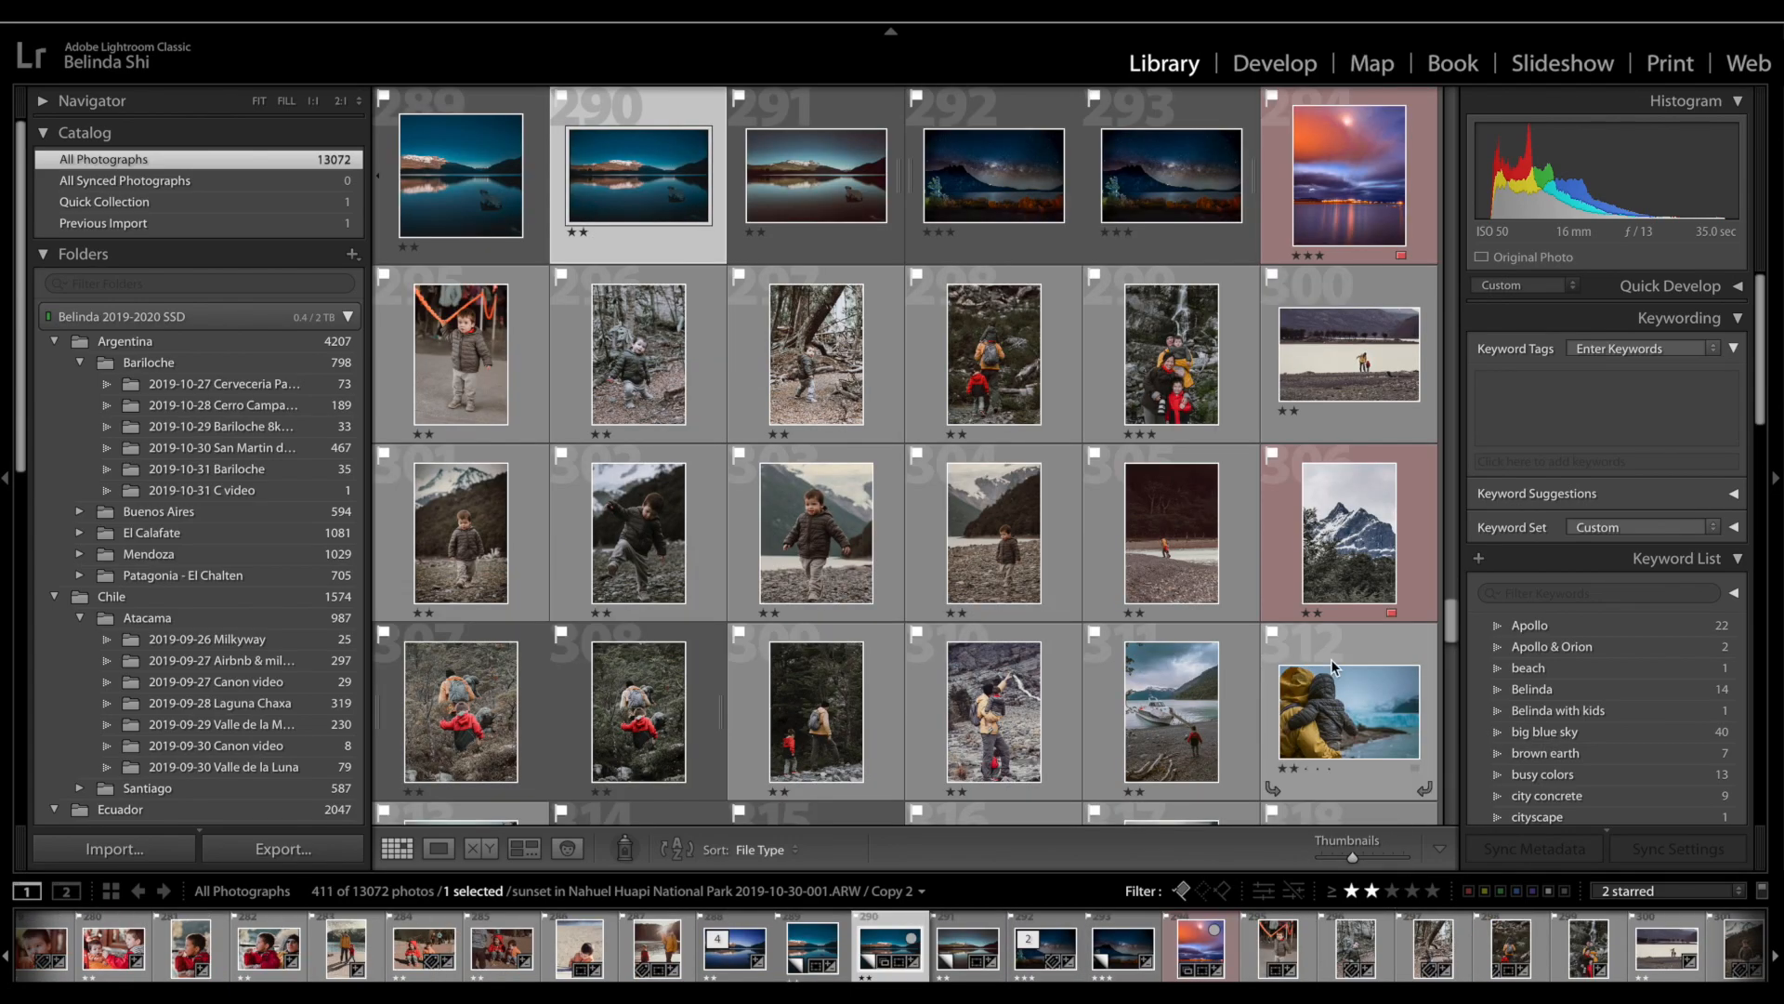
click(1393, 890)
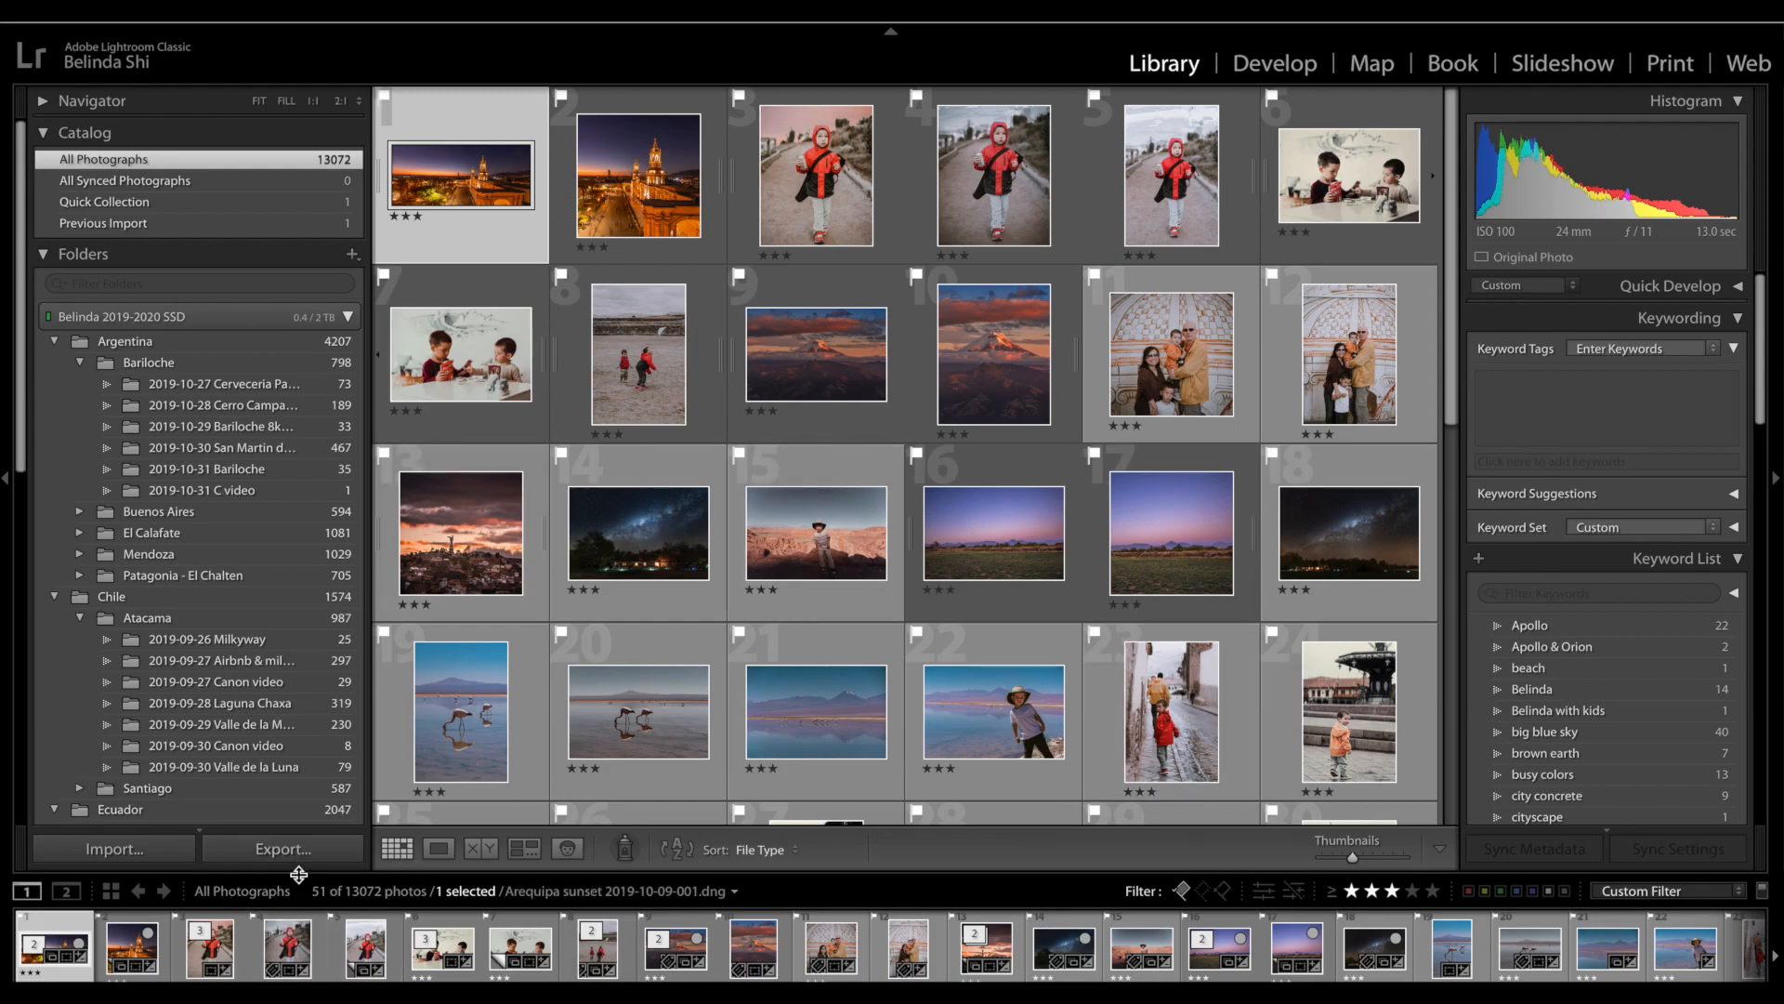
scroll(991, 570, down, 5)
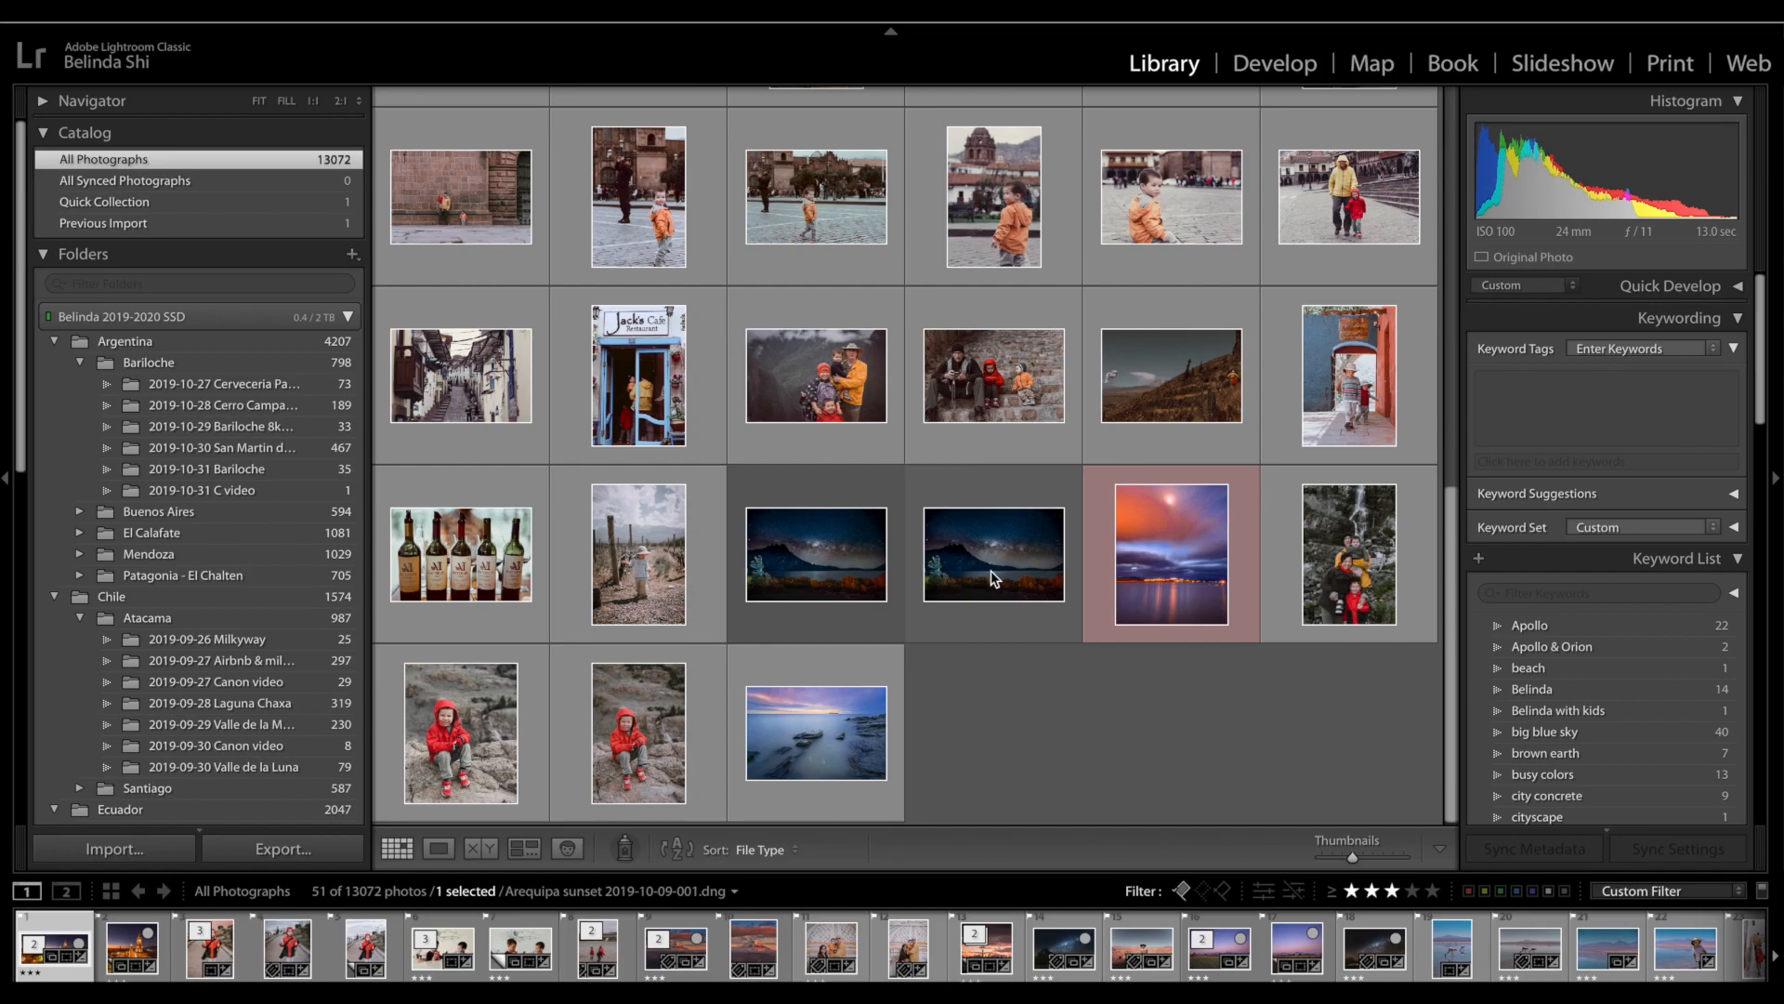
scroll(994, 578, up, 4)
scroll(995, 578, down, 4)
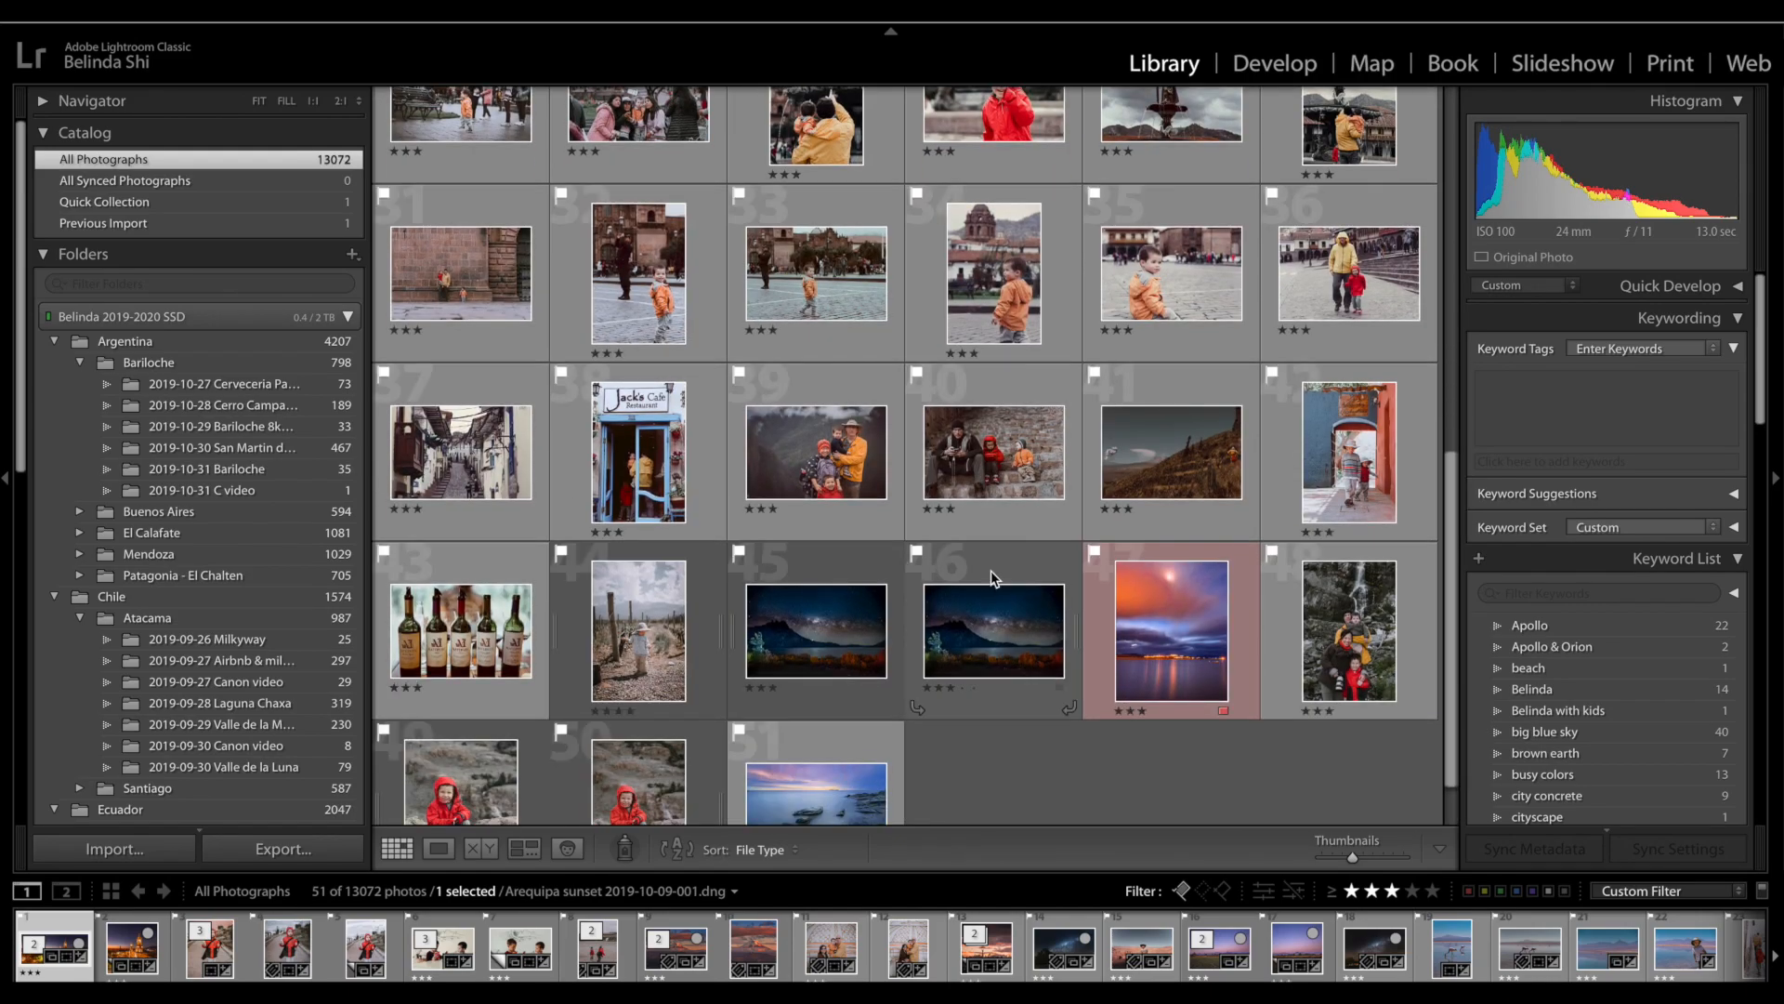
scroll(993, 578, down, 1)
scroll(1357, 591, up, 10)
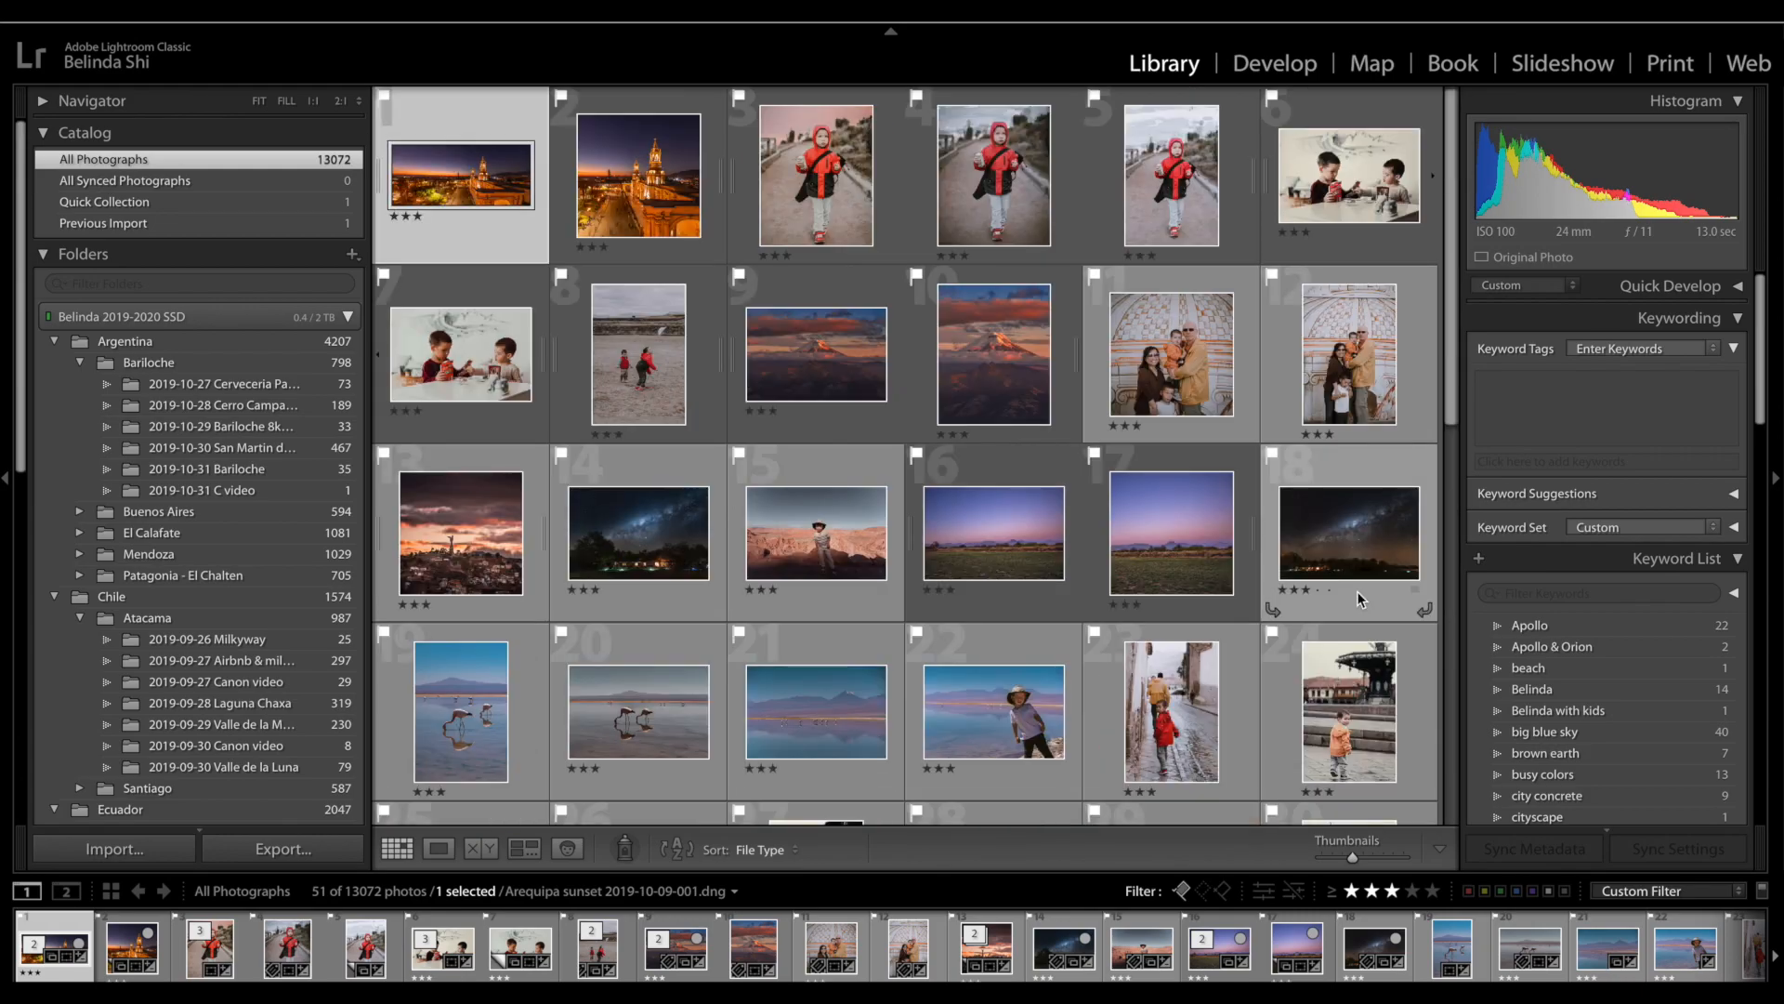
Step: Lower the rating filter to two or more stars and browse the matching photos across the whole catalog
click(1372, 890)
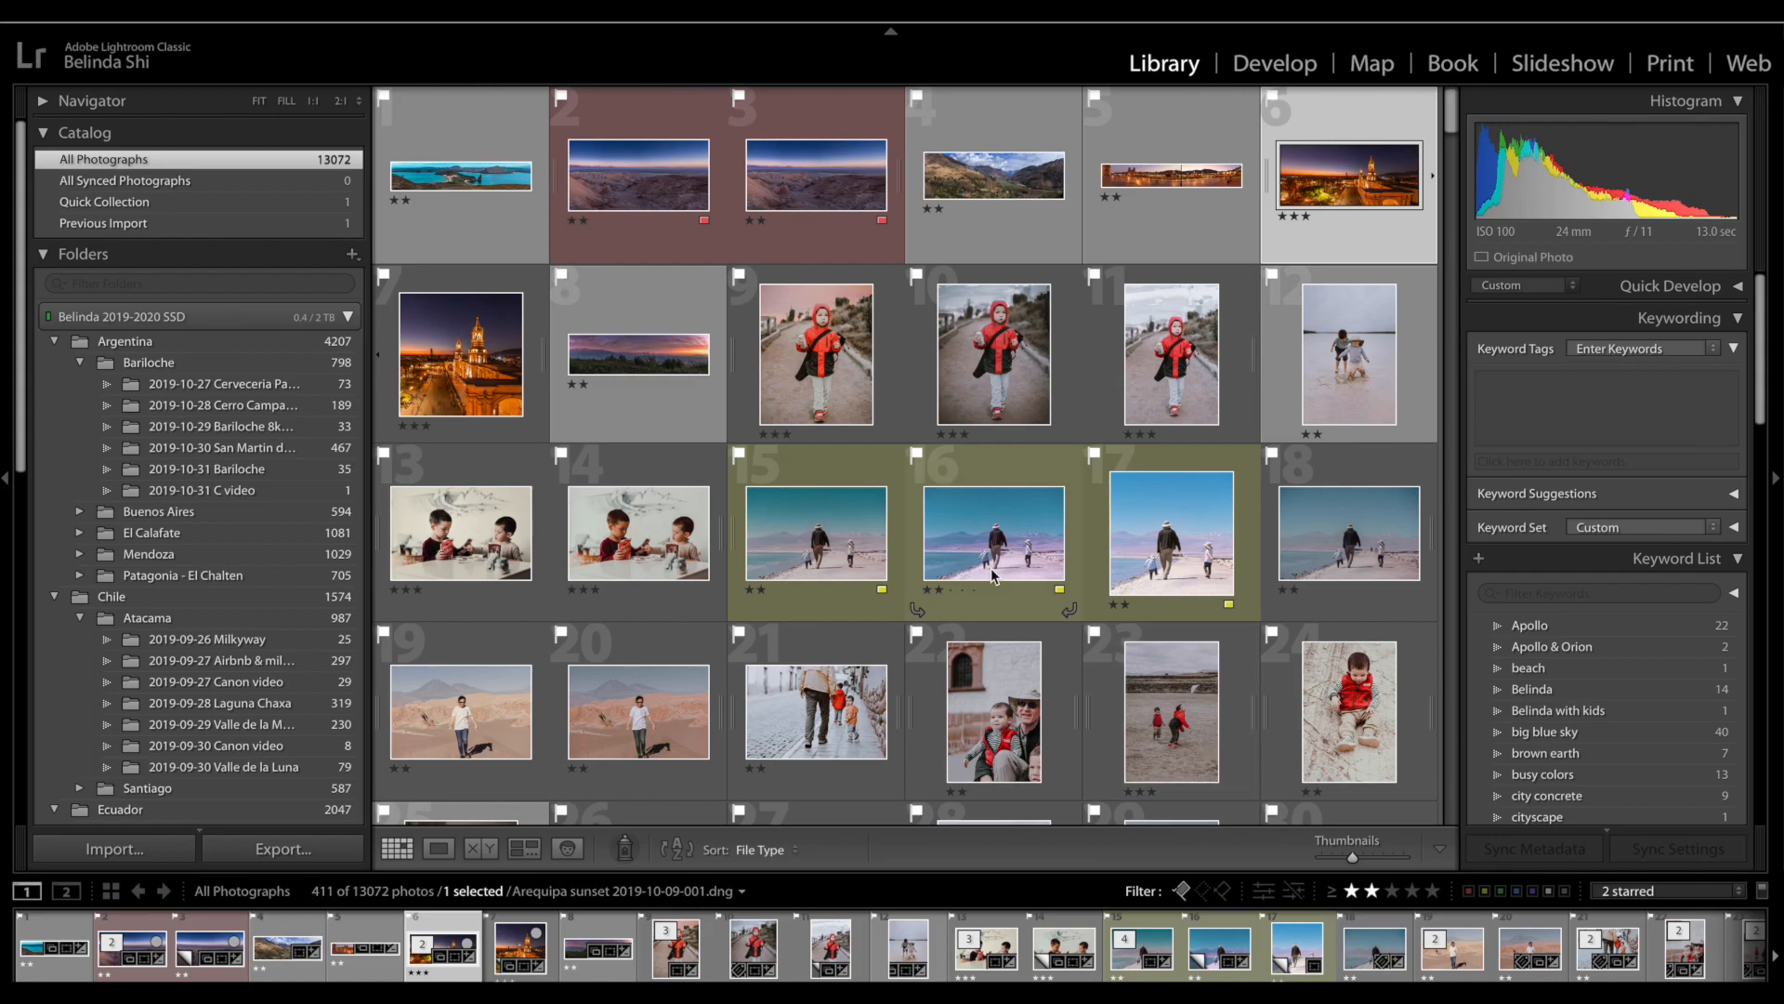
scroll(990, 569, down, 10)
scroll(990, 567, down, 15)
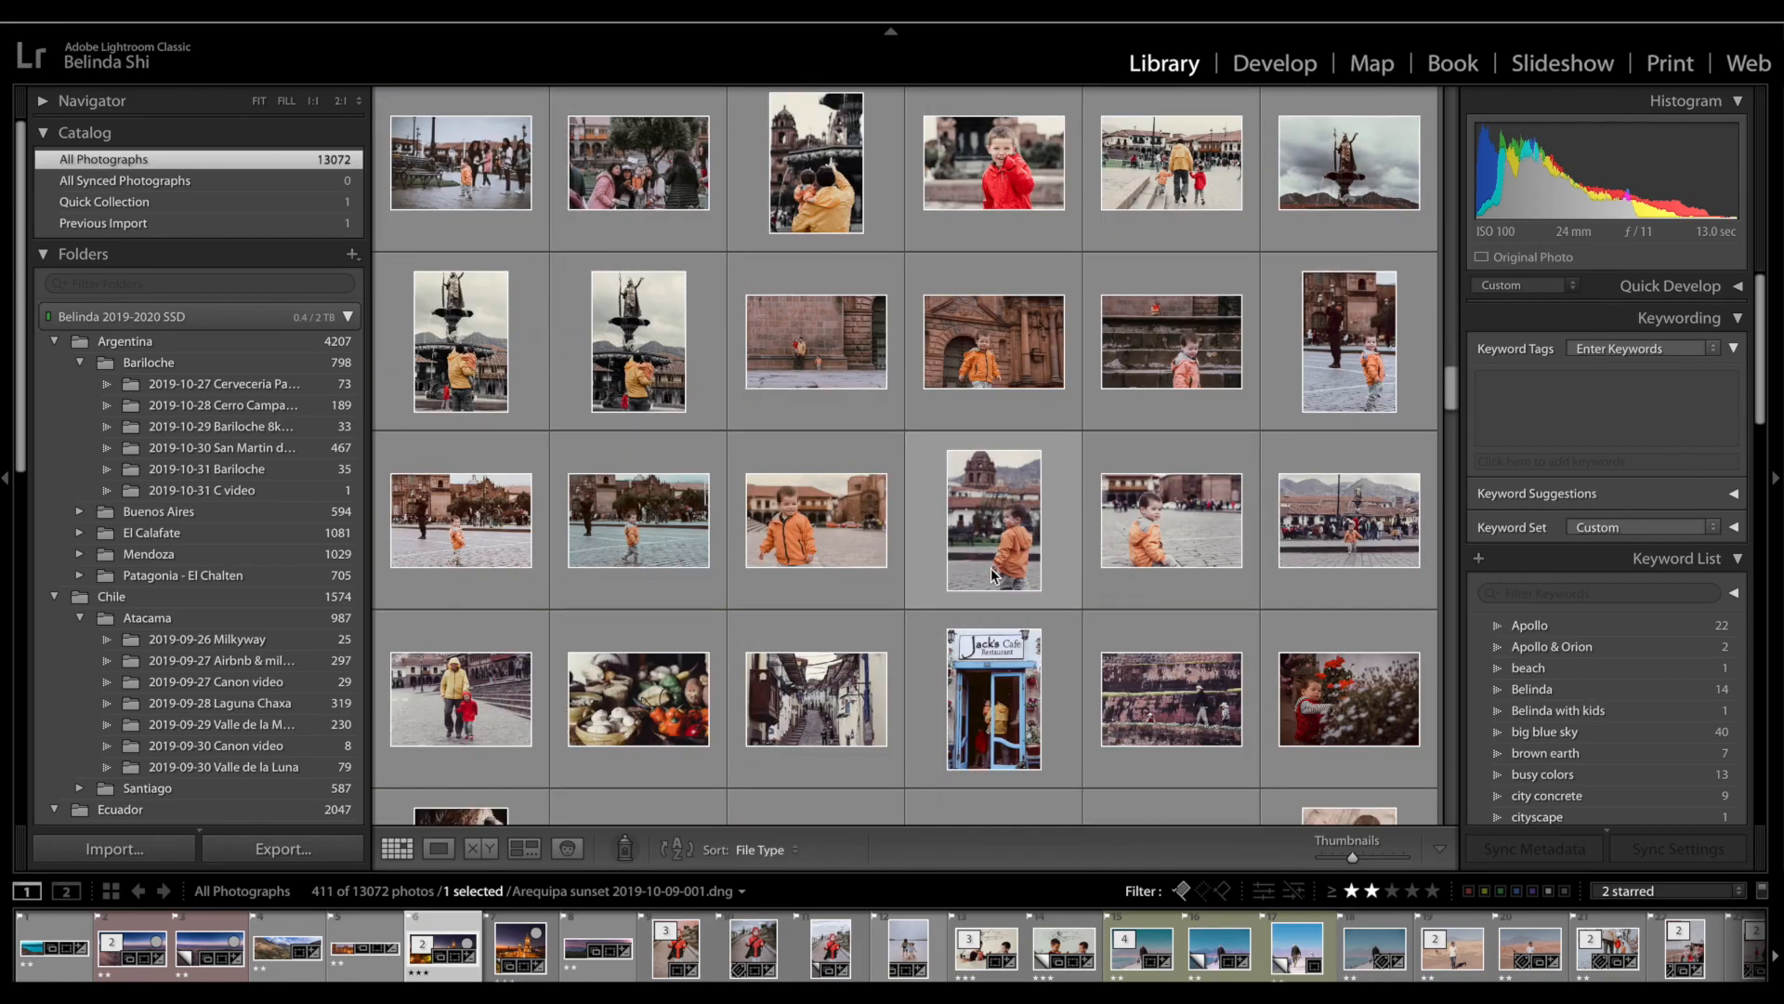
scroll(991, 567, up, 15)
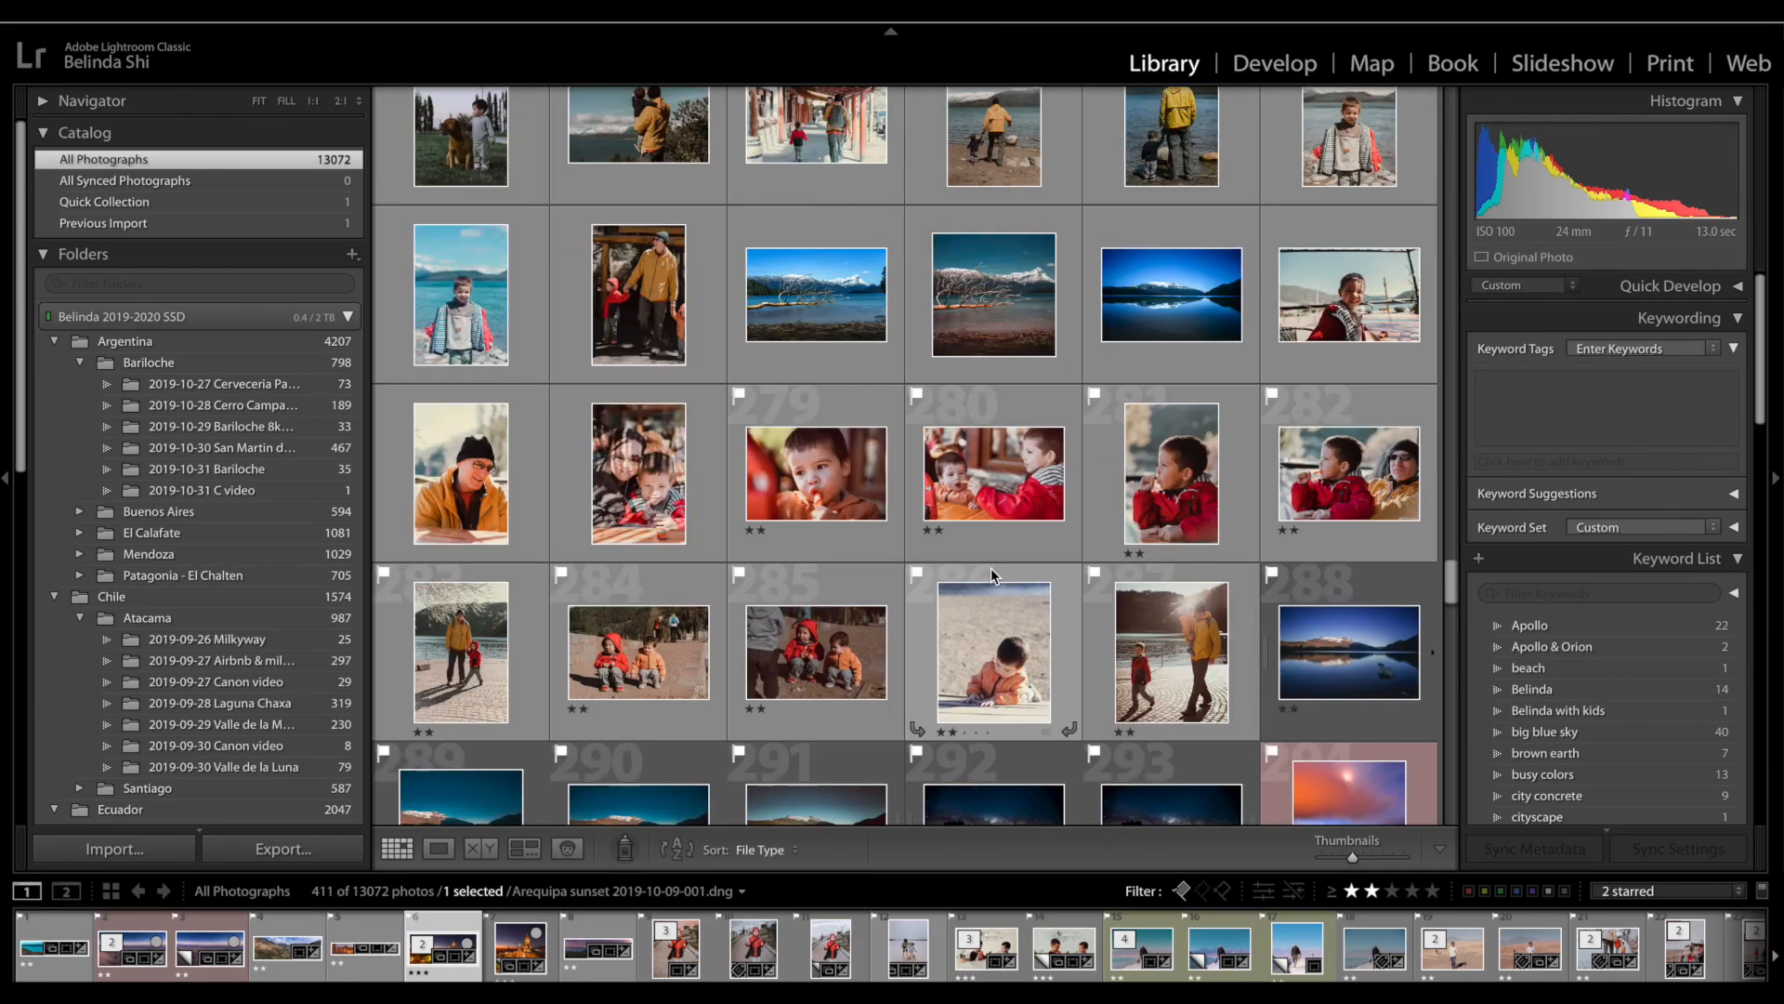
scroll(991, 567, up, 10)
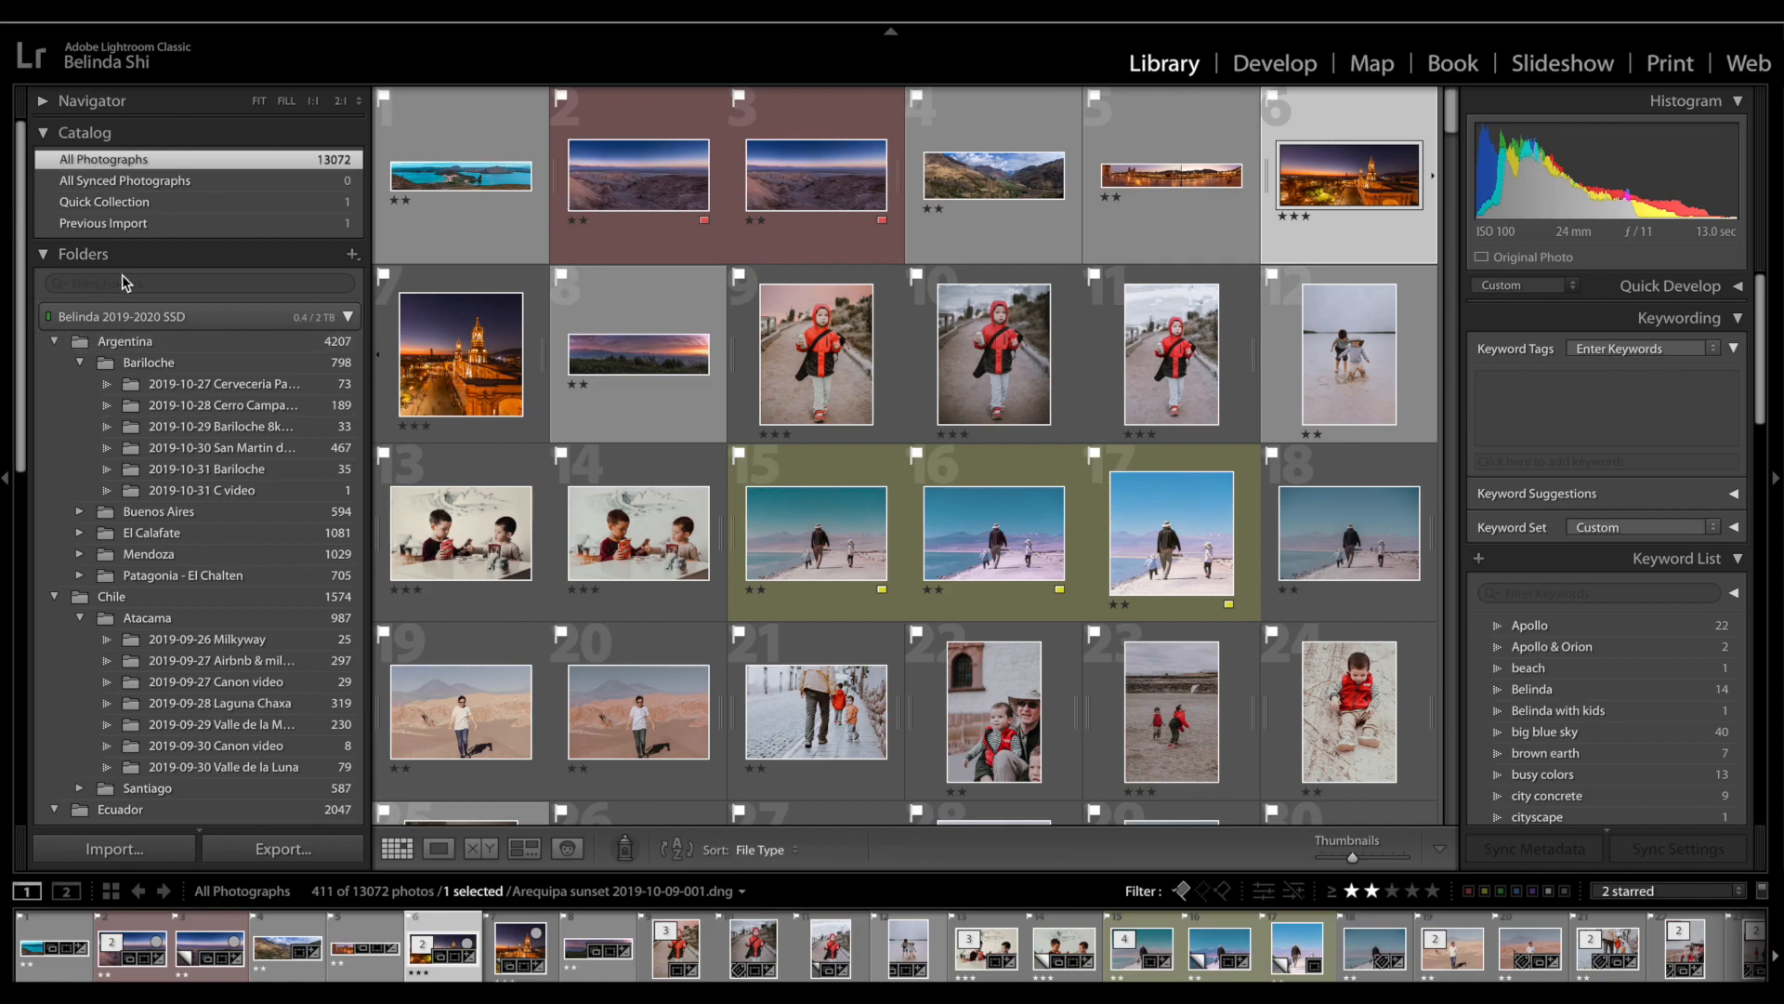
Step: Filter the Argentina folder to two or more stars and open the teal-toned lake reflection photo in Loupe view
click(125, 344)
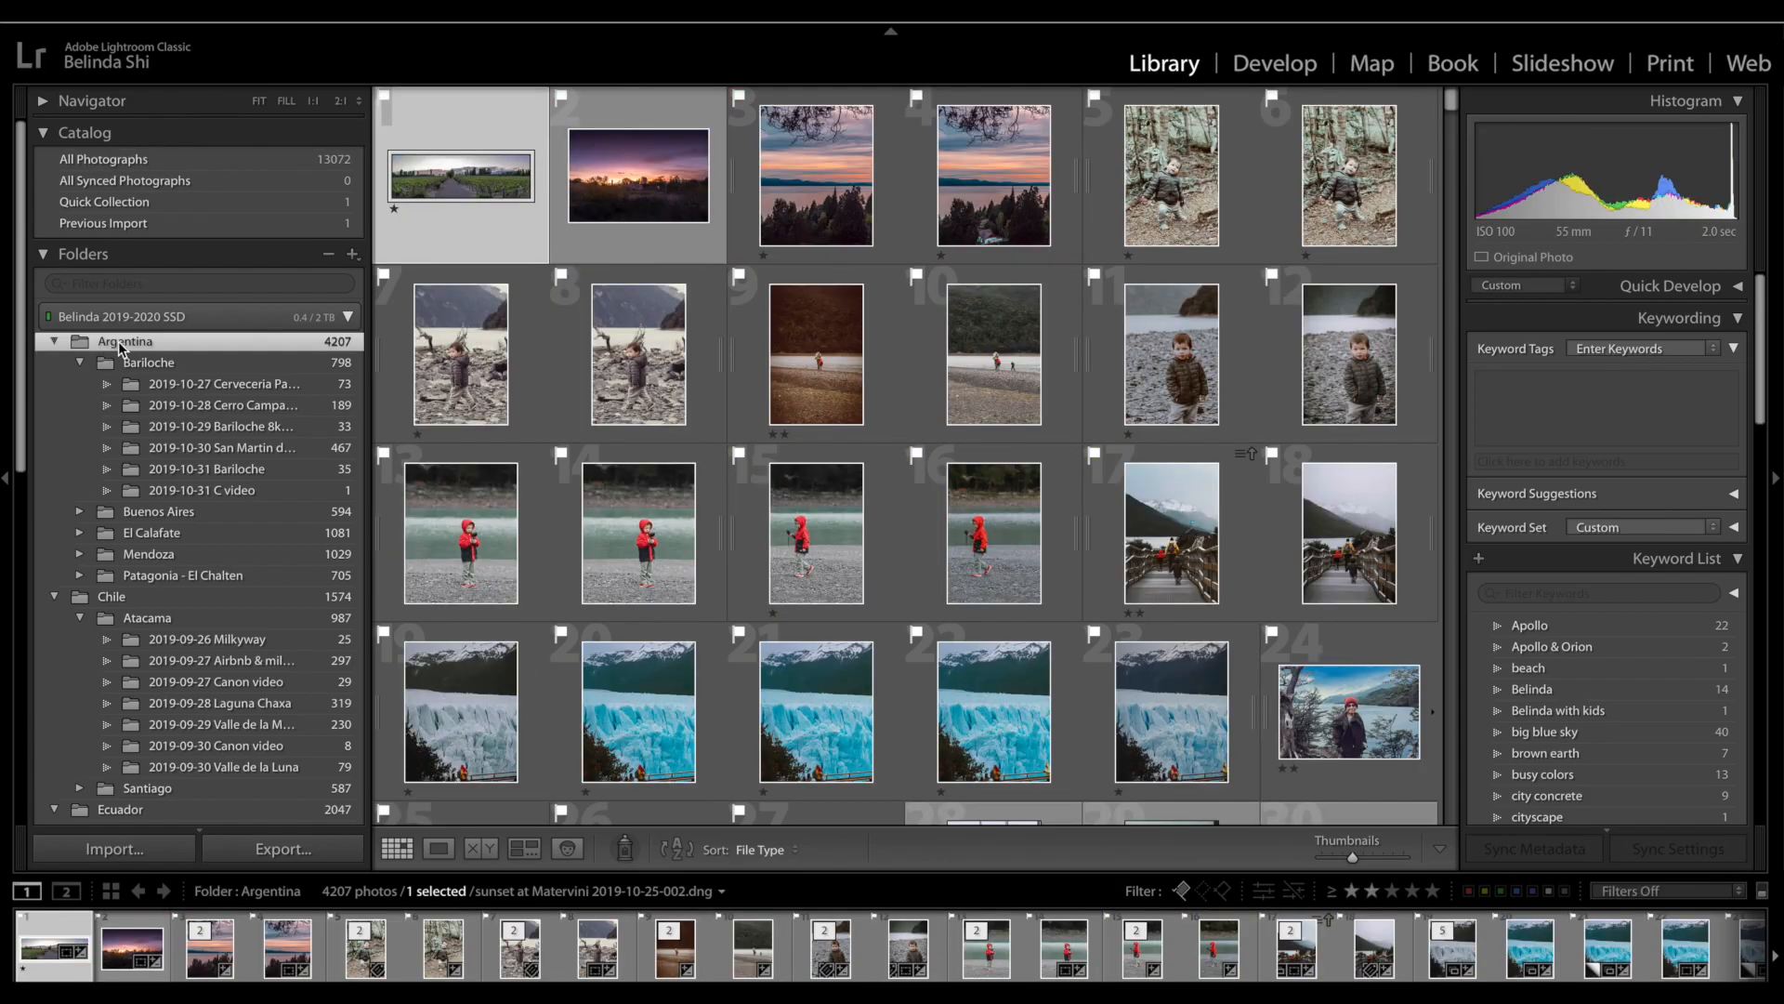
click(1371, 891)
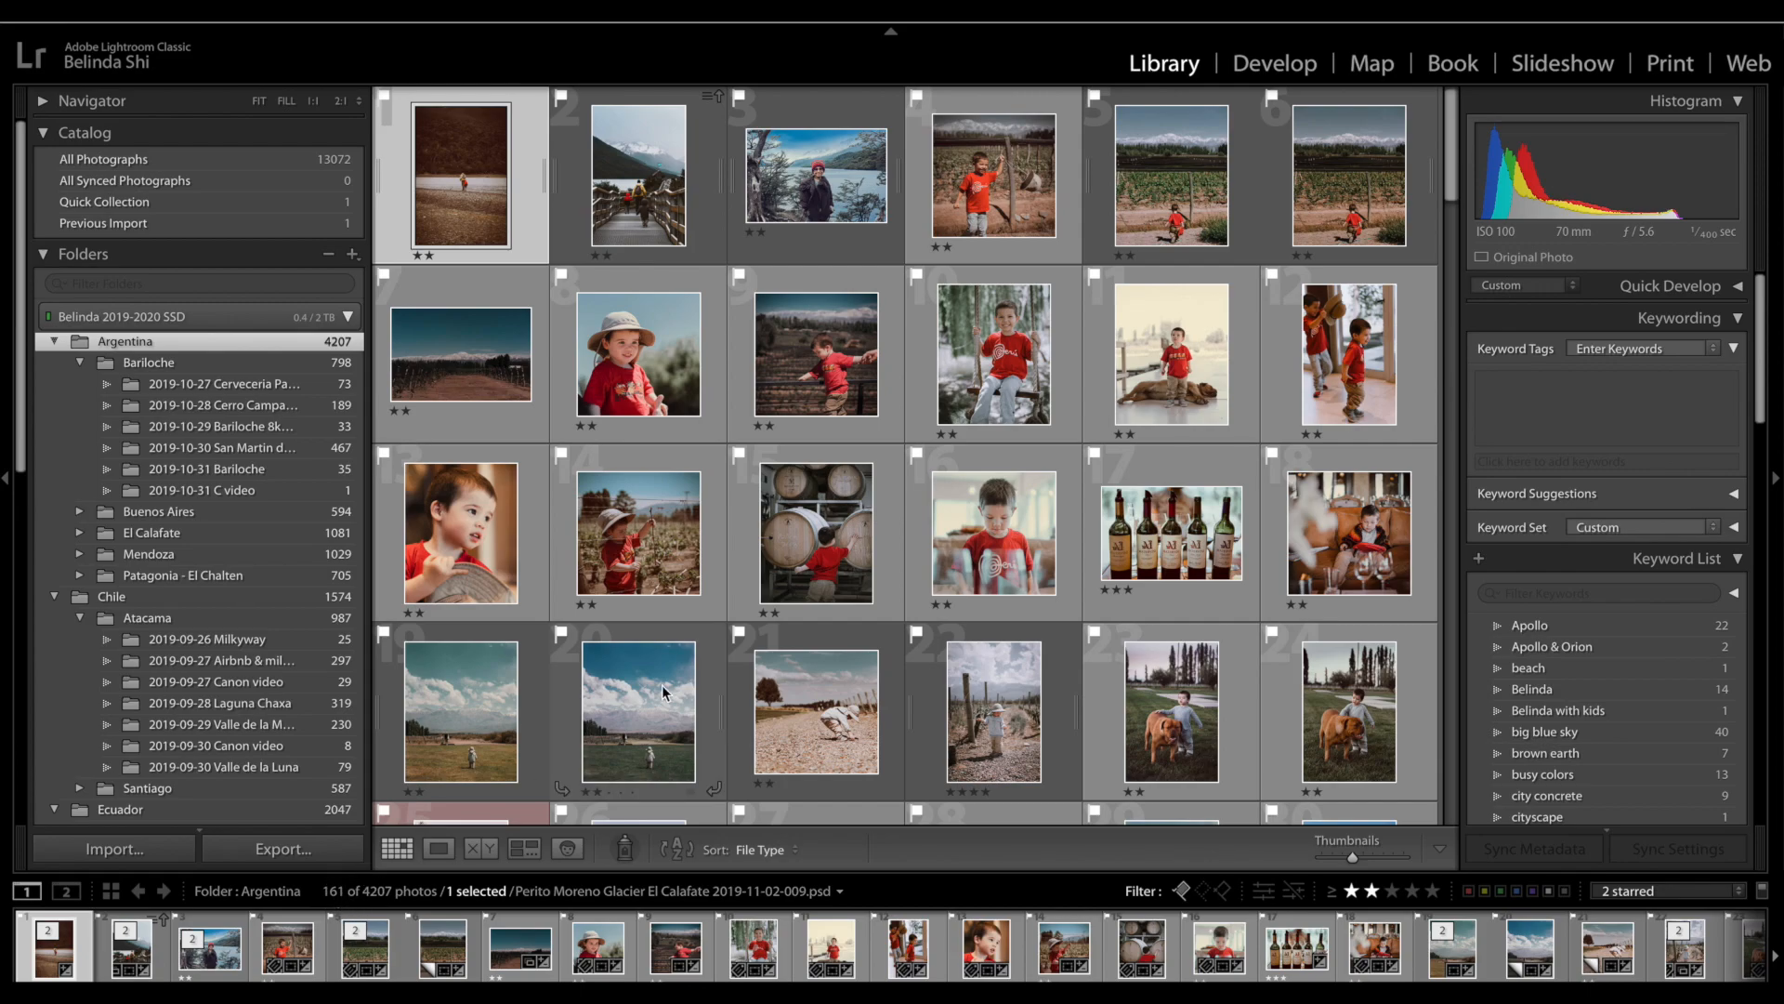
scroll(662, 692, down, 10)
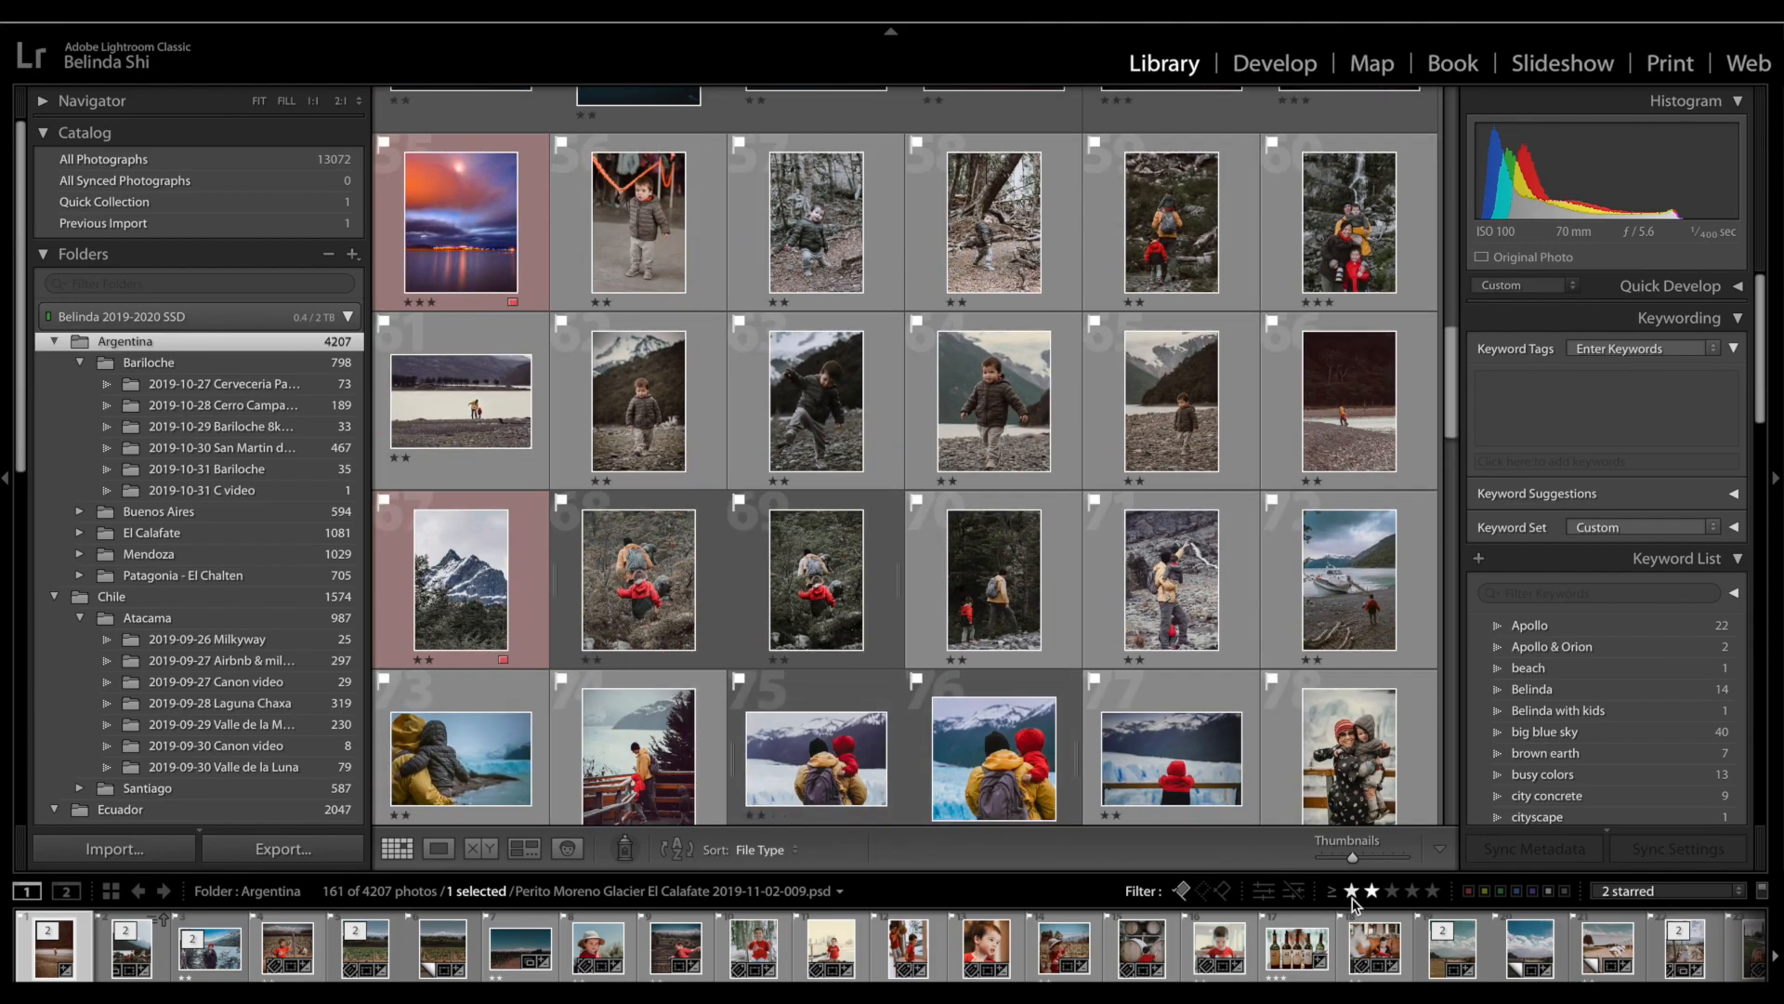
scroll(648, 474, down, 15)
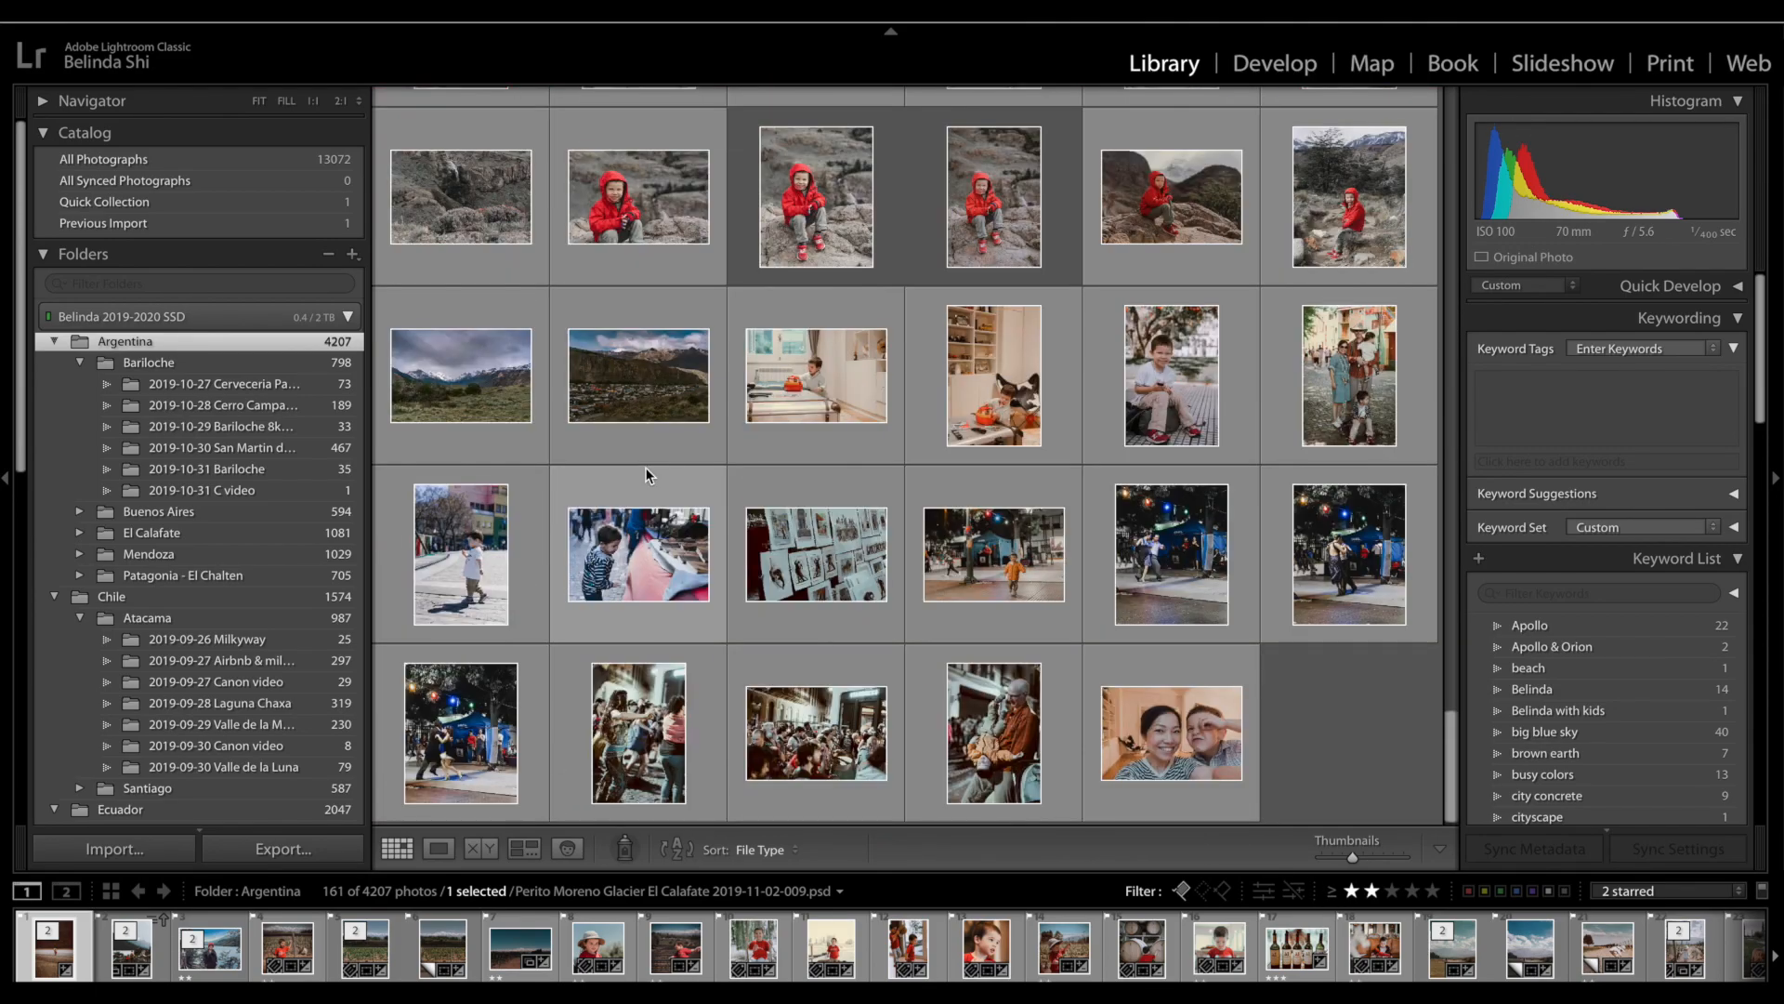
scroll(646, 470, up, 3)
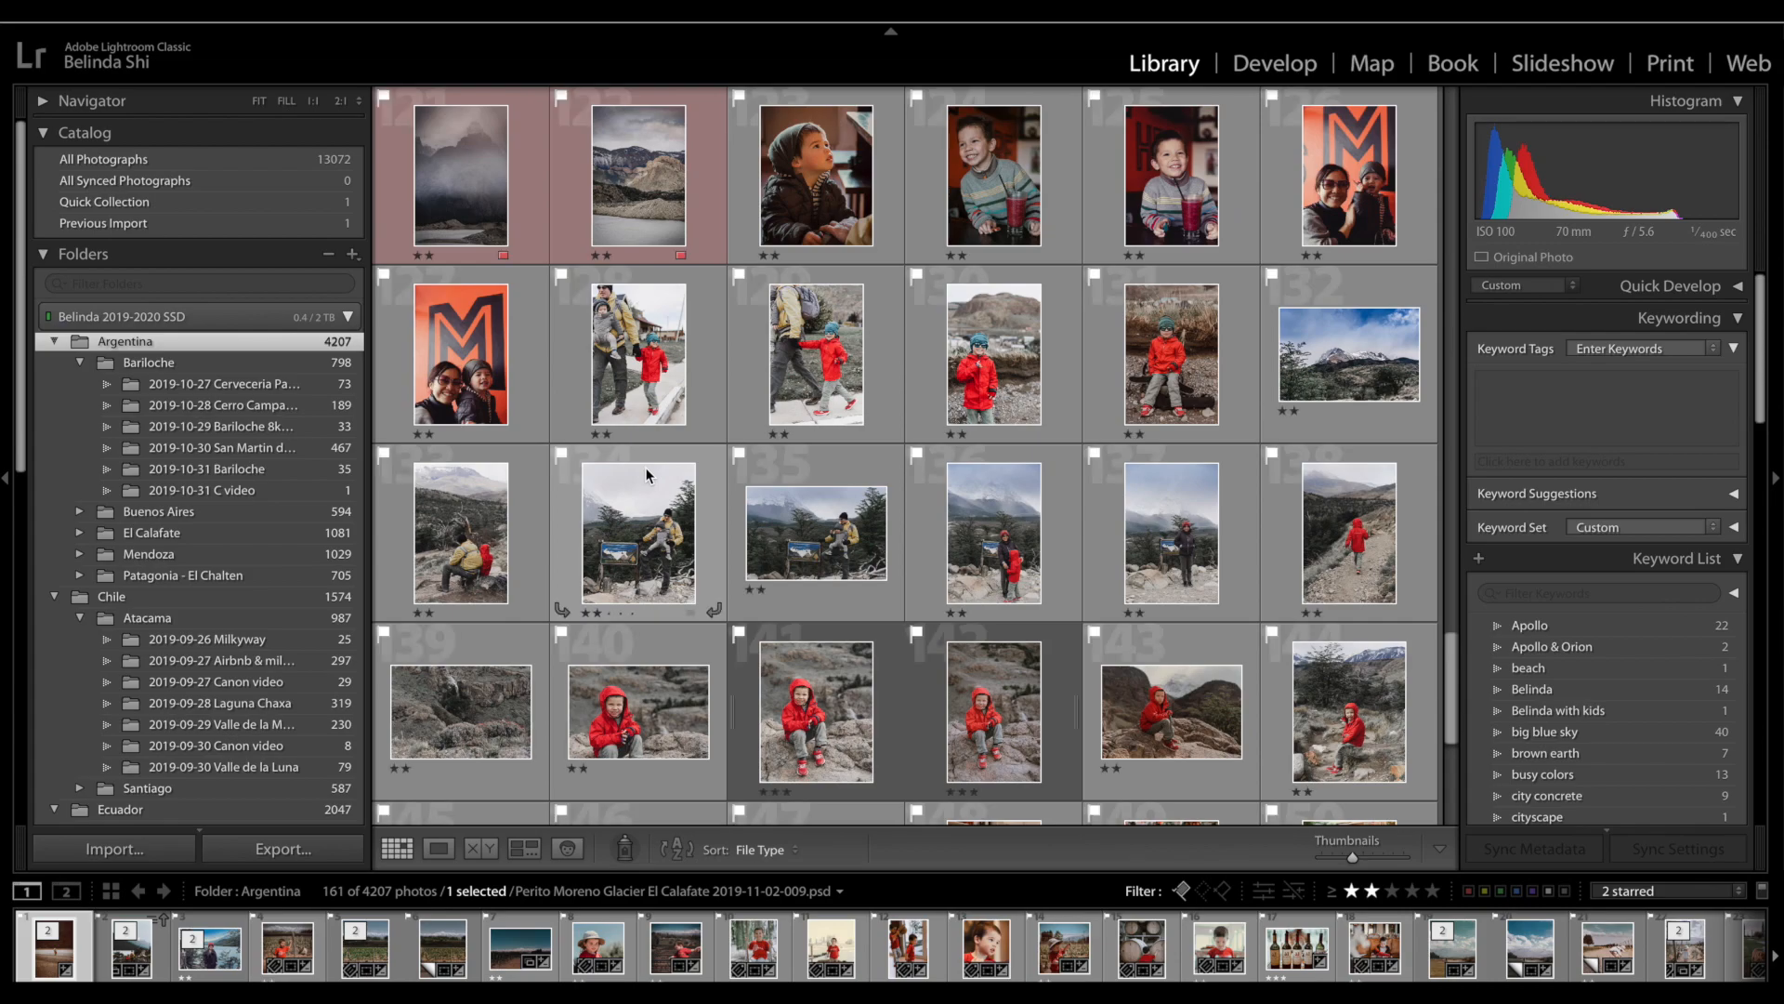
scroll(648, 474, up, 15)
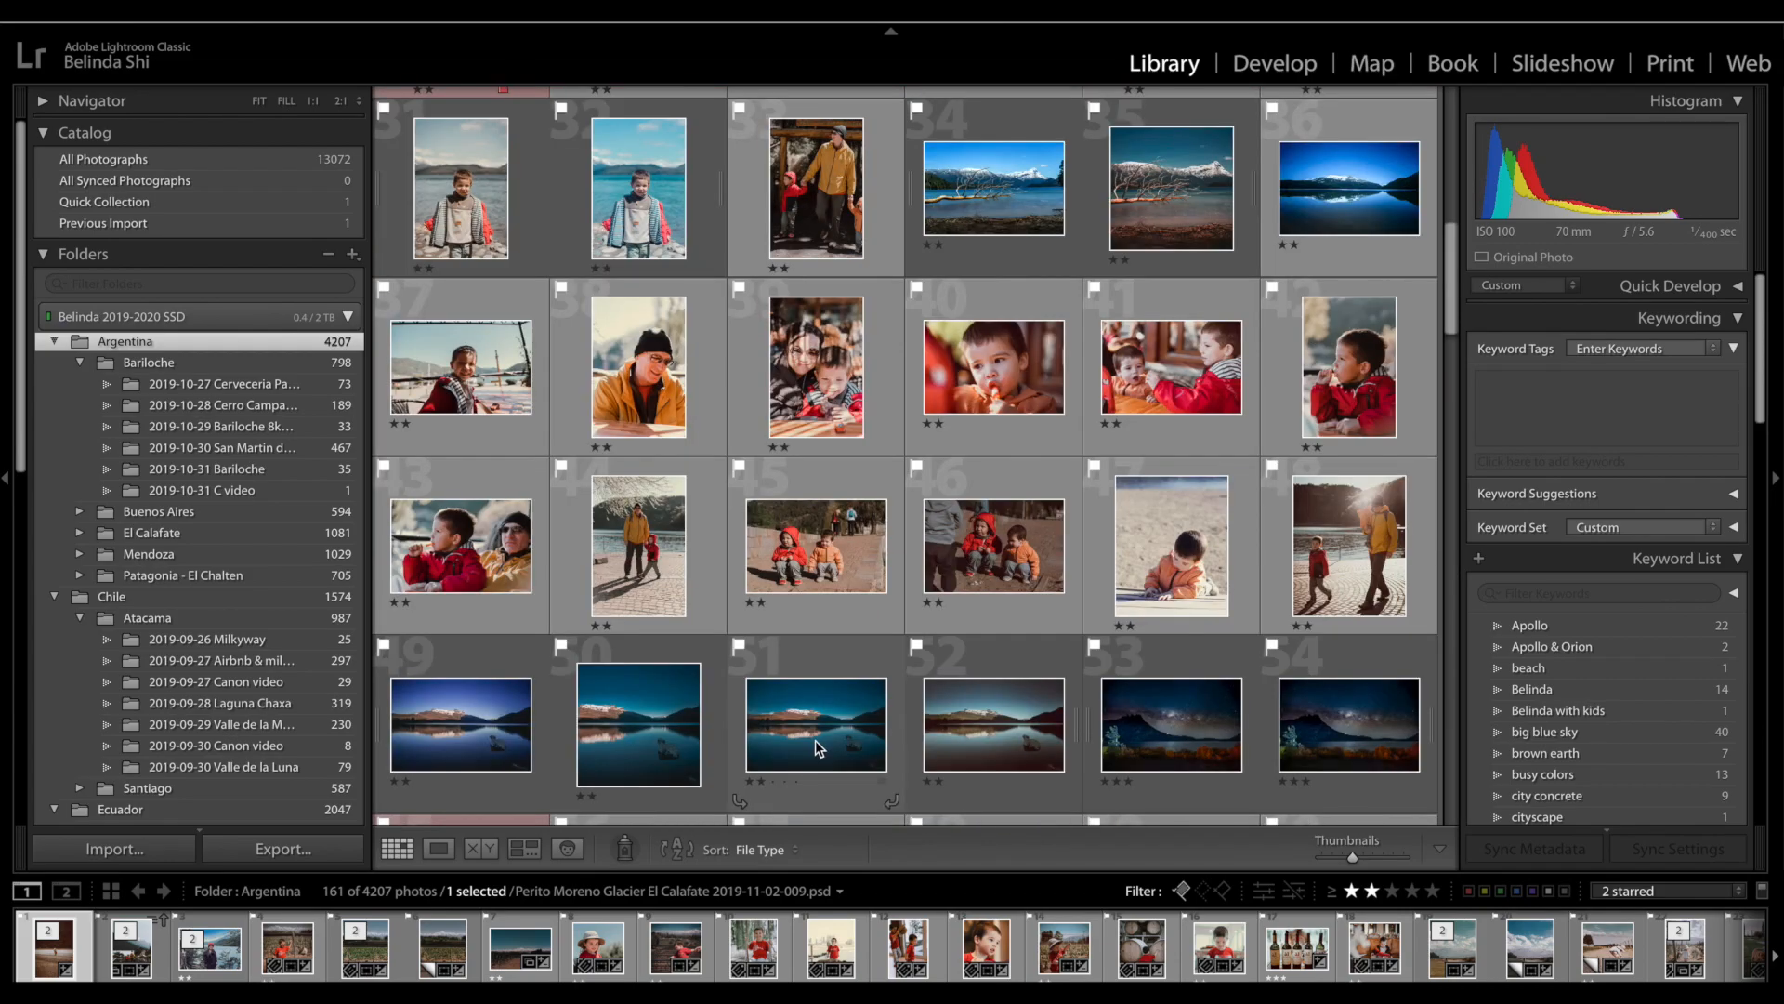
double_click(816, 740)
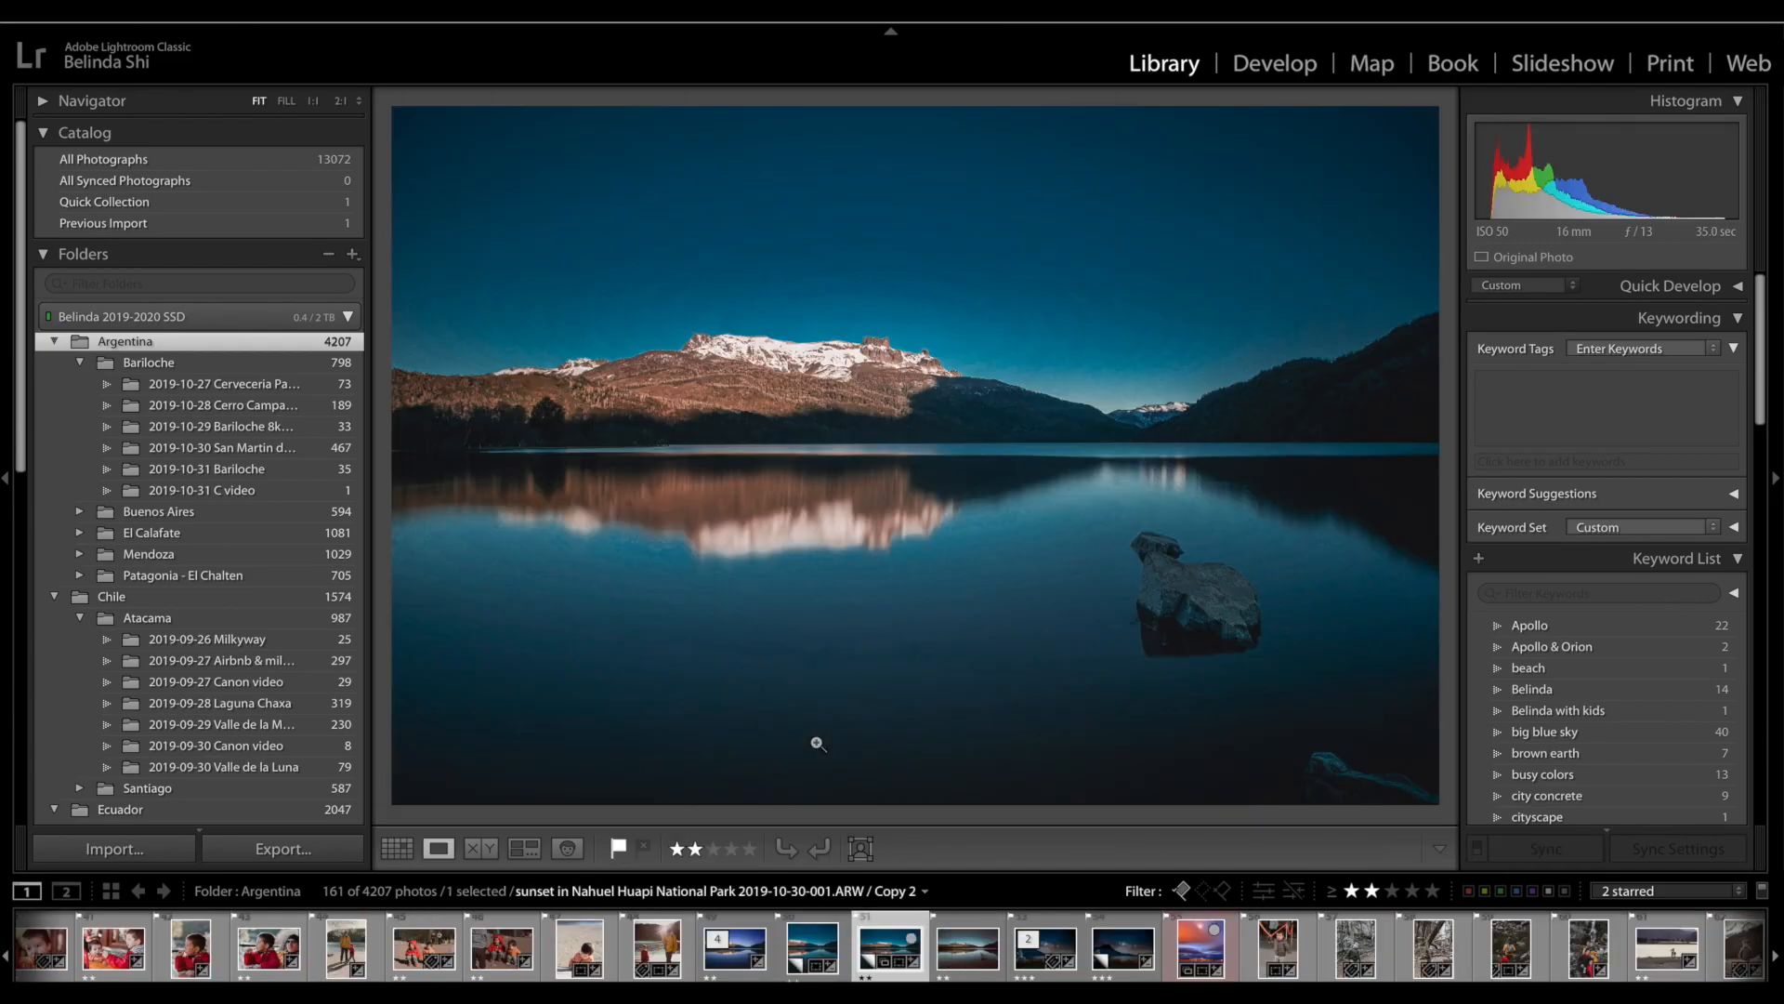
Step: Return to all photographs, open the SA landscape collection, and browse its photos
click(102, 159)
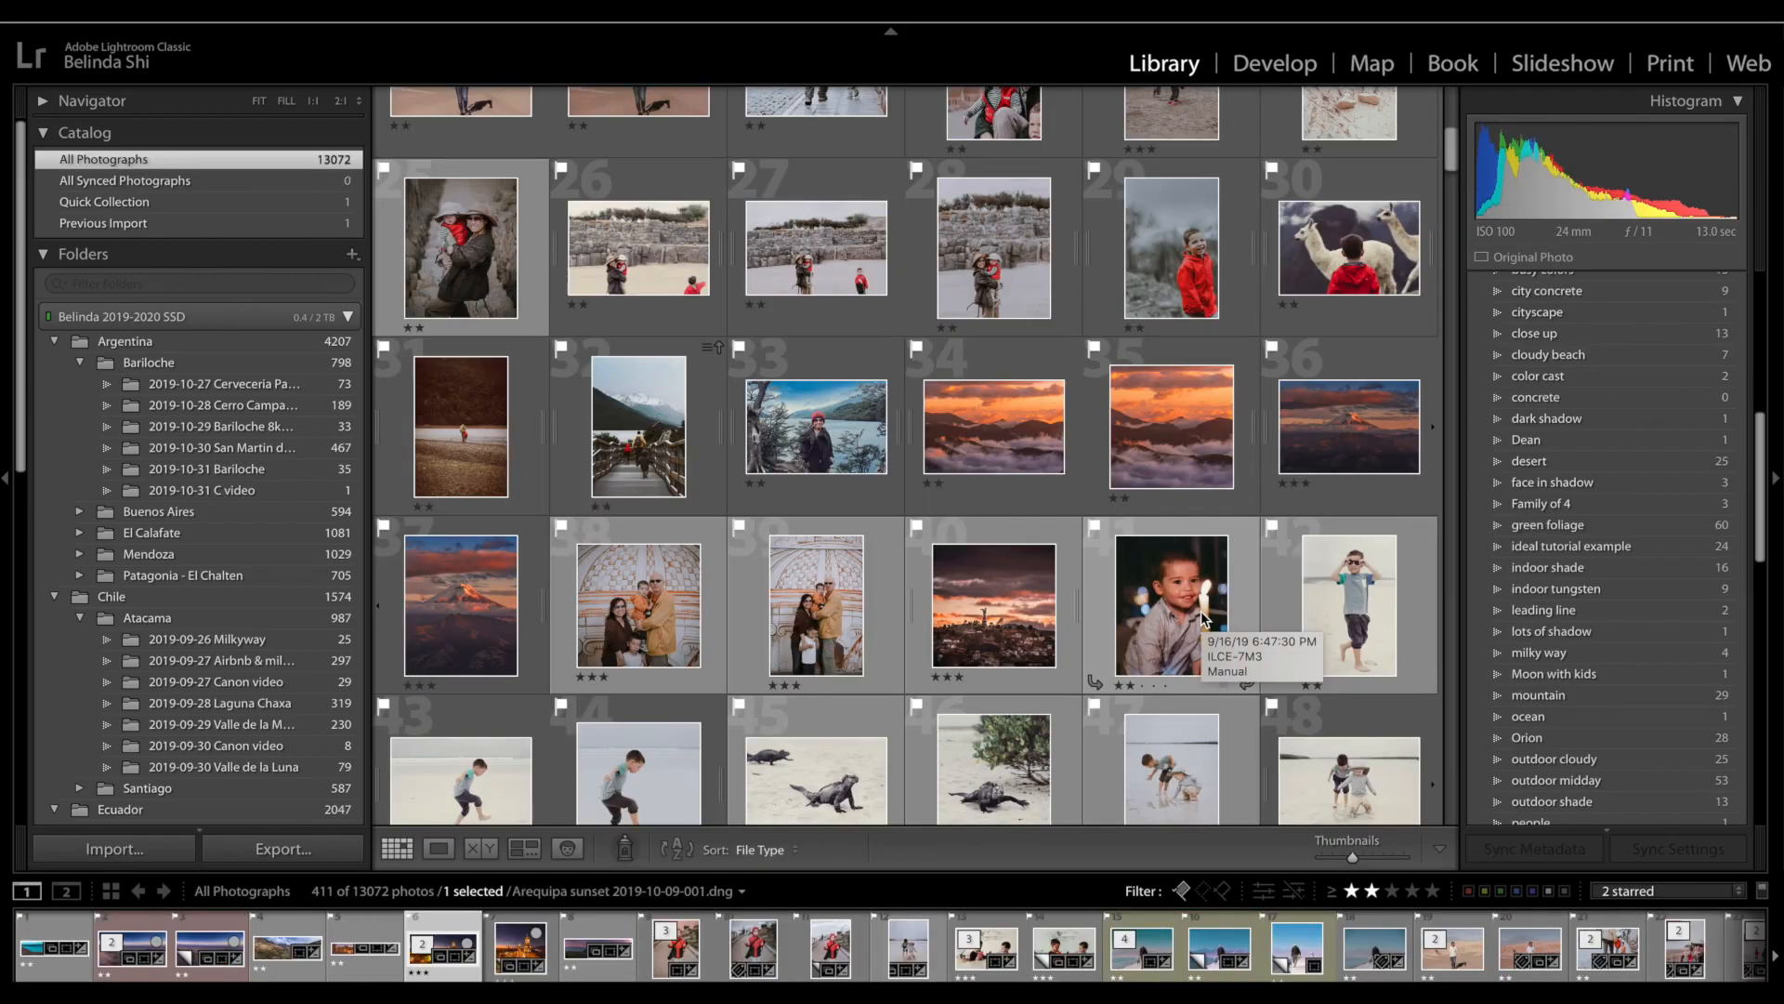
scroll(175, 676, down, 15)
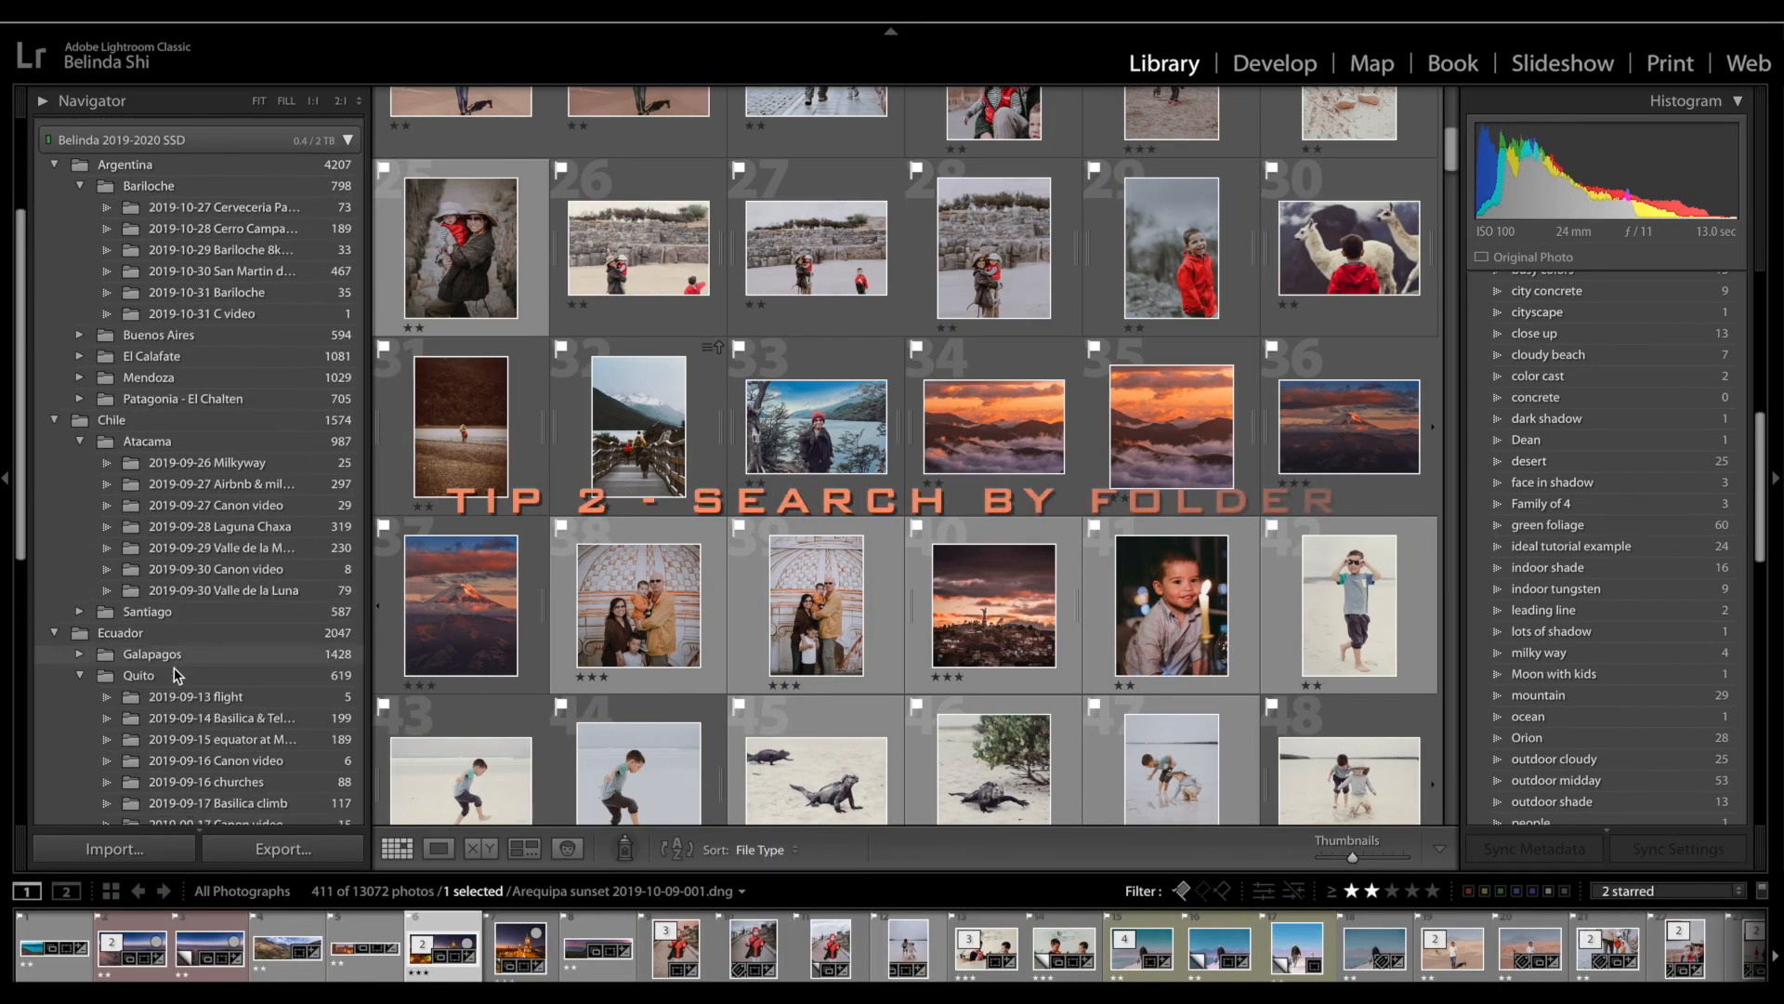
scroll(174, 676, down, 1)
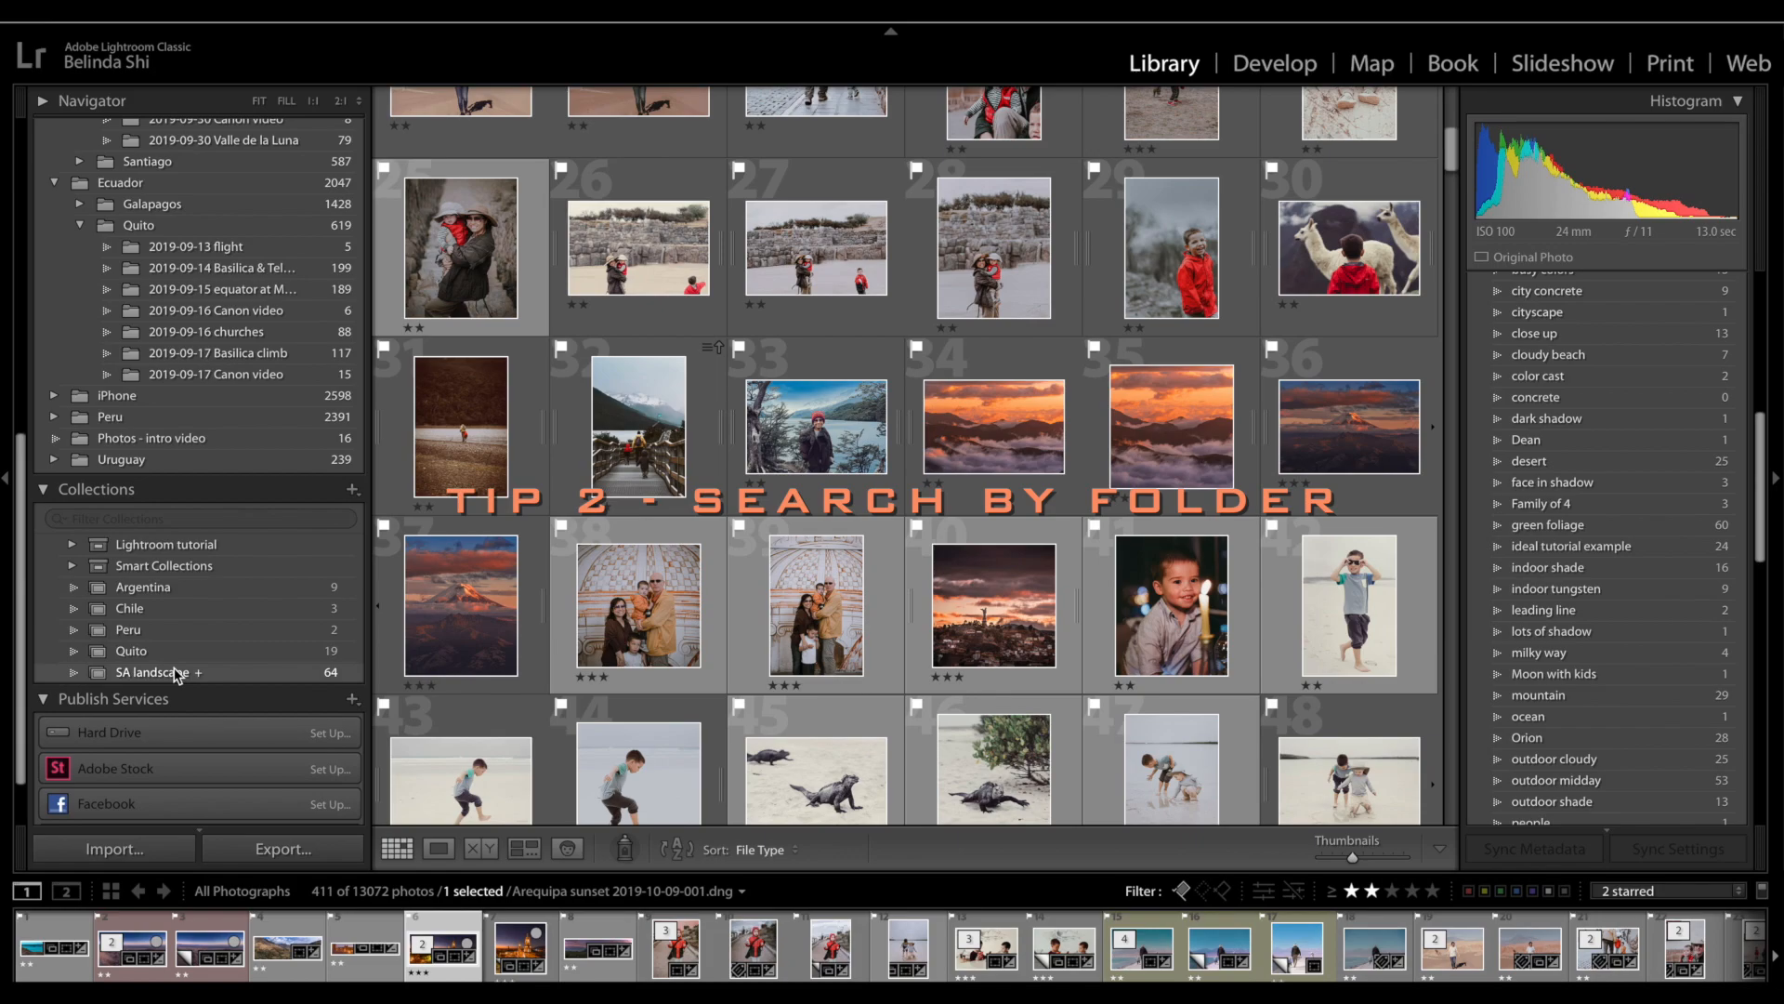
click(153, 672)
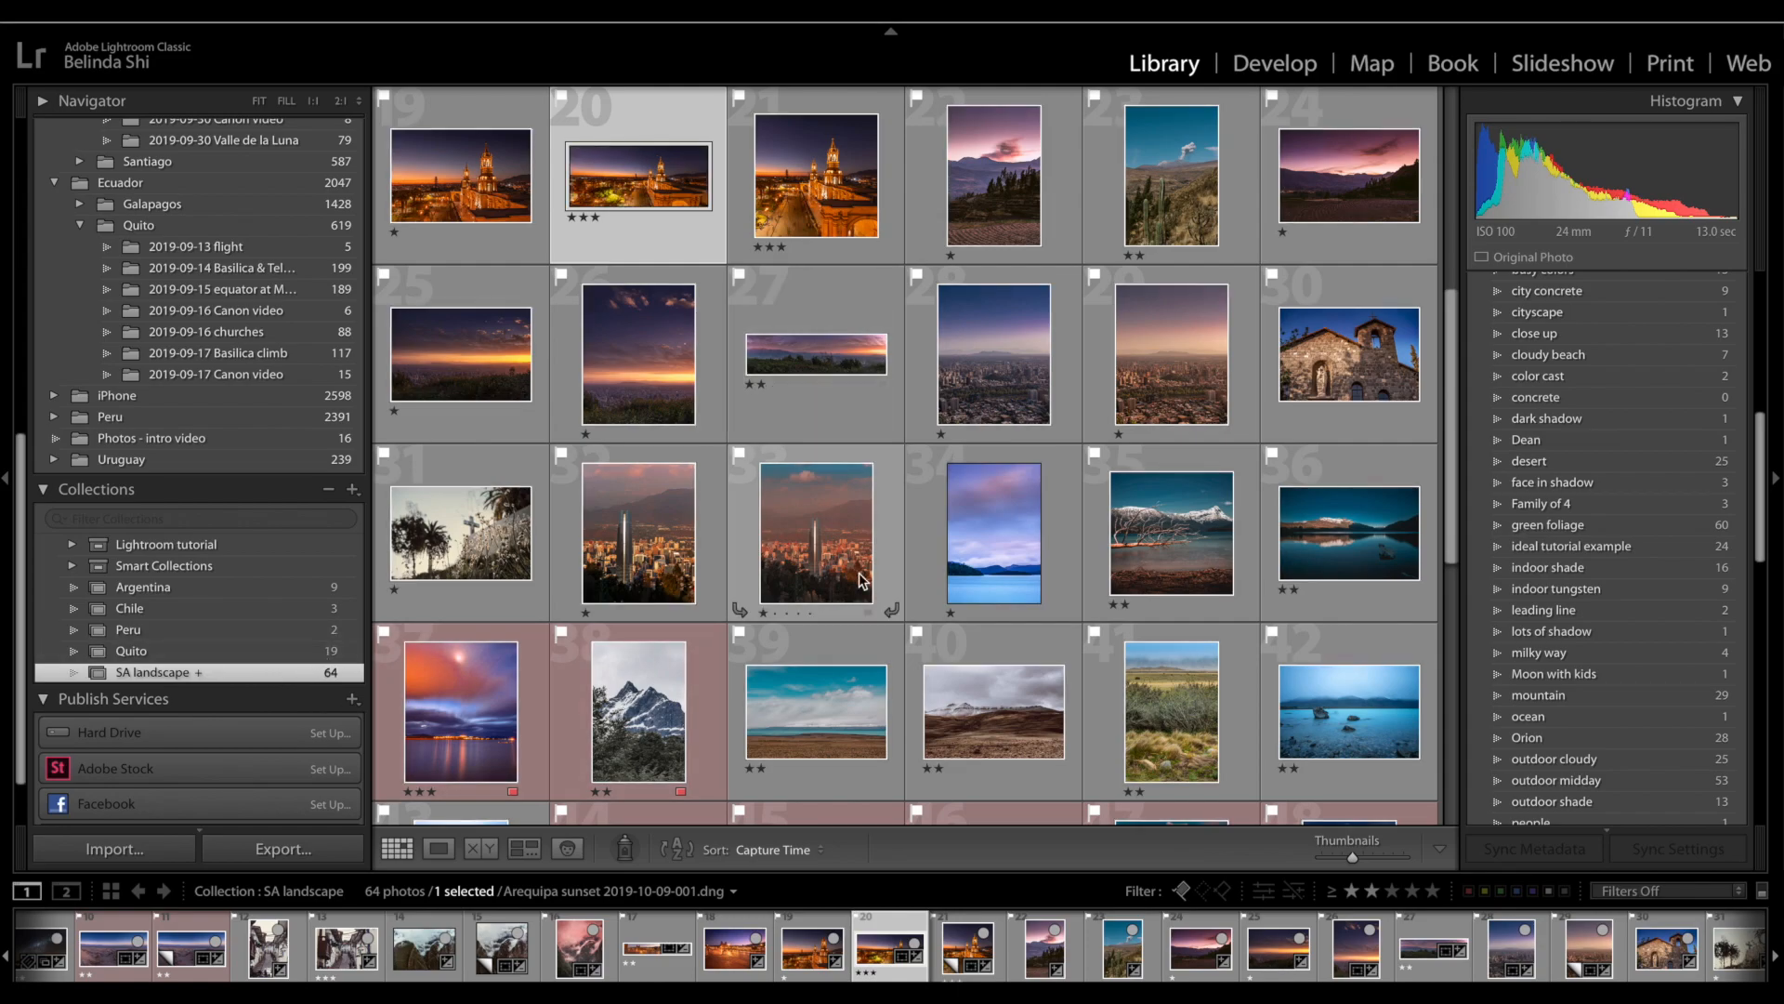
scroll(859, 578, down, 5)
scroll(859, 578, up, 10)
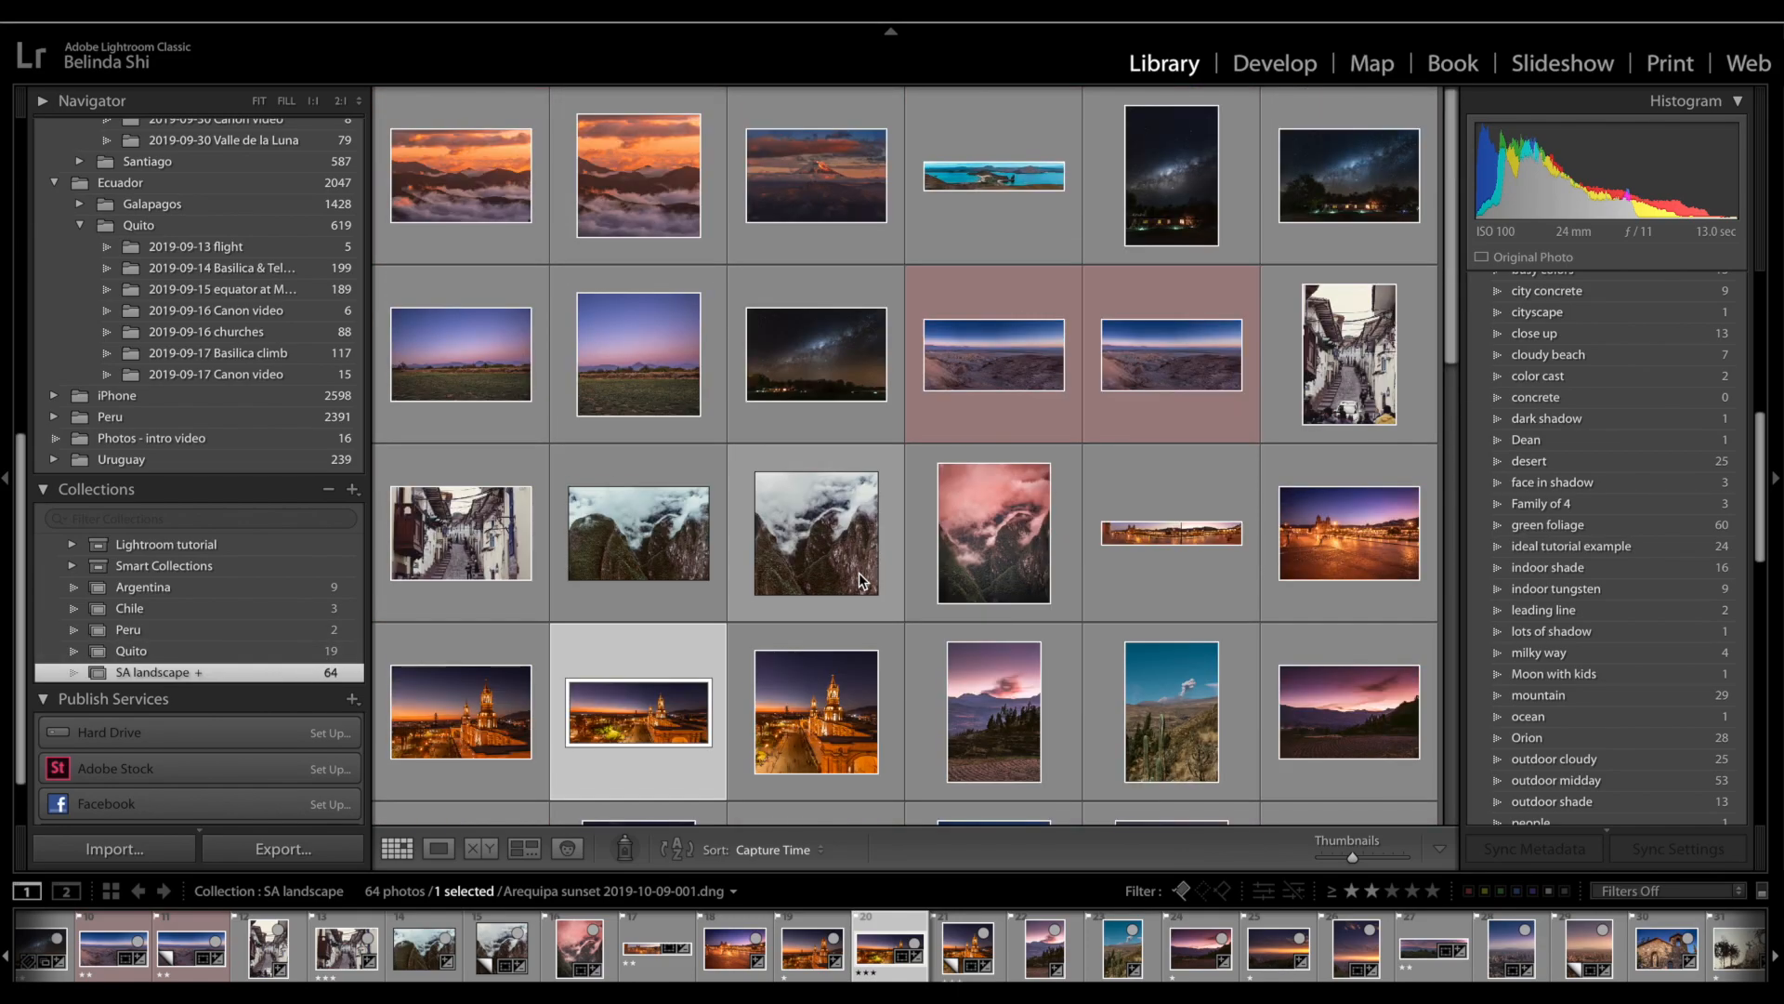
Step: View the Cotopaxi sunset photo from the SA landscape collection enlarged and return to the grid
click(821, 219)
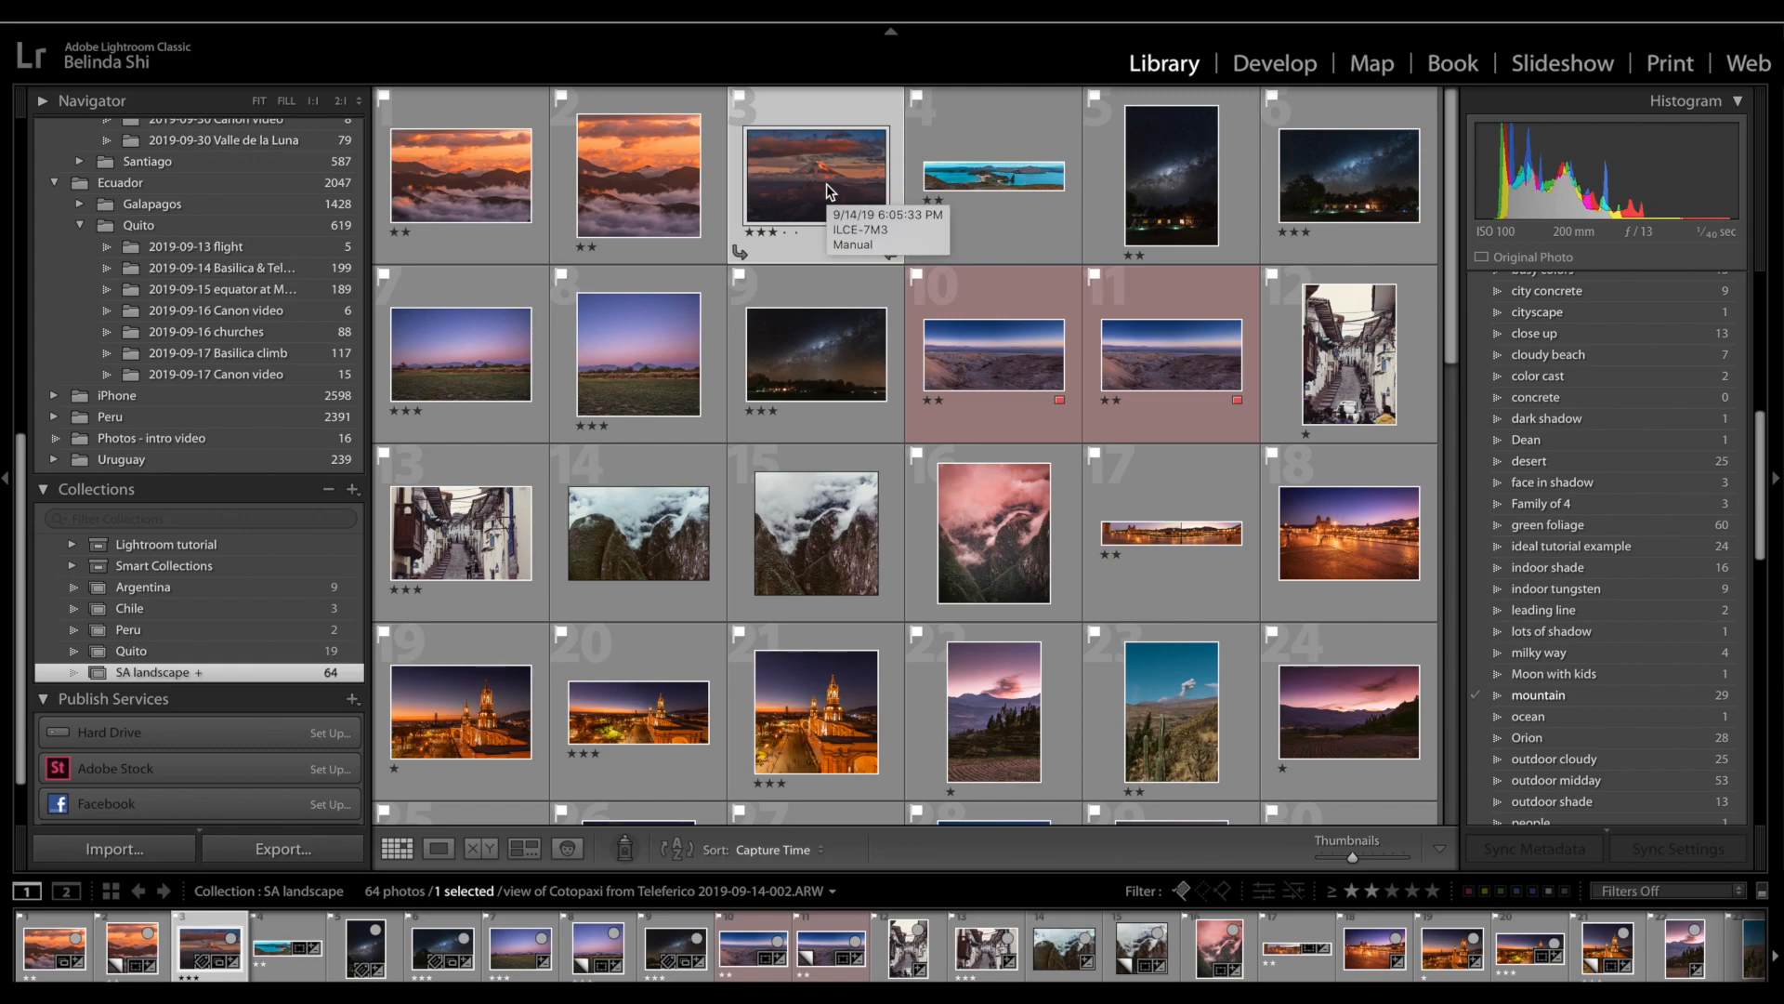
double_click(829, 193)
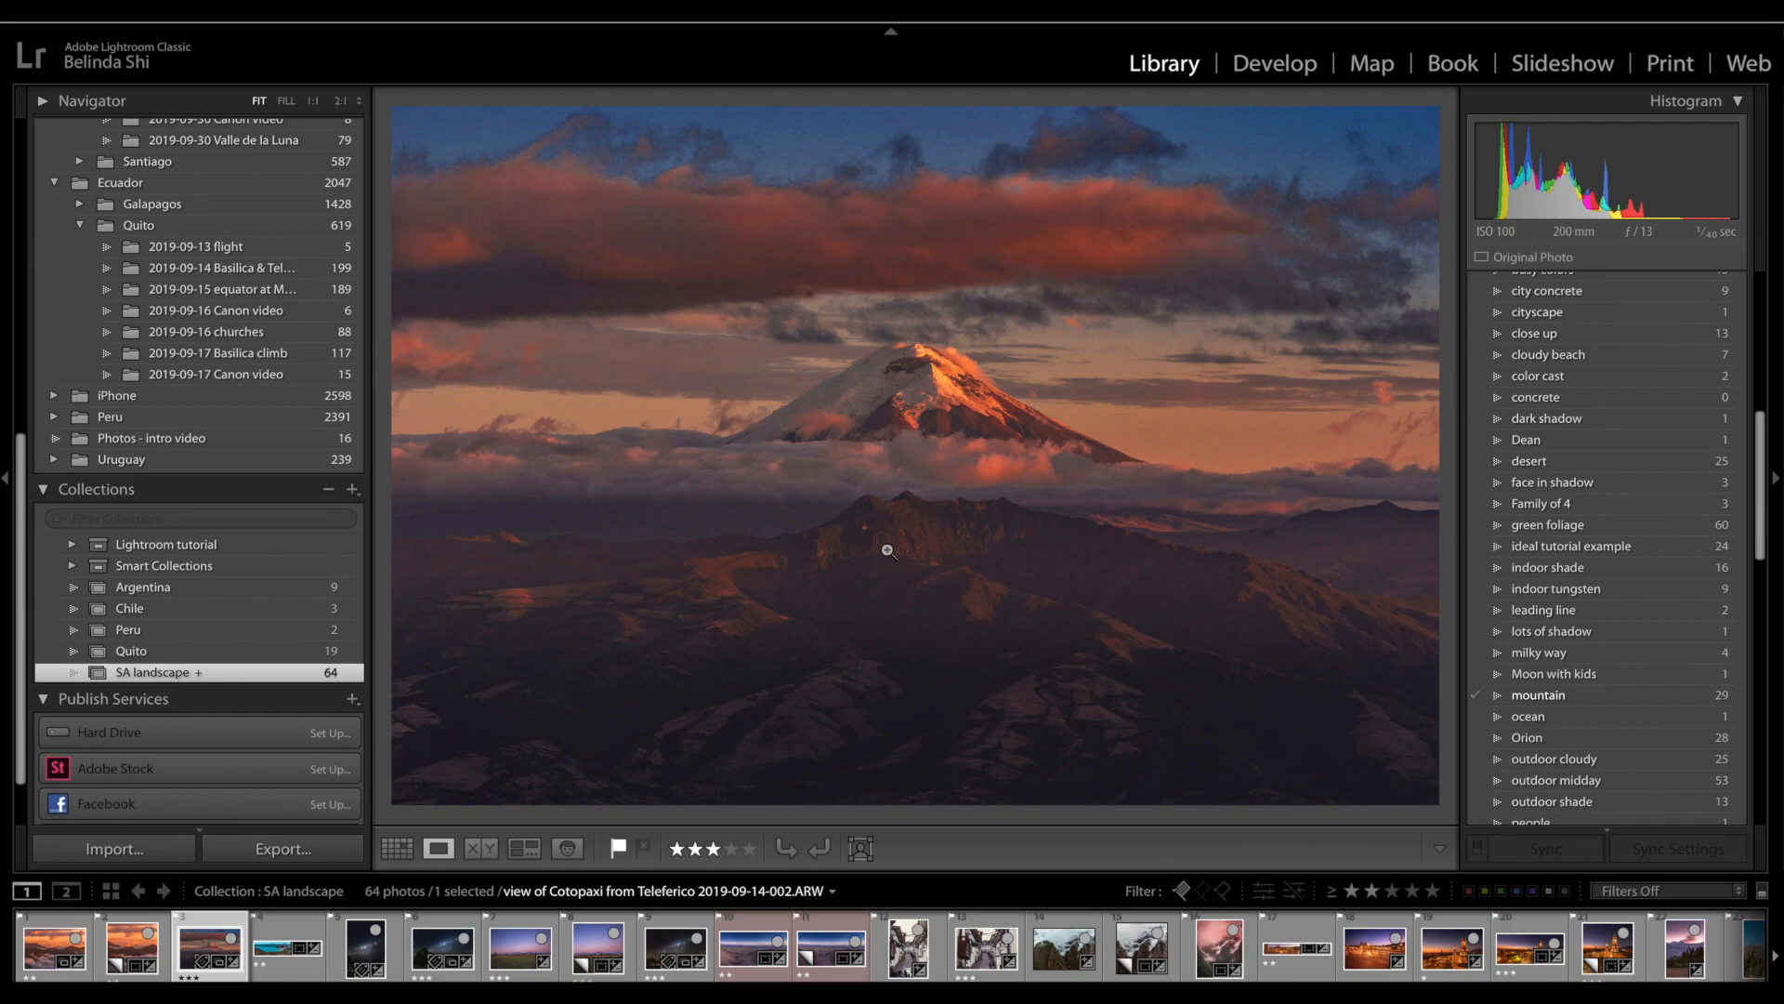
key(g)
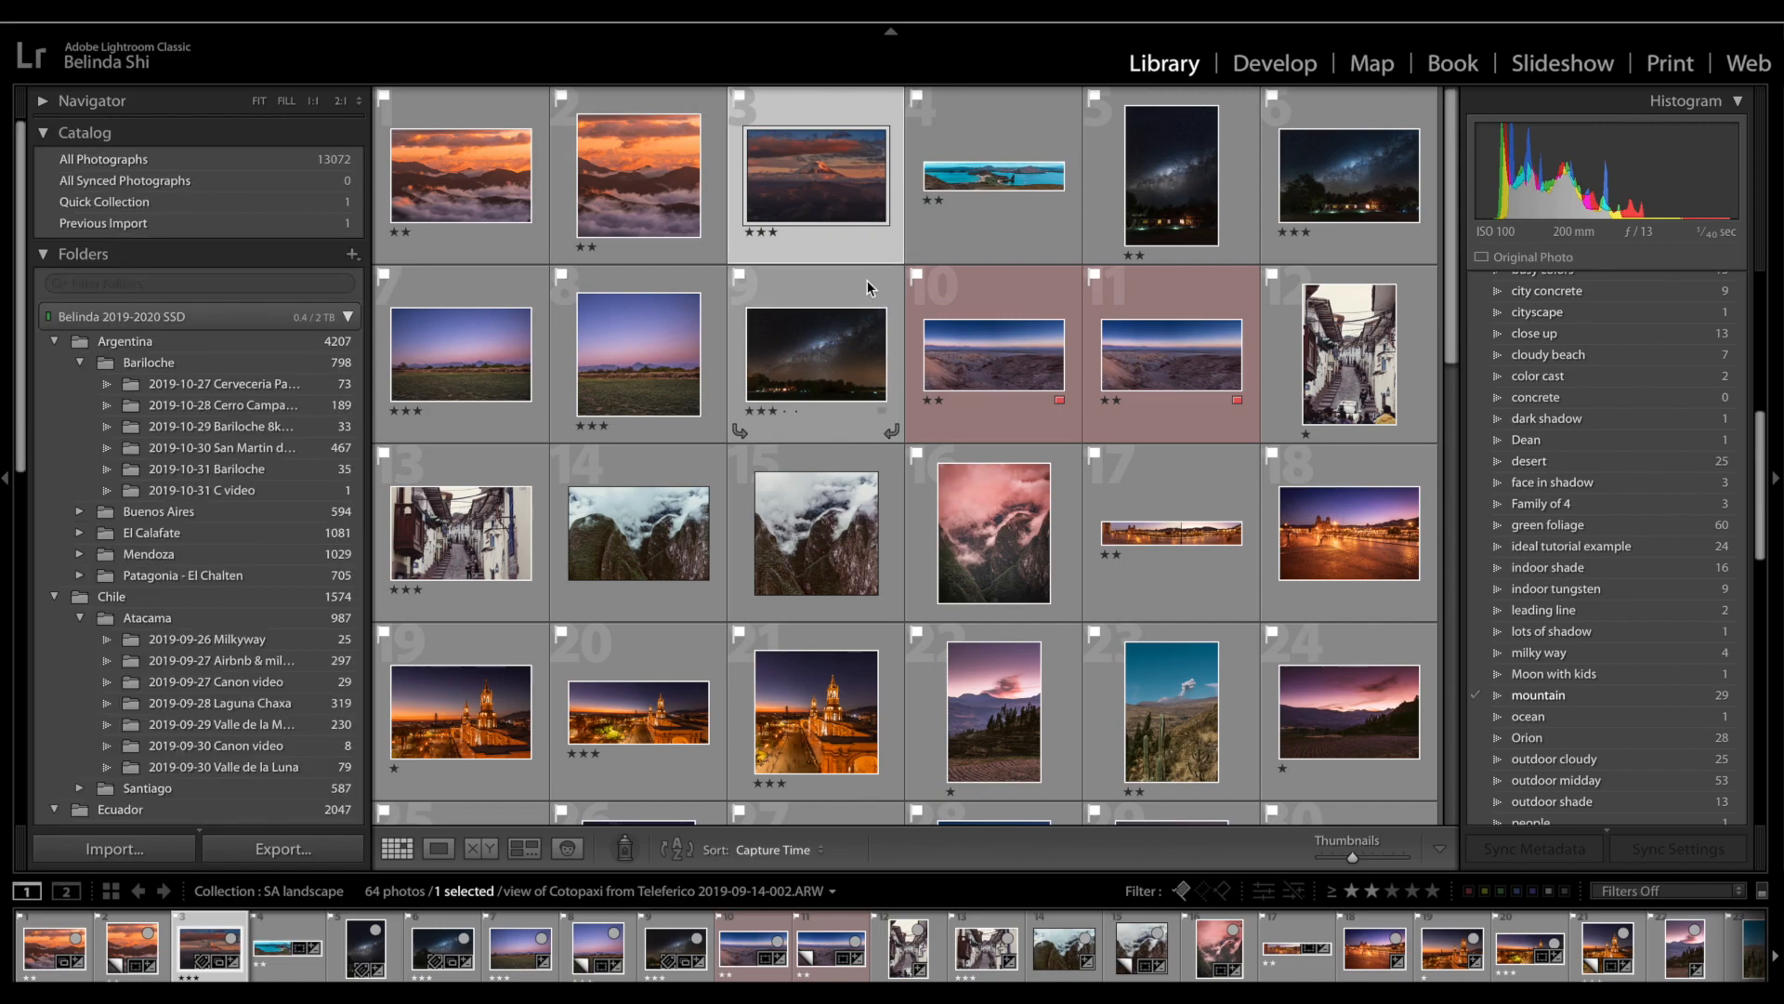
Step: Reopen the Cotopaxi sunset photo in Loupe view and go to its source folder through the Folder metadata entry
double_click(813, 187)
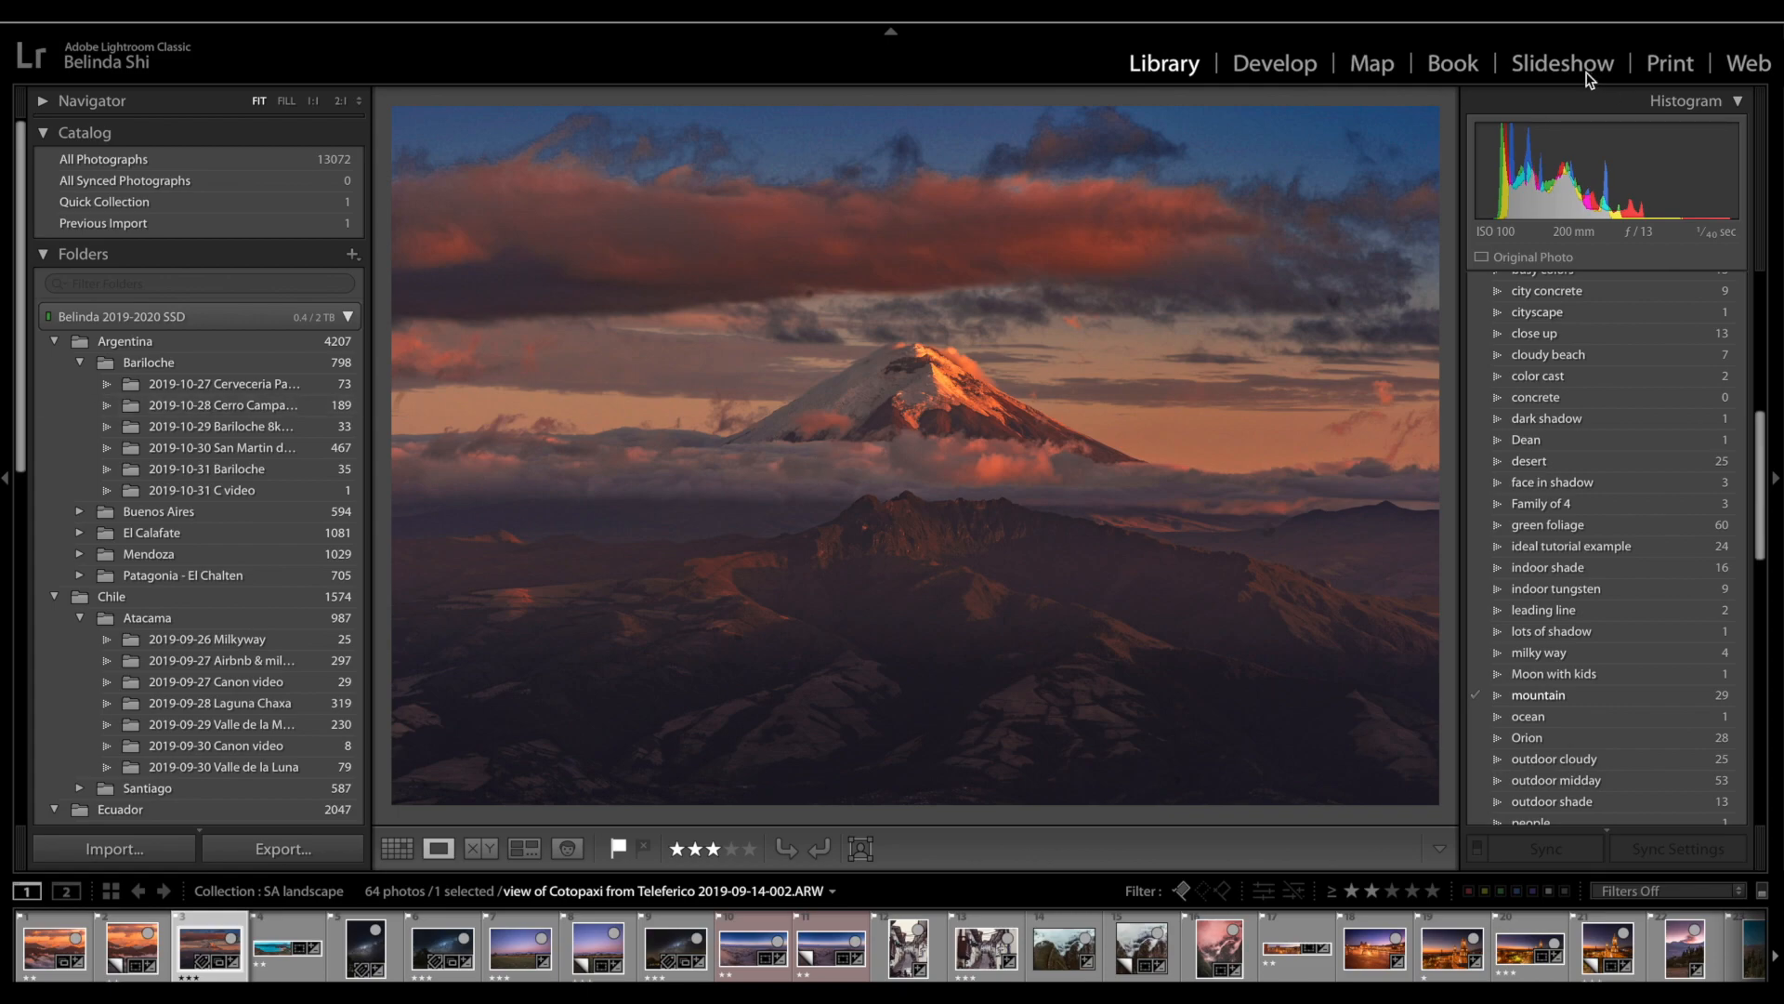
scroll(1622, 620, down, 10)
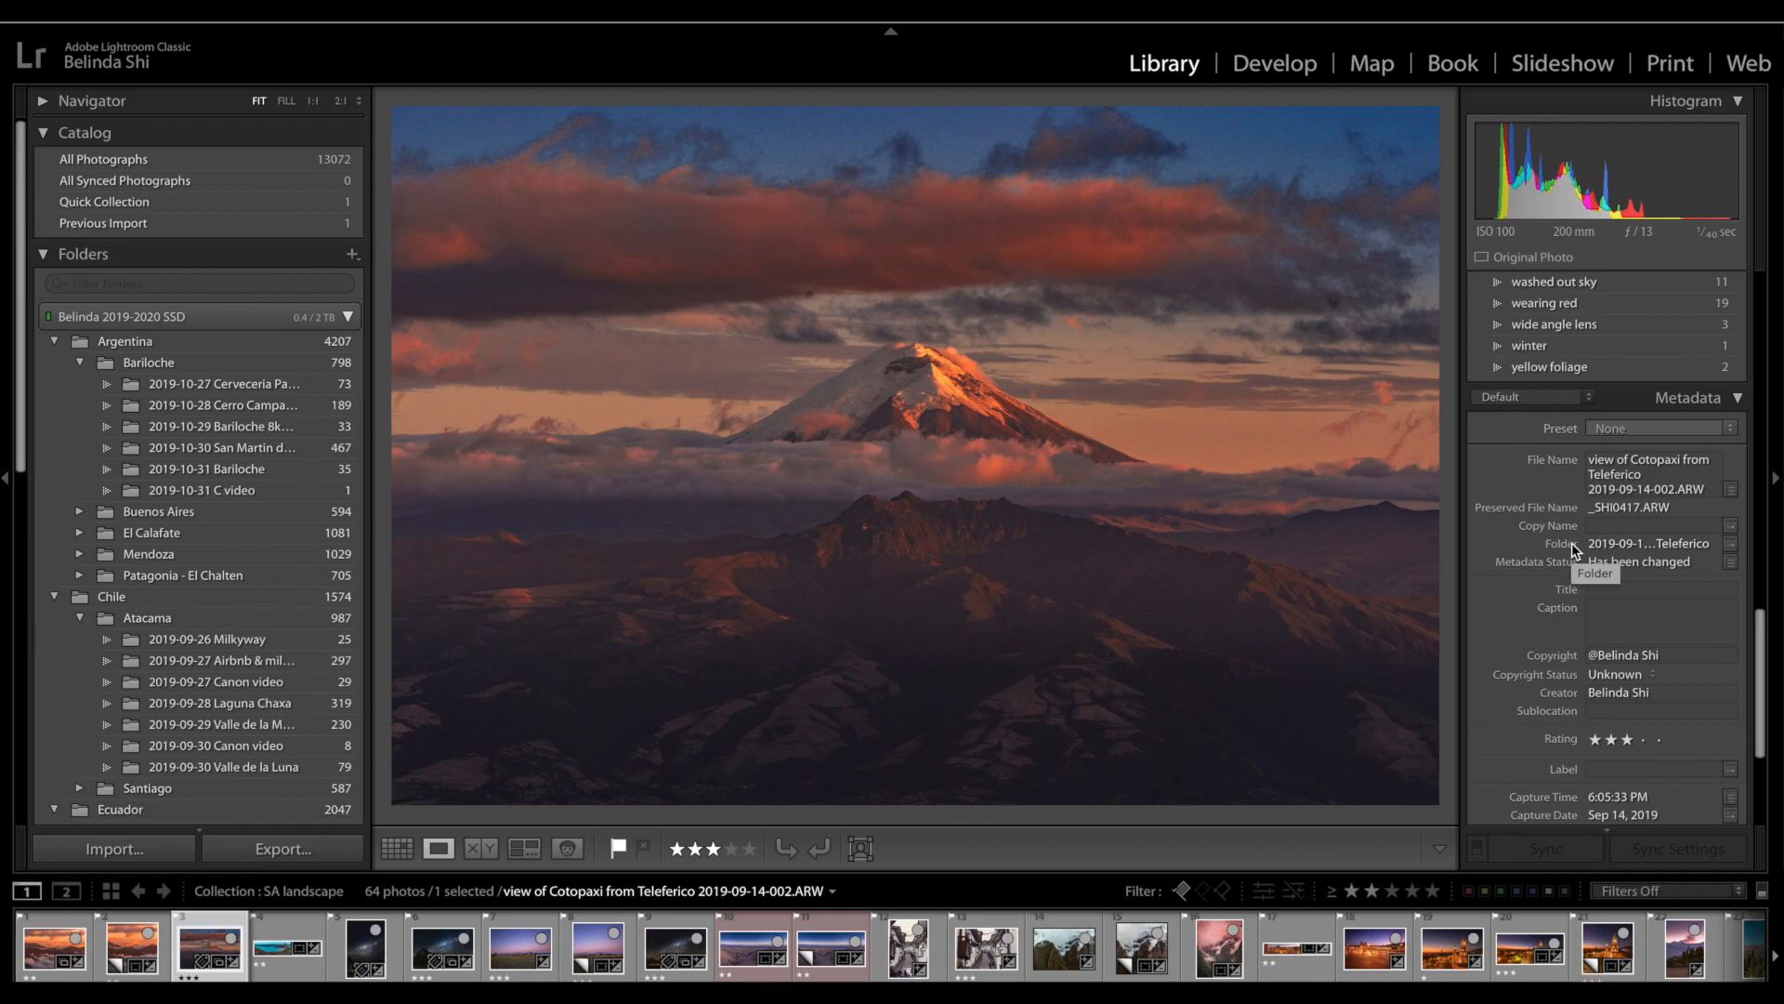
click(1734, 549)
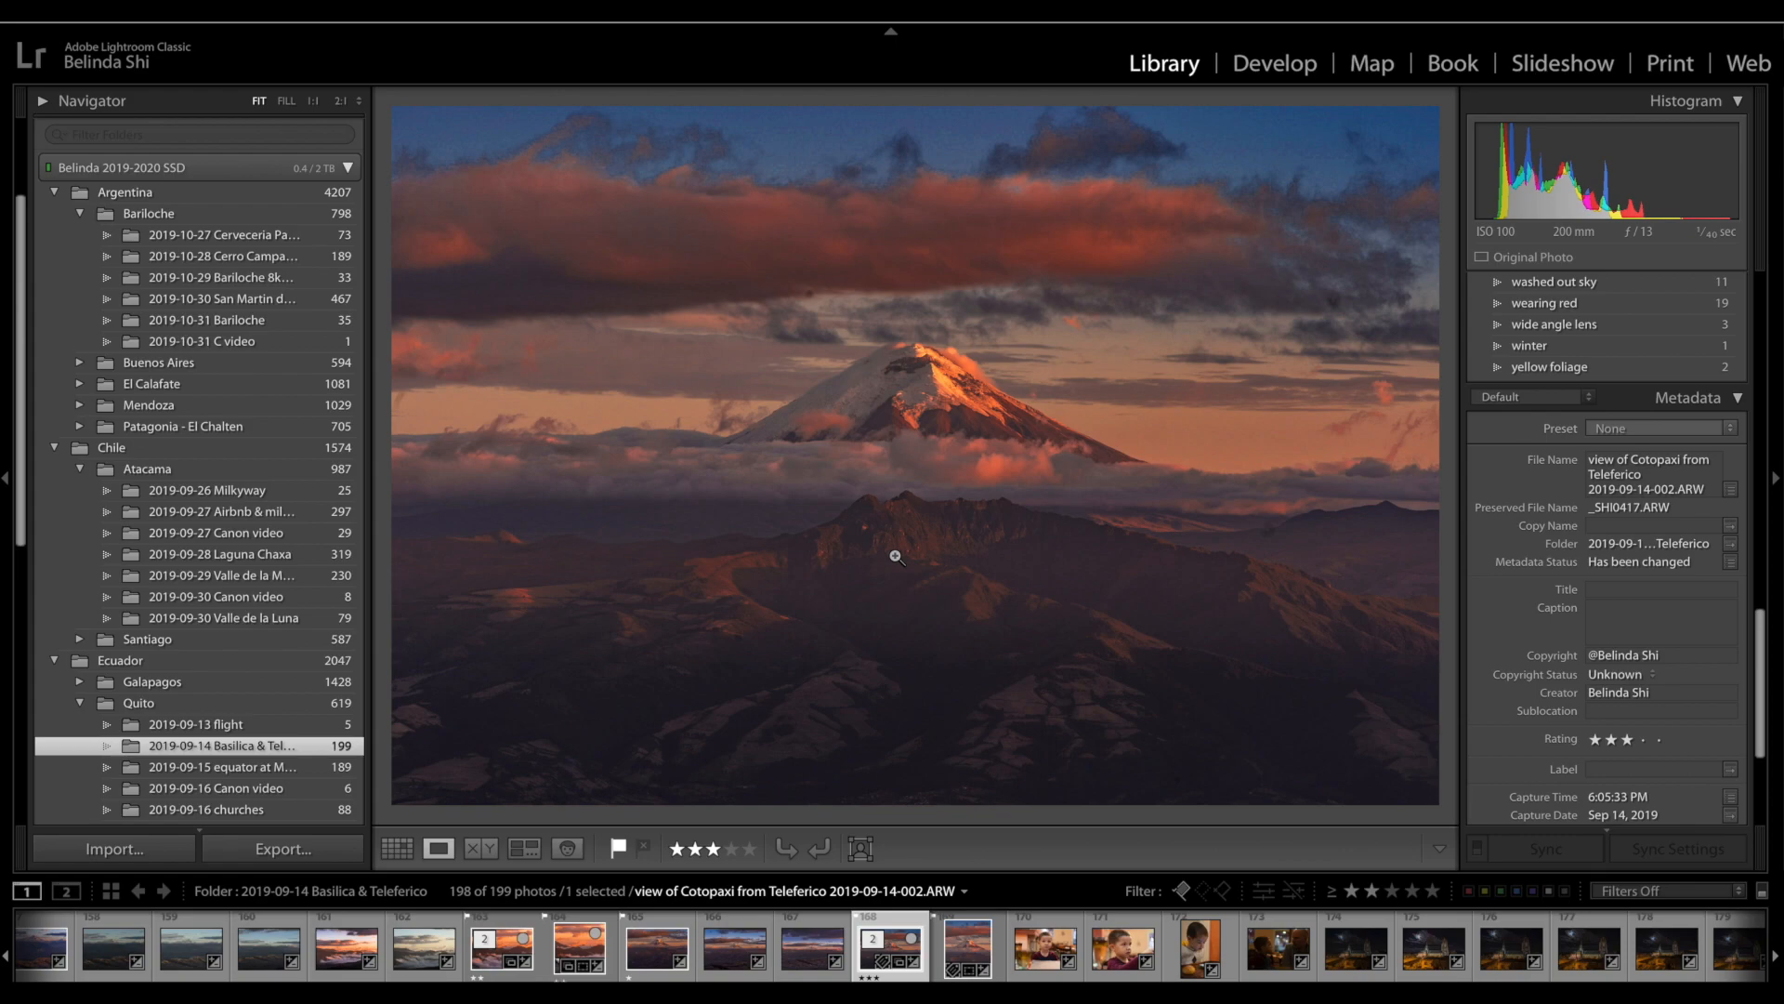
Step: Show the source folder's photos as a grid and open the vertical copy of the Cotopaxi photo in Loupe view
key(g)
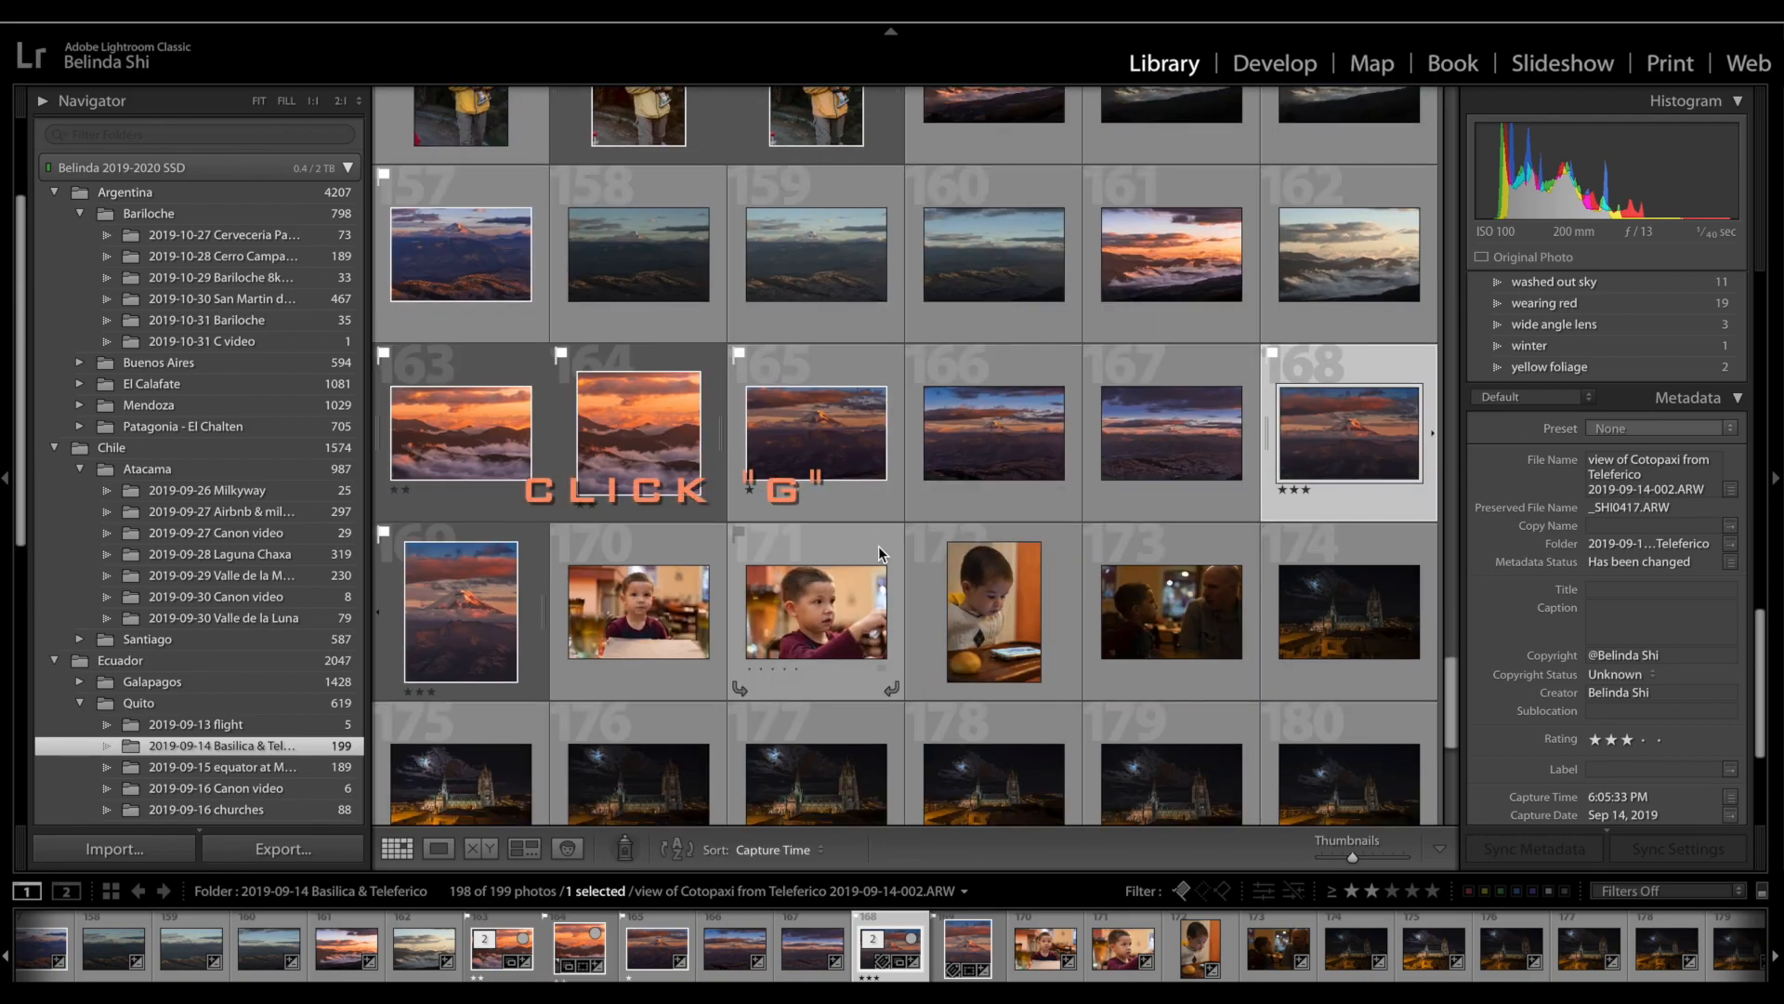
click(462, 608)
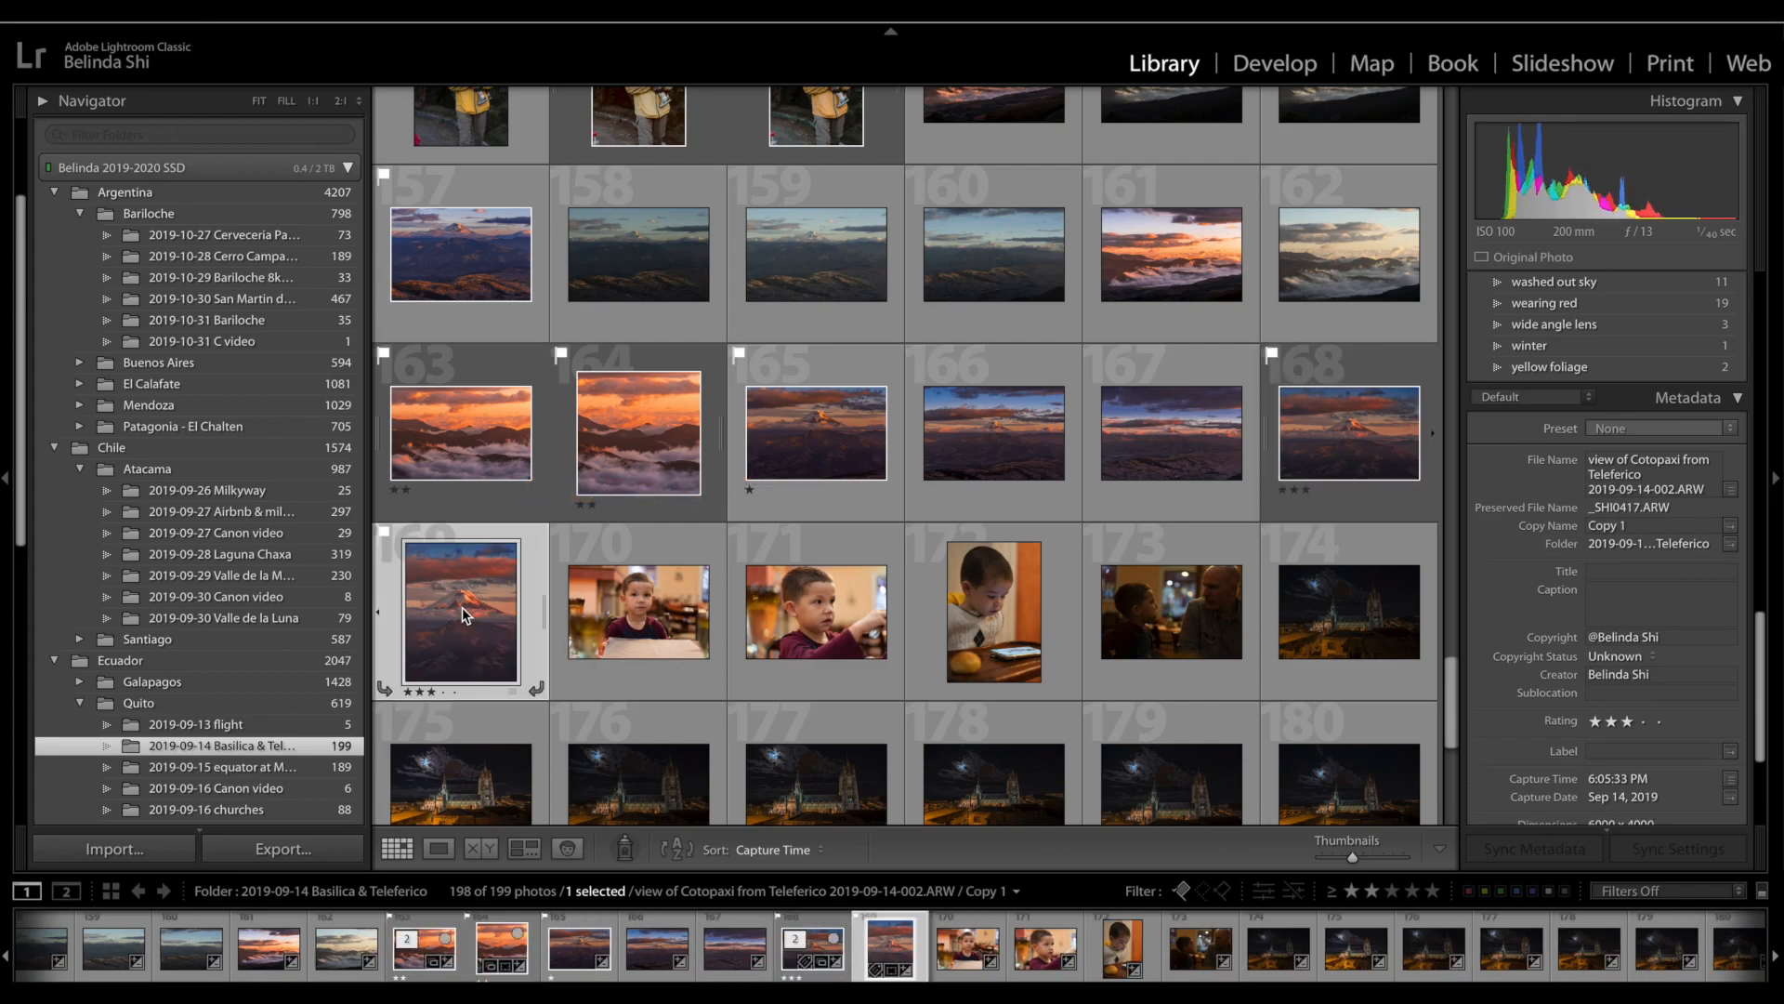
key(e)
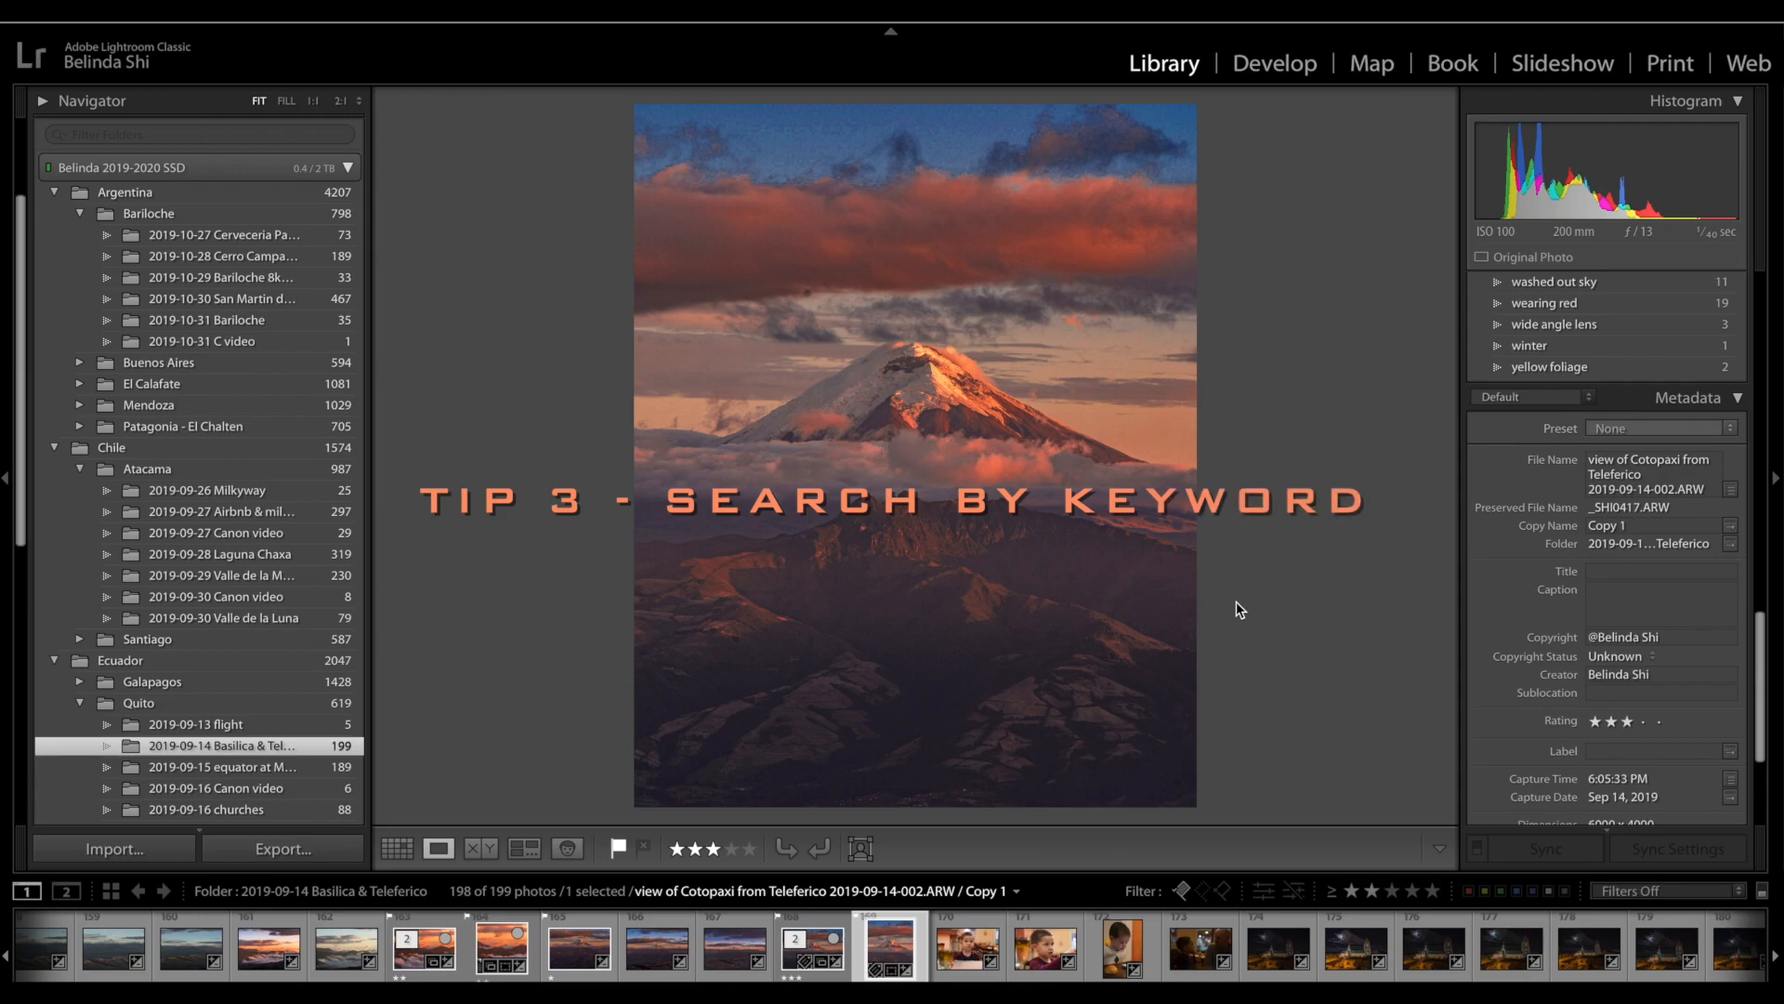
Step: Examine the keyword tags of the vertical Cotopaxi photo and the catalog's keyword list
scroll(1608, 558, up, 10)
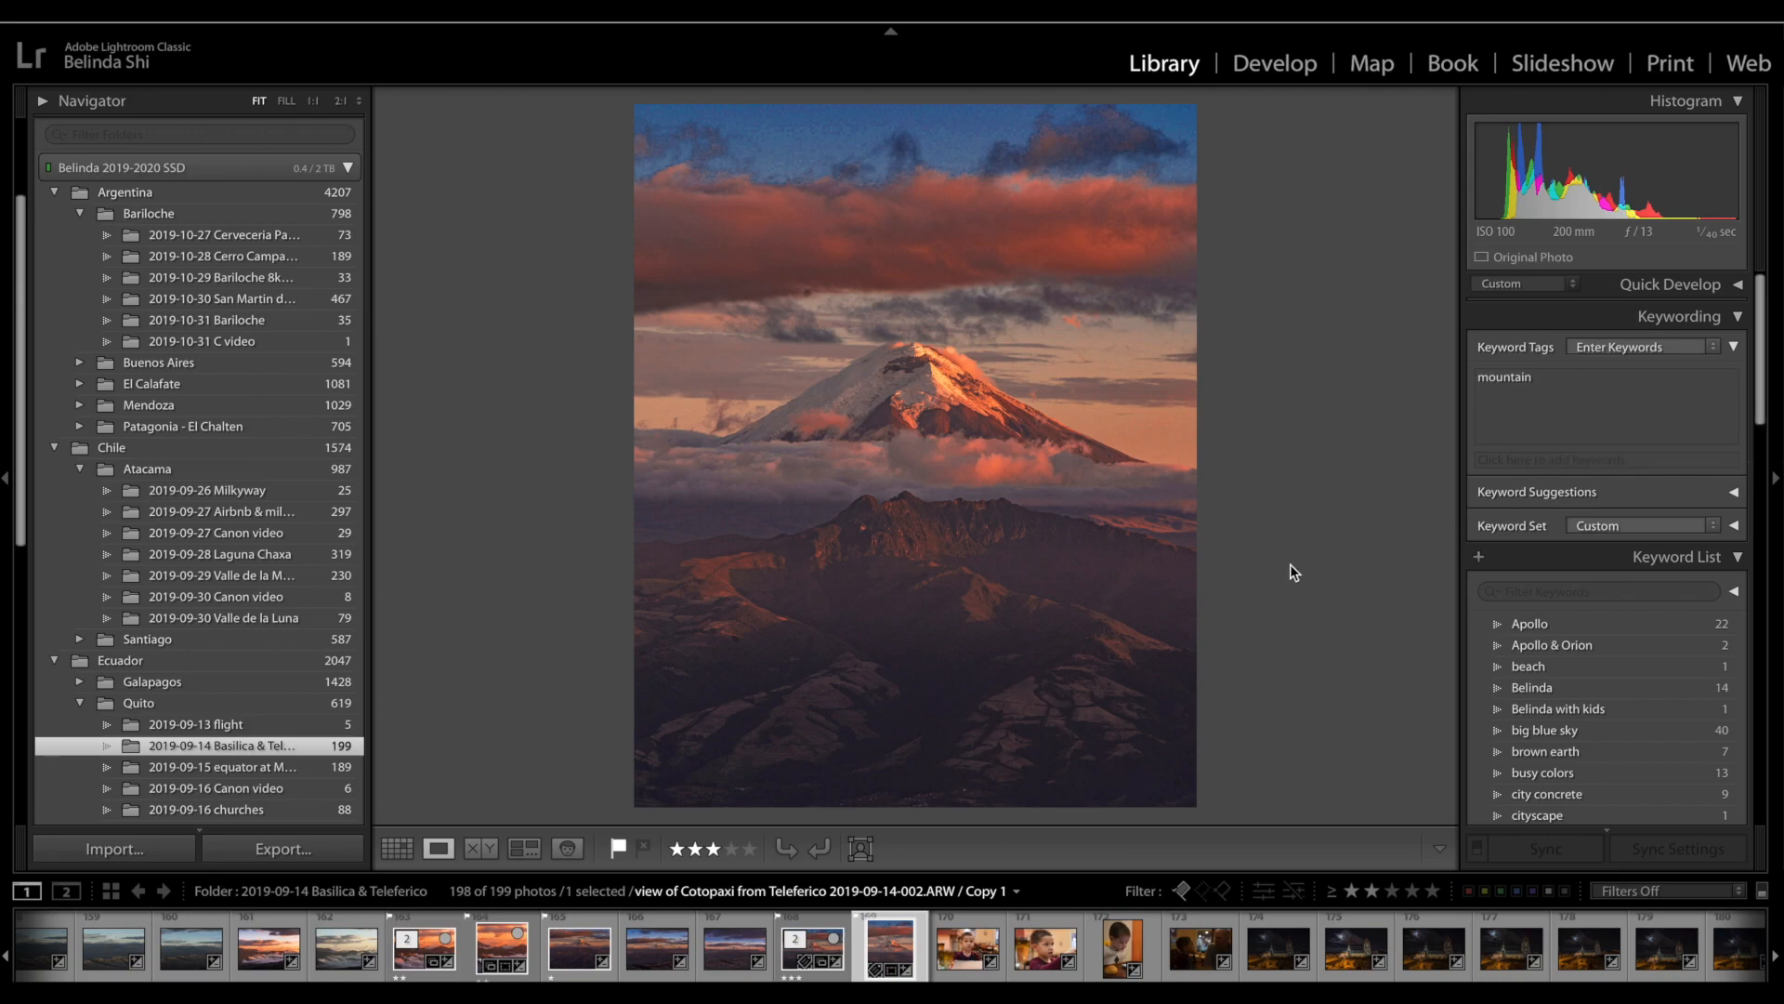
scroll(1636, 634, down, 4)
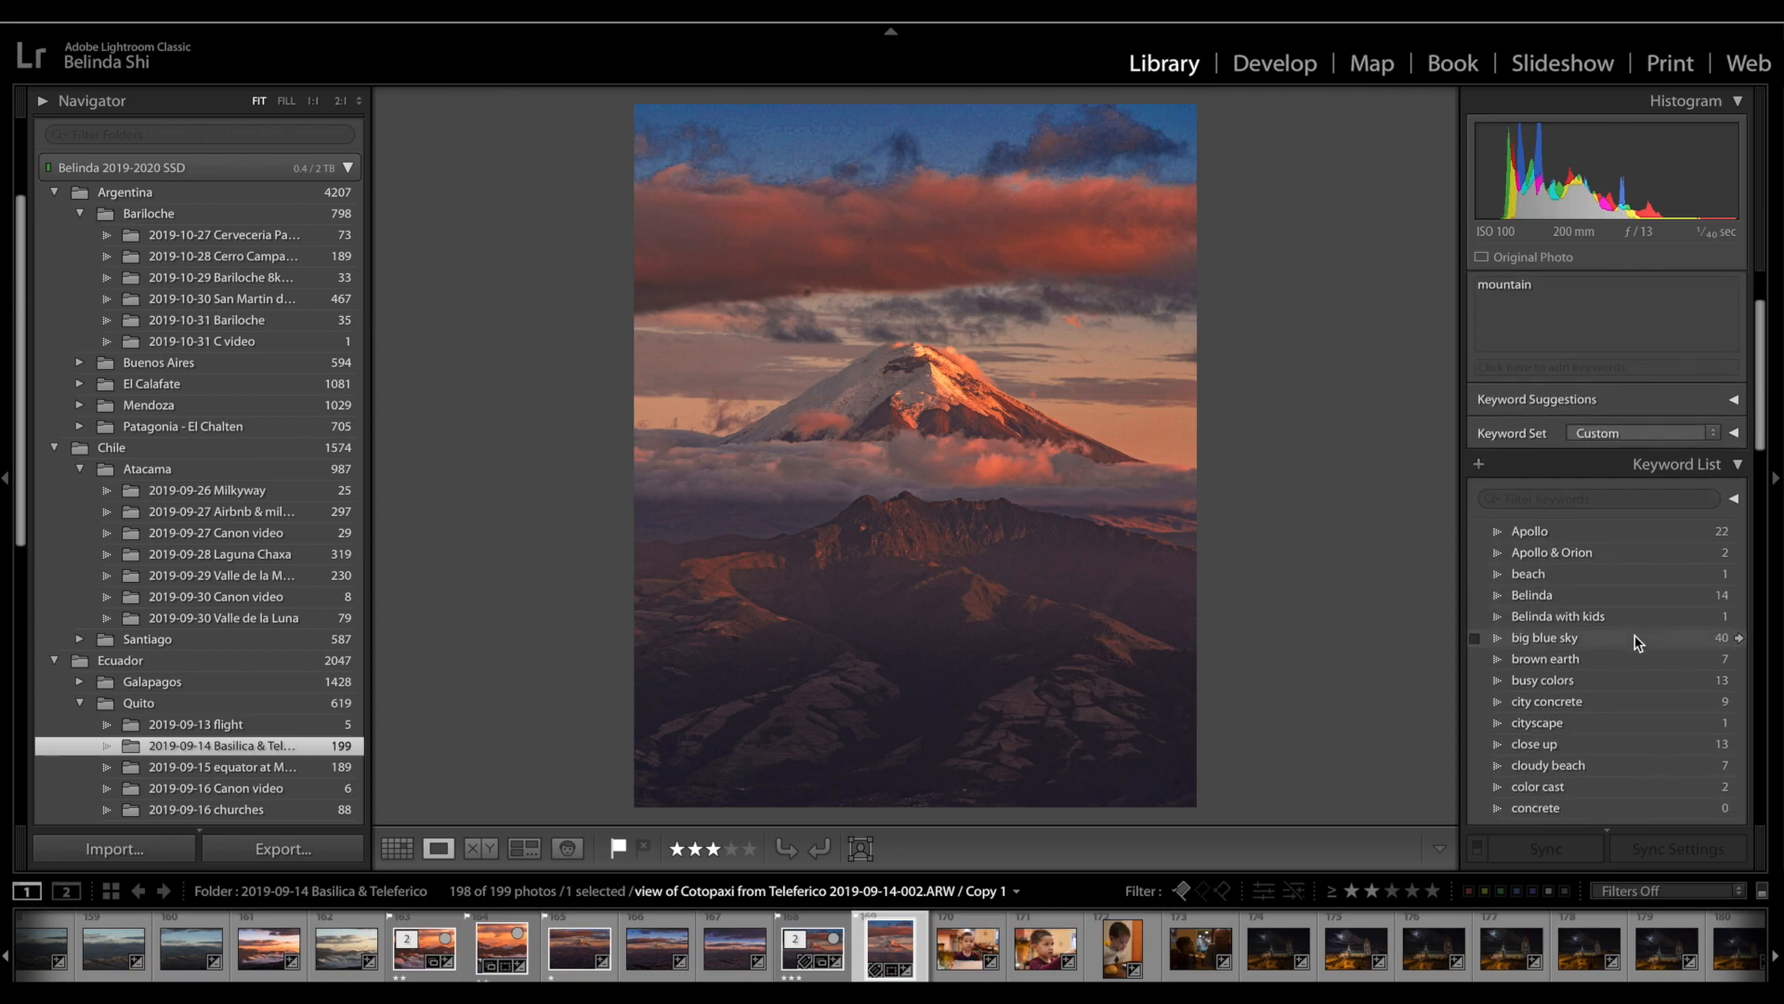
scroll(1625, 633, down, 1)
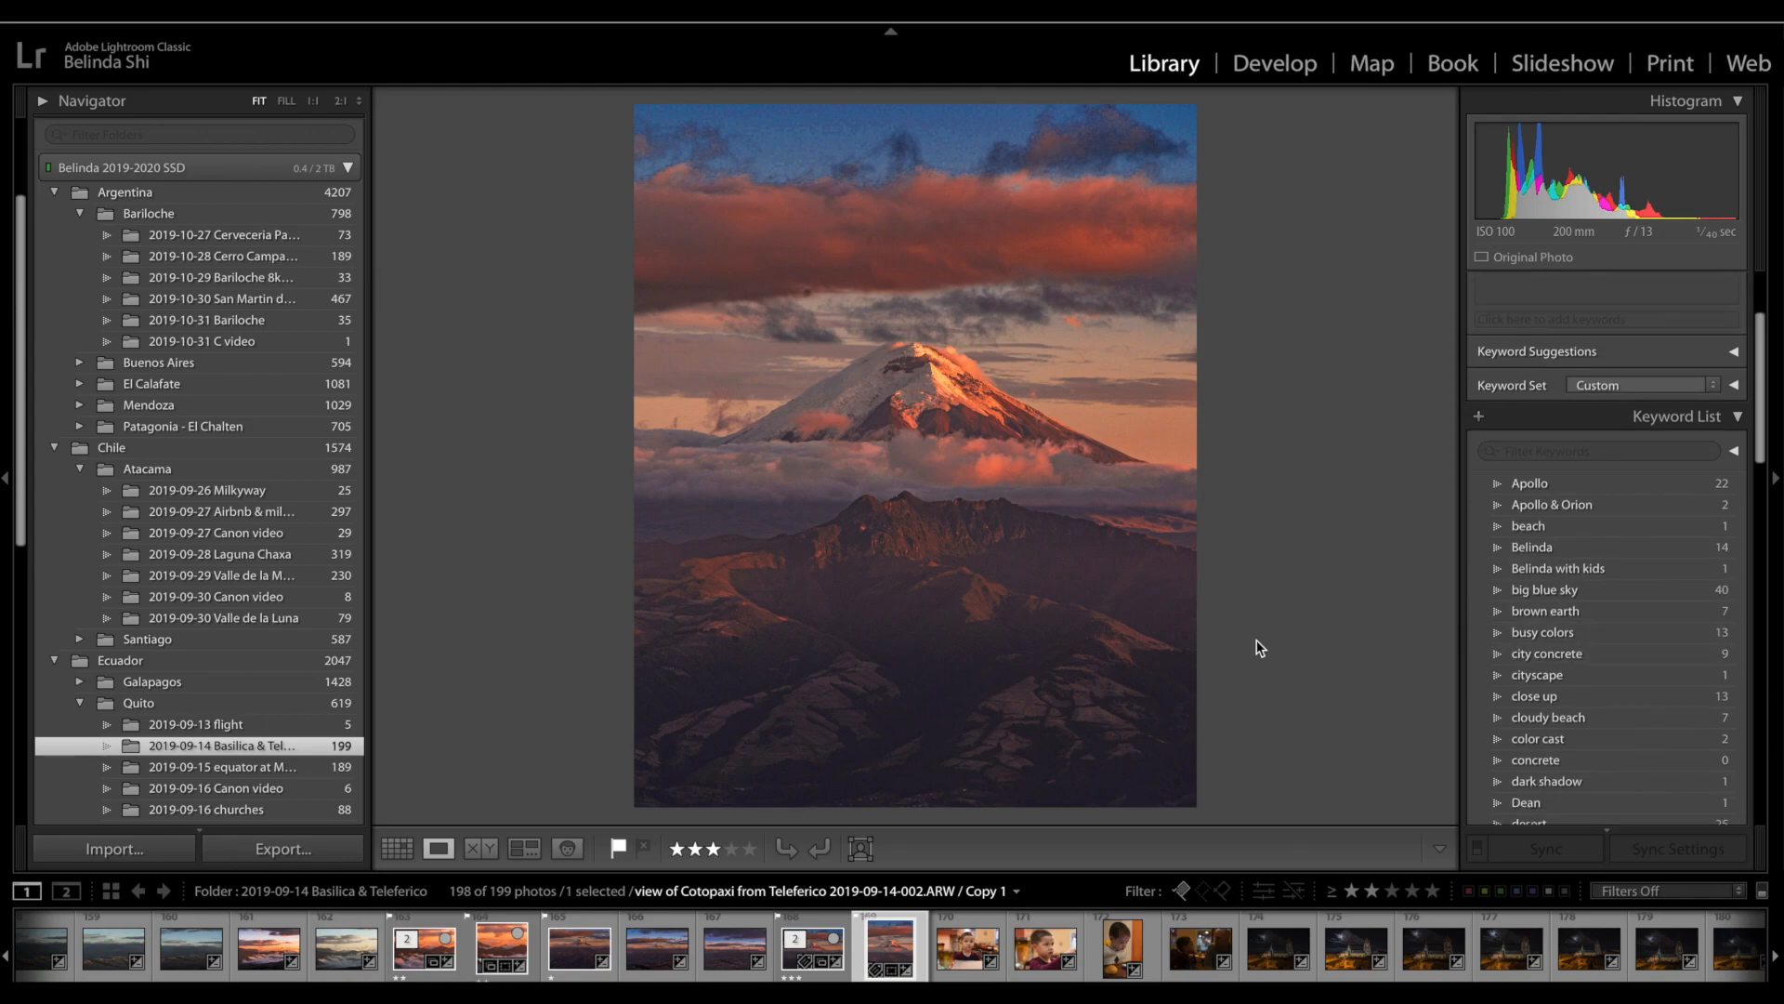
scroll(1636, 650, up, 5)
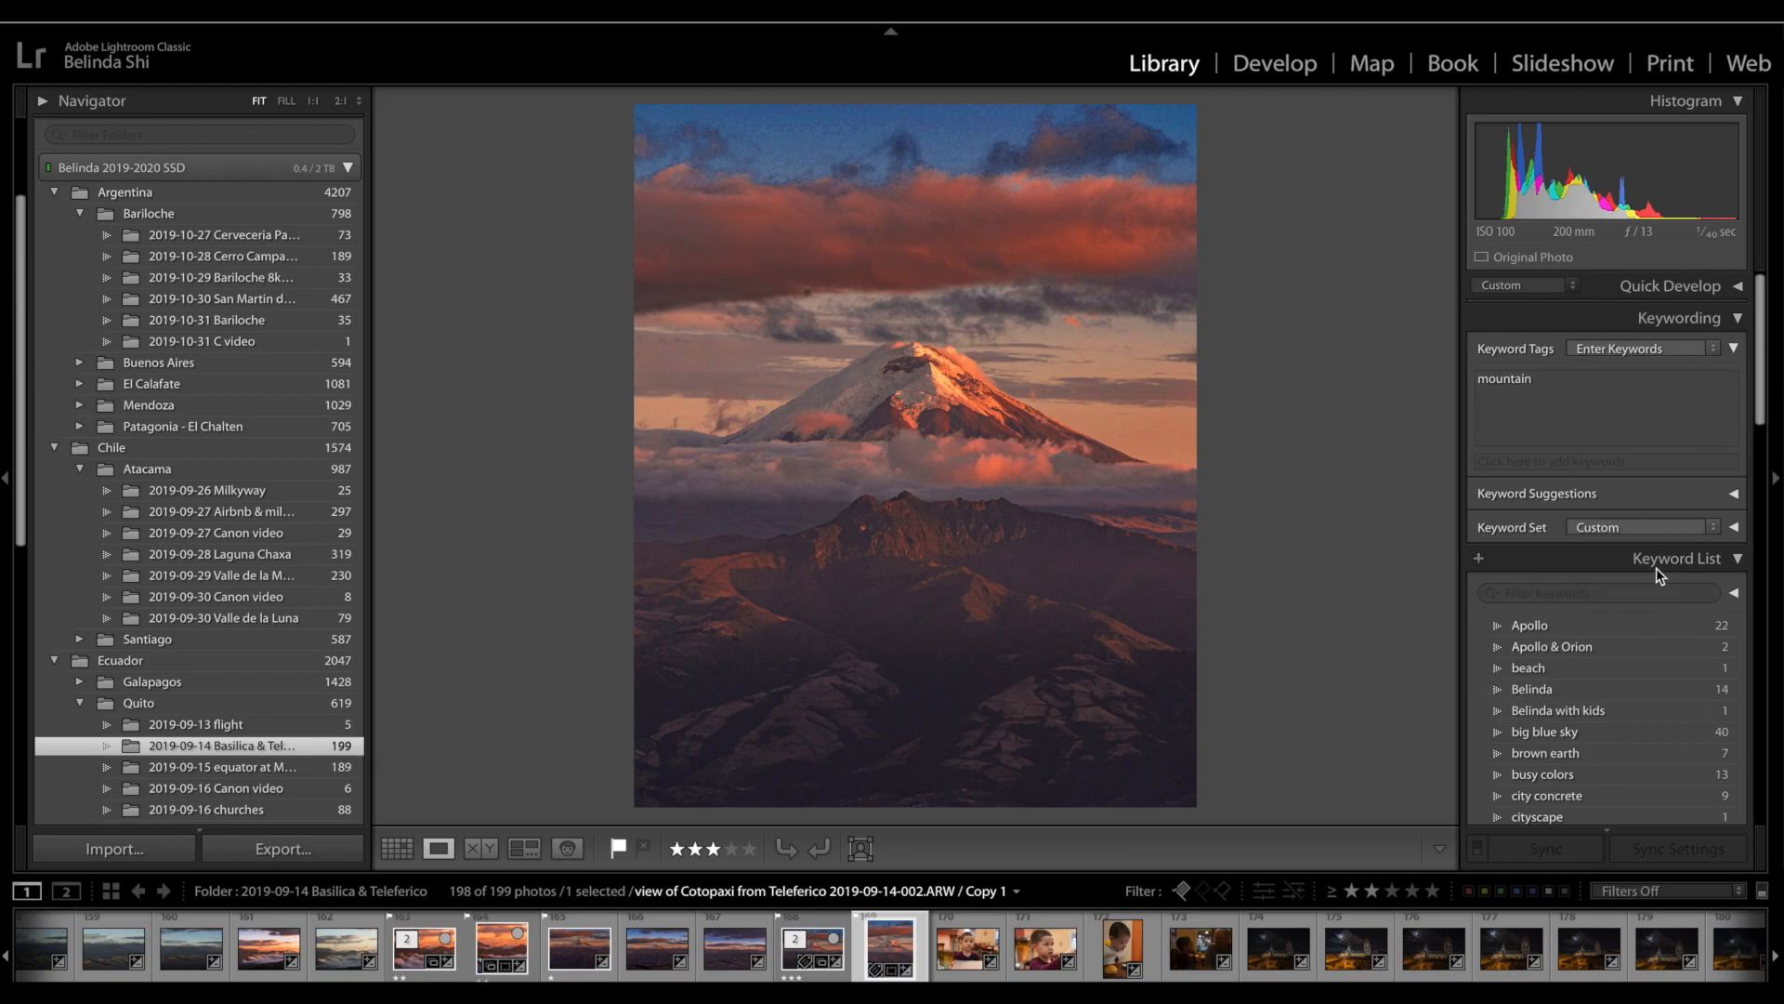
Step: Find the milky way keyword in the Keyword List and show all catalog photos tagged with it
scroll(1669, 480, down, 1)
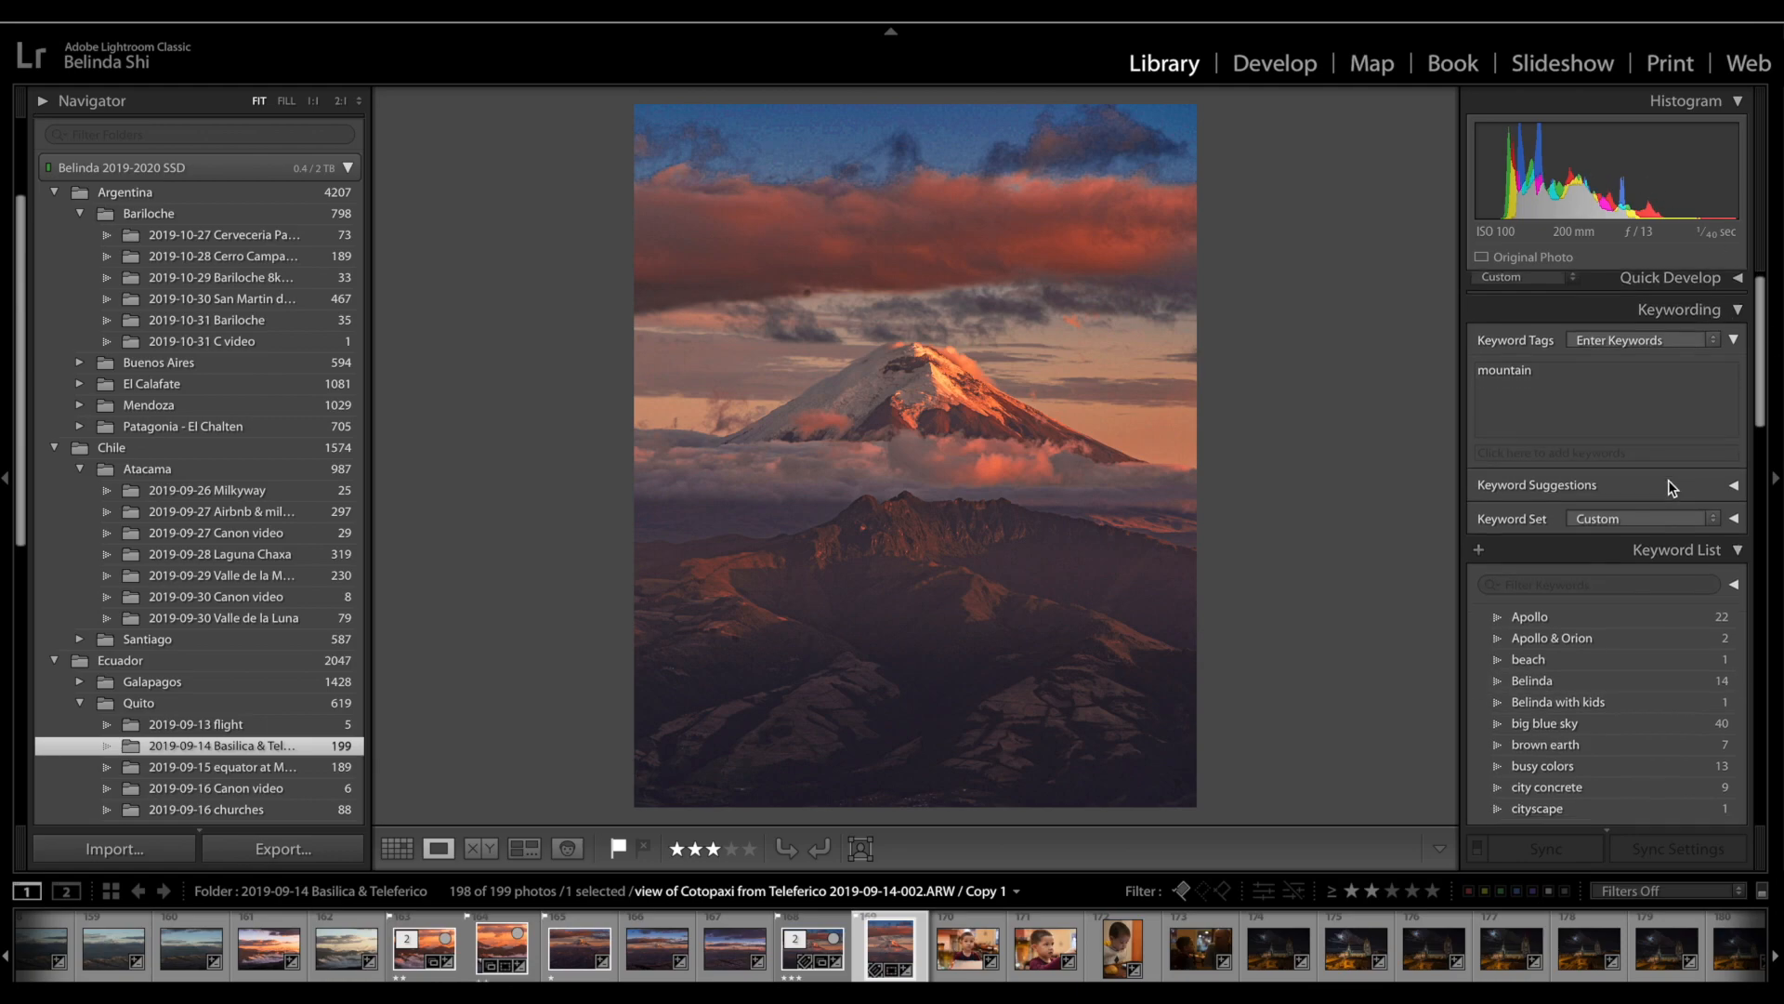
scroll(1669, 480, down, 2)
scroll(1654, 539, down, 8)
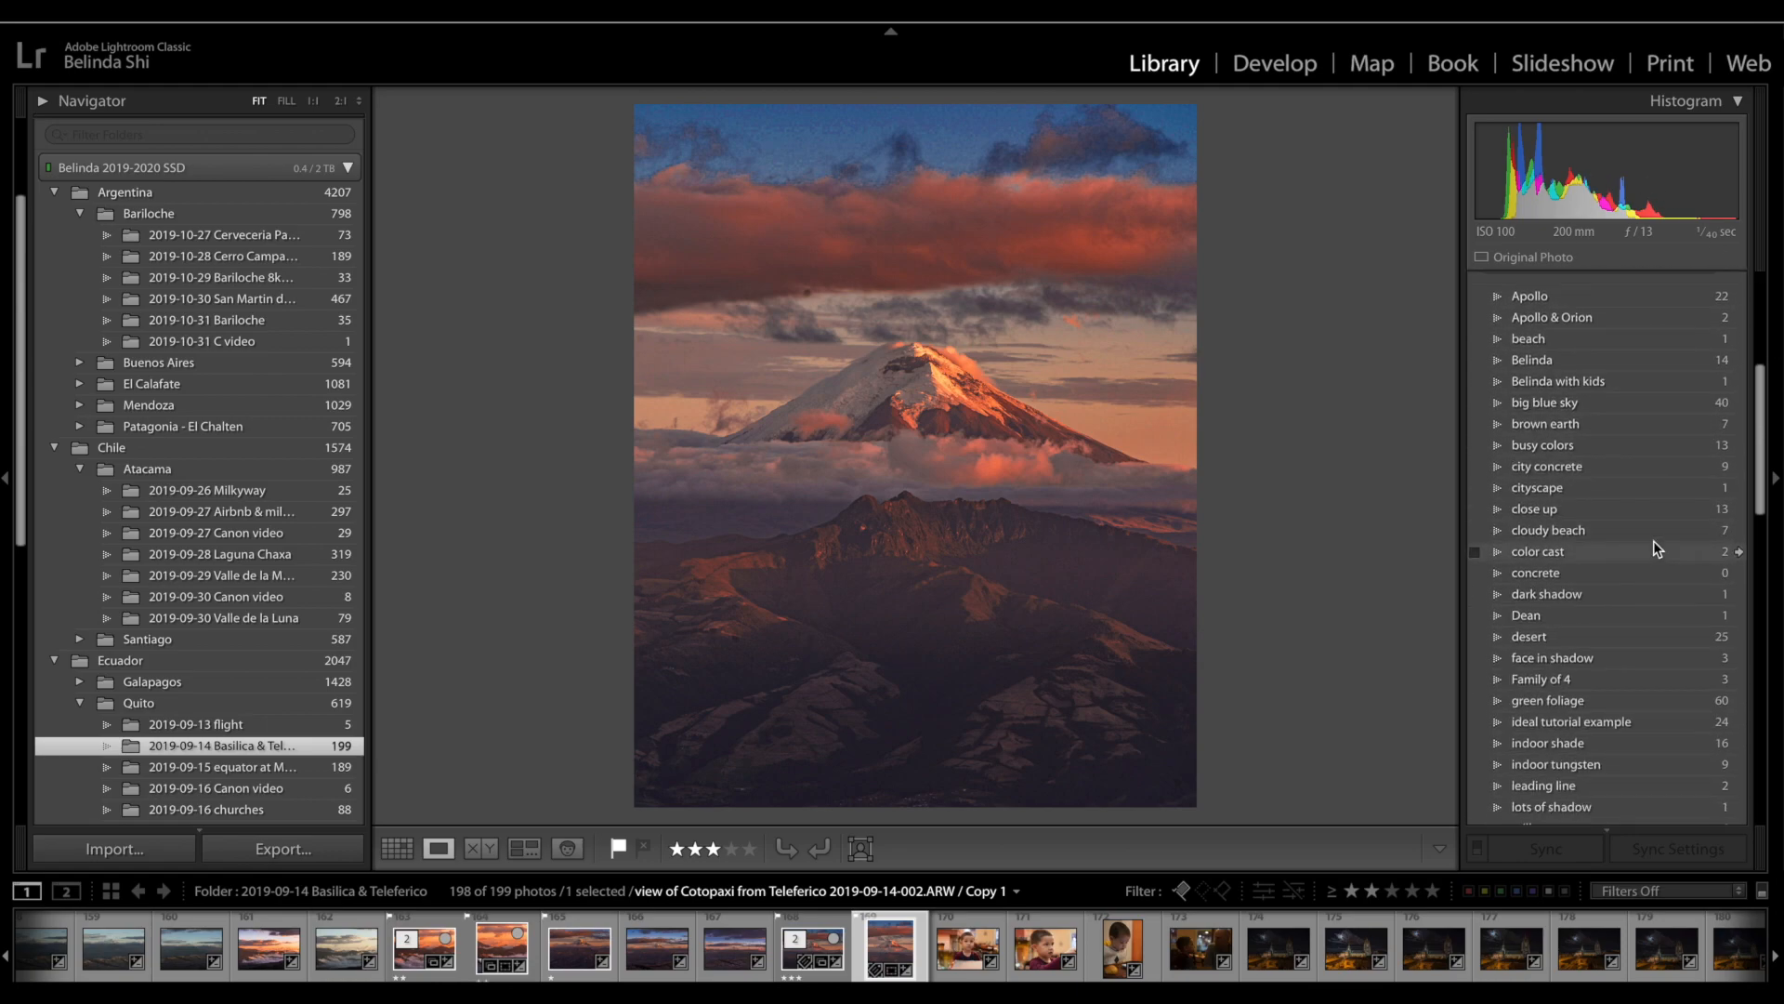
scroll(1653, 548, down, 3)
scroll(1577, 671, down, 3)
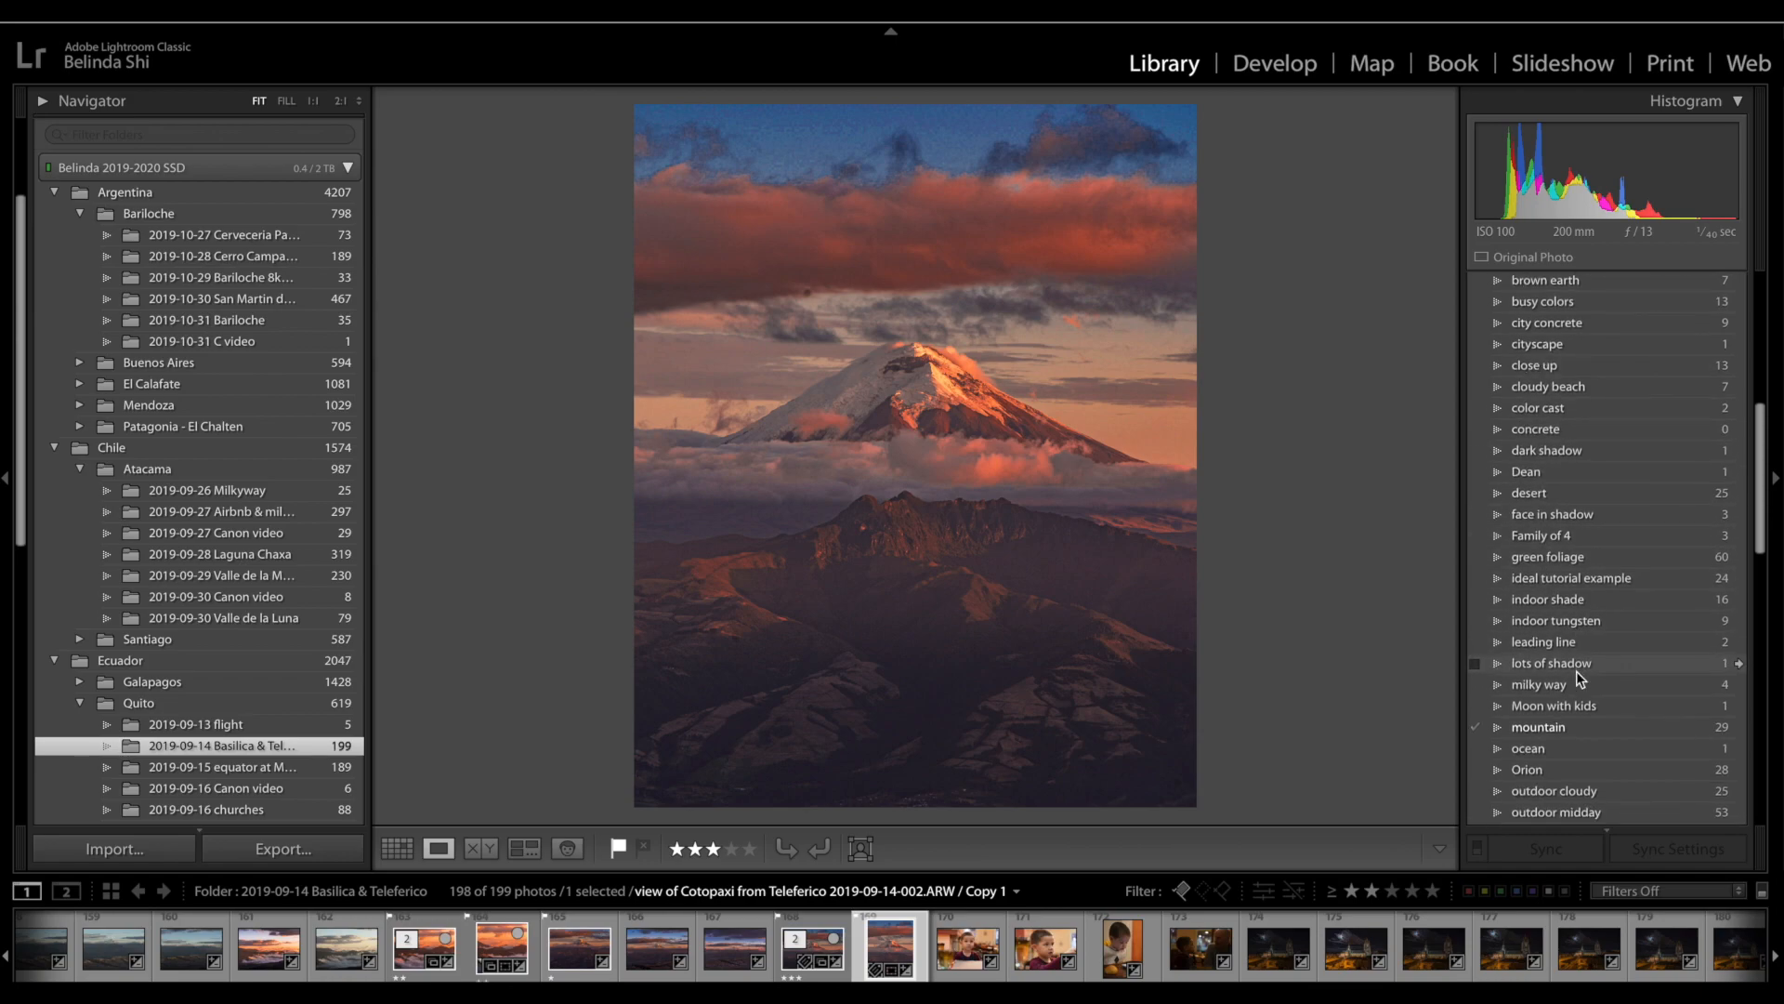
scroll(1577, 671, down, 1)
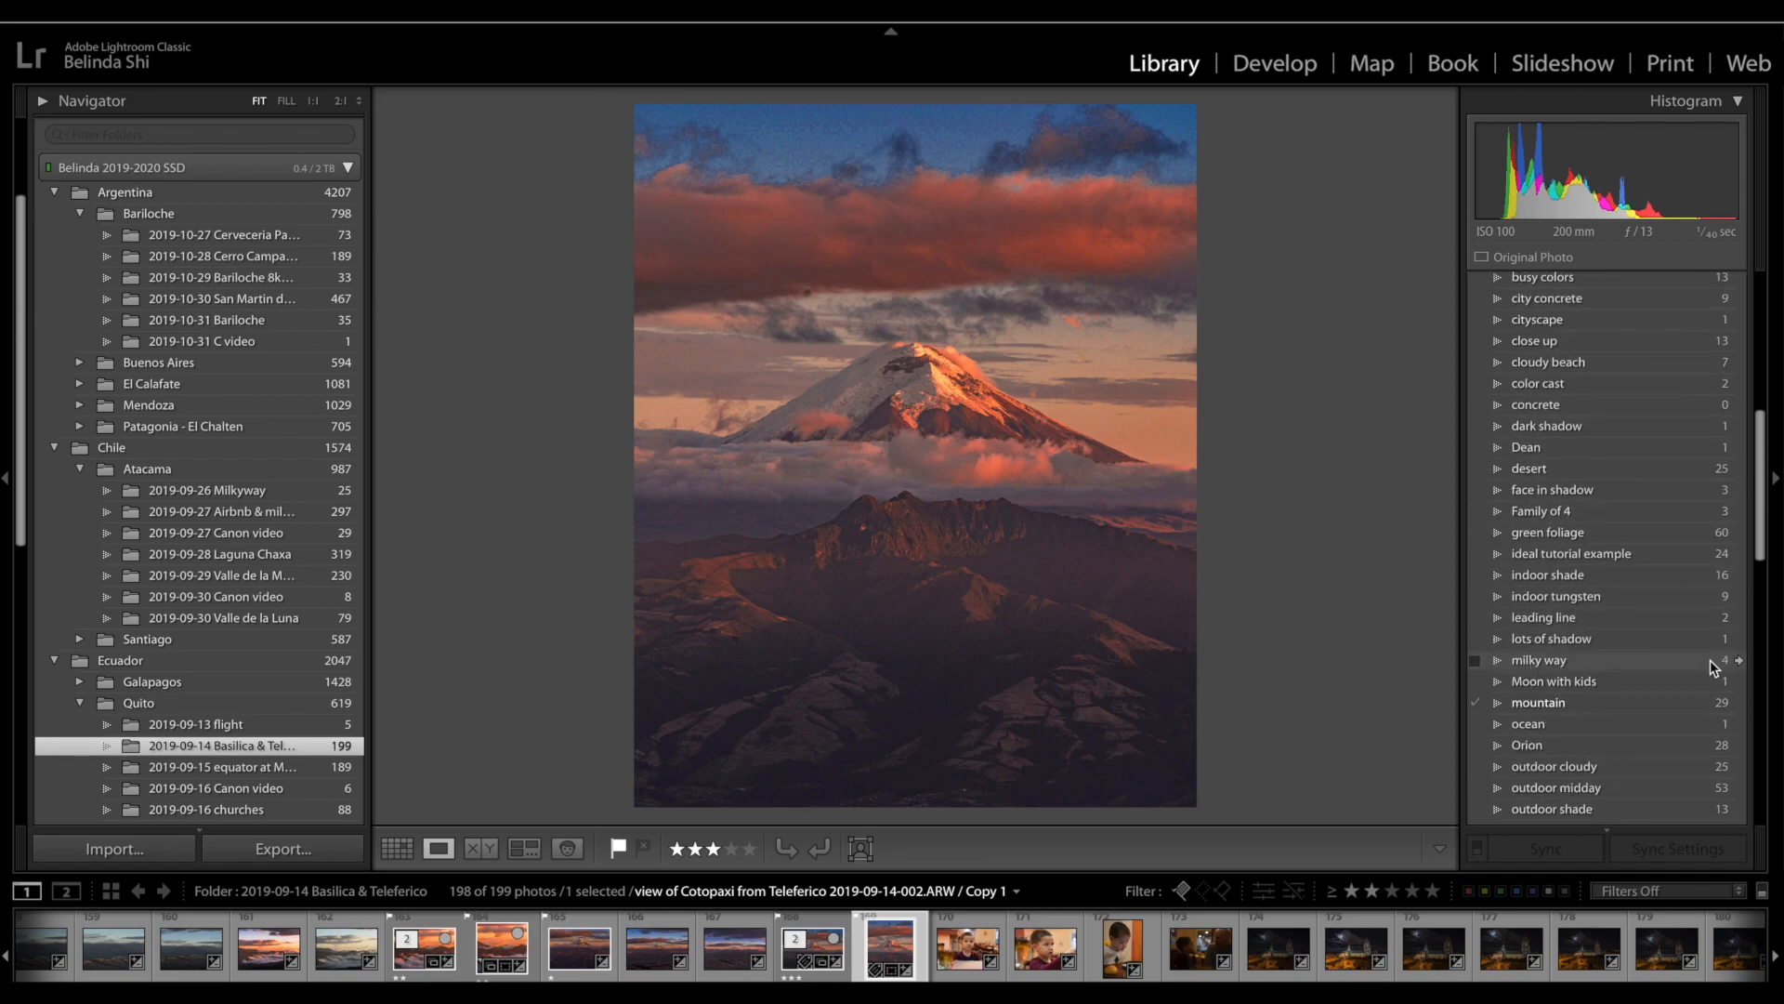
click(1739, 662)
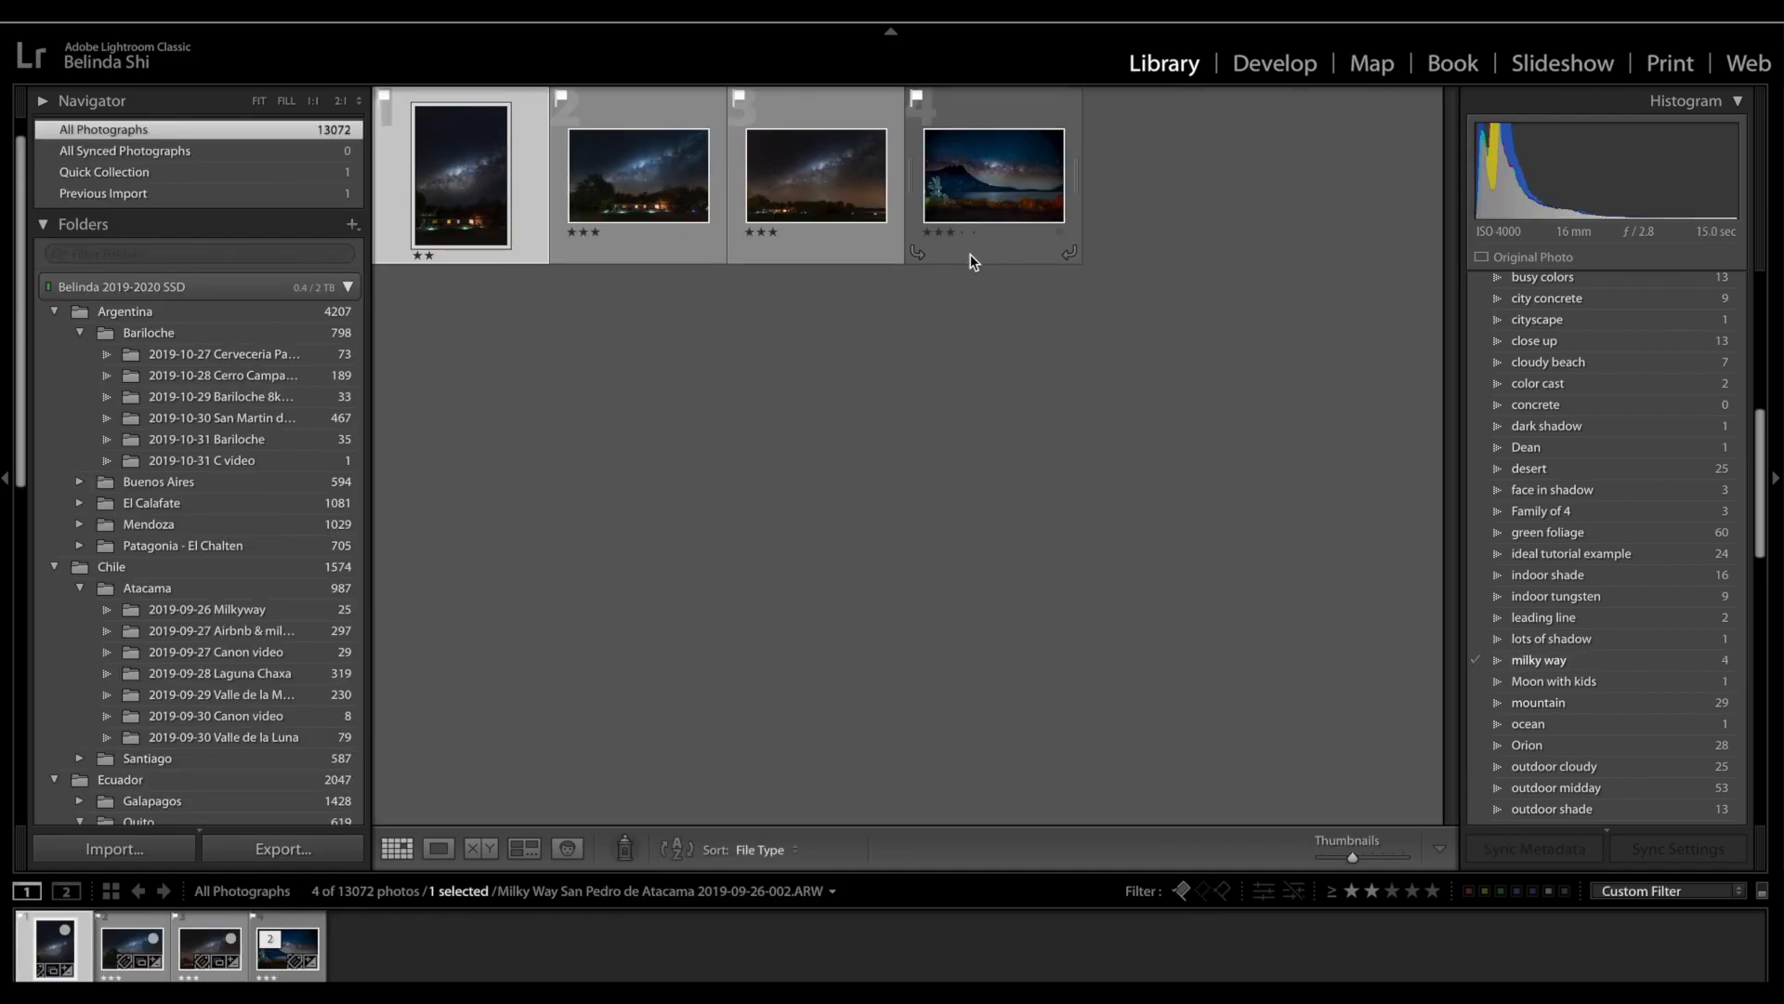
Step: Open the first milky way photo in Loupe view and step through to the Nahuel Huapi National Park shot
double_click(454, 187)
key(Right)
key(Right)
key(Right)
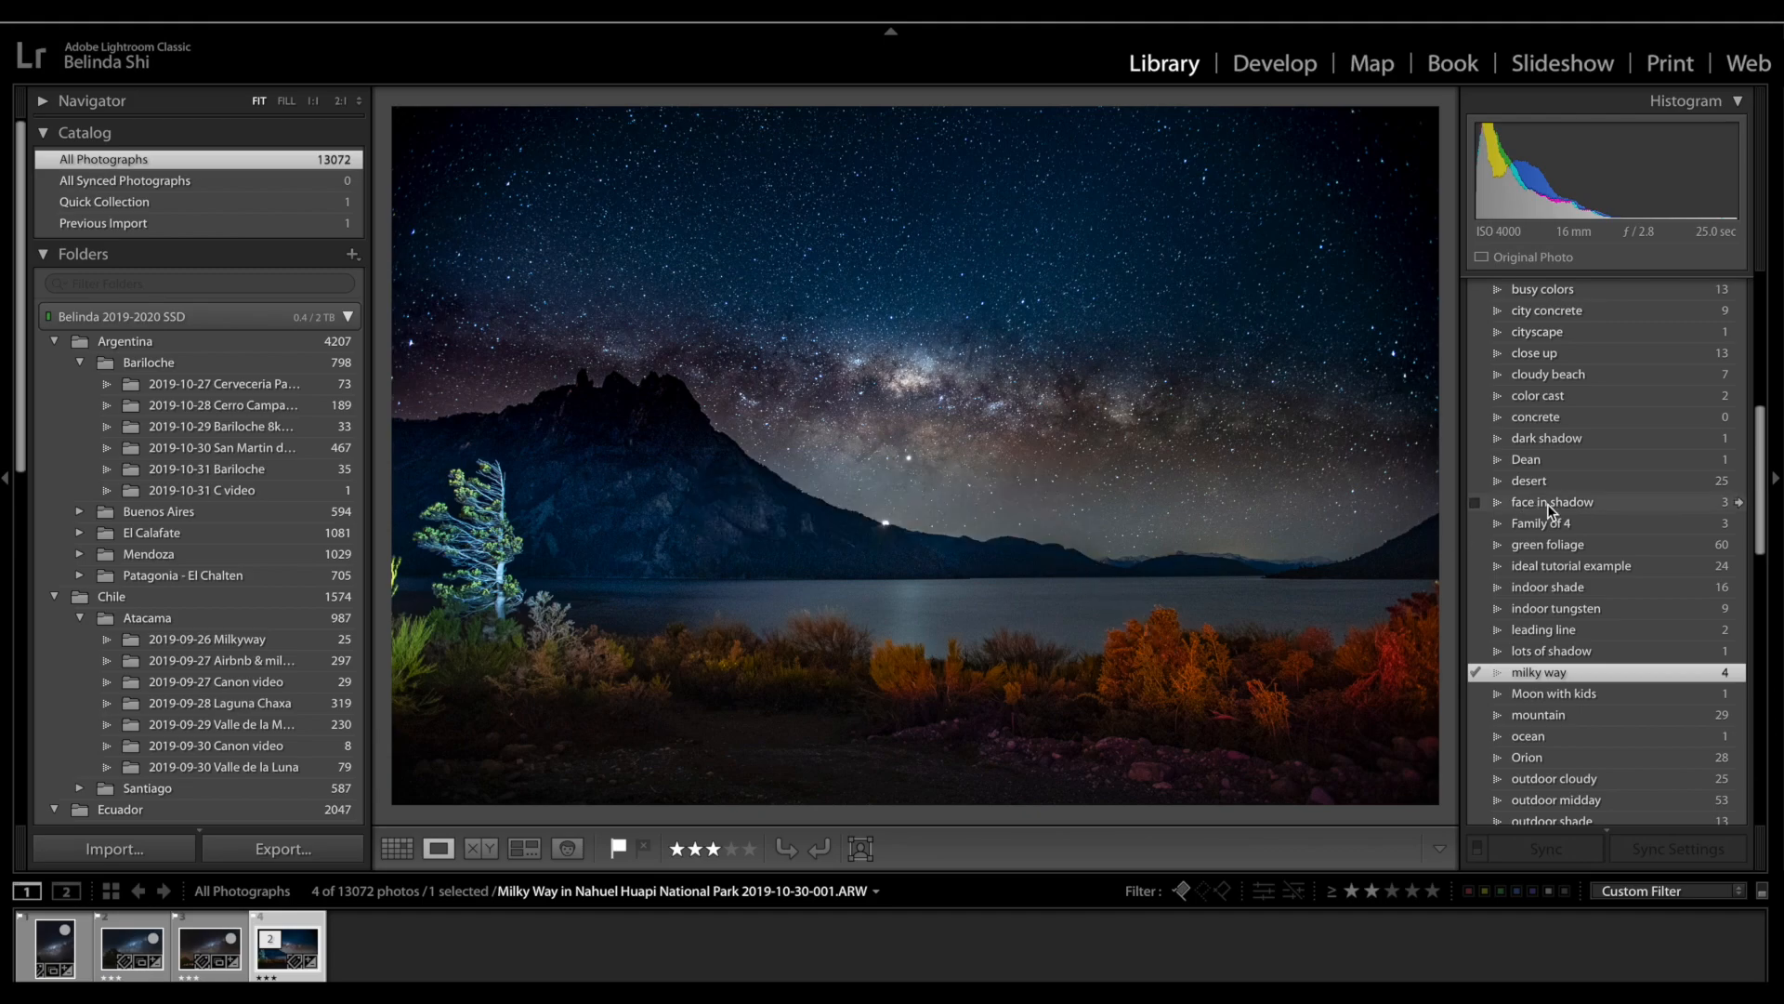
scroll(1547, 504, up, 6)
scroll(1548, 504, down, 5)
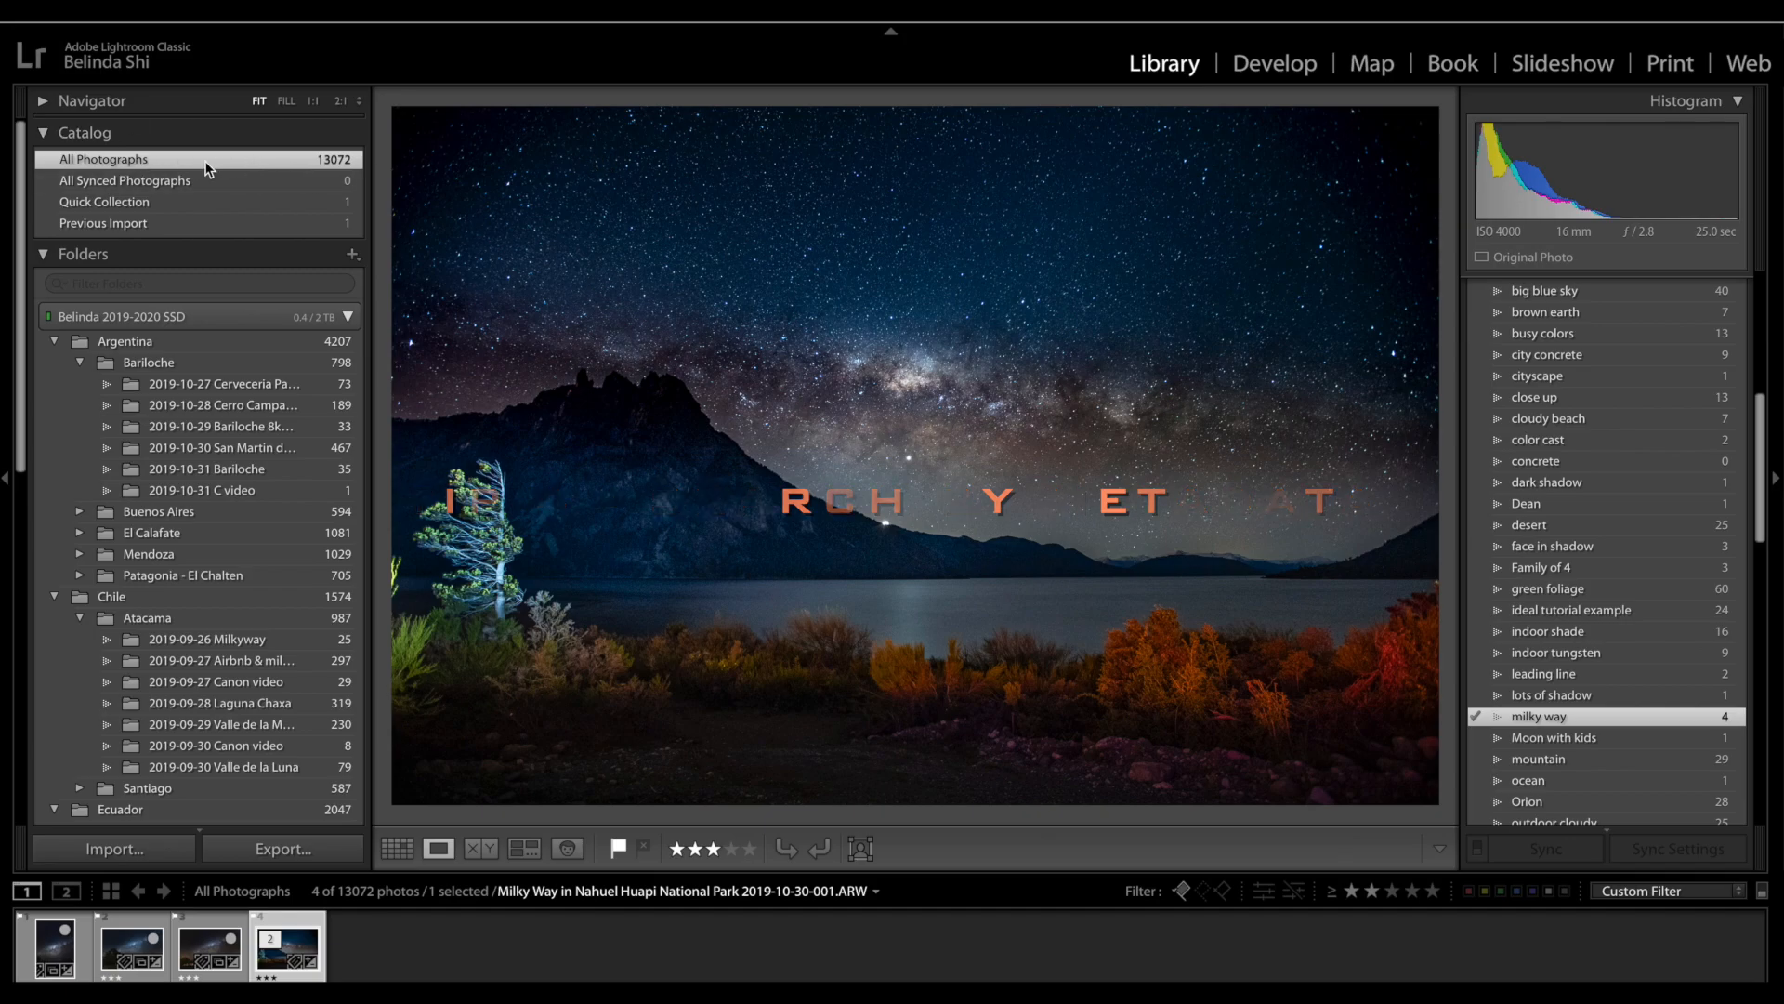
Step: Return to the grid, show the Library Filter's Metadata columns and reset the Keyword filter to All
key(g)
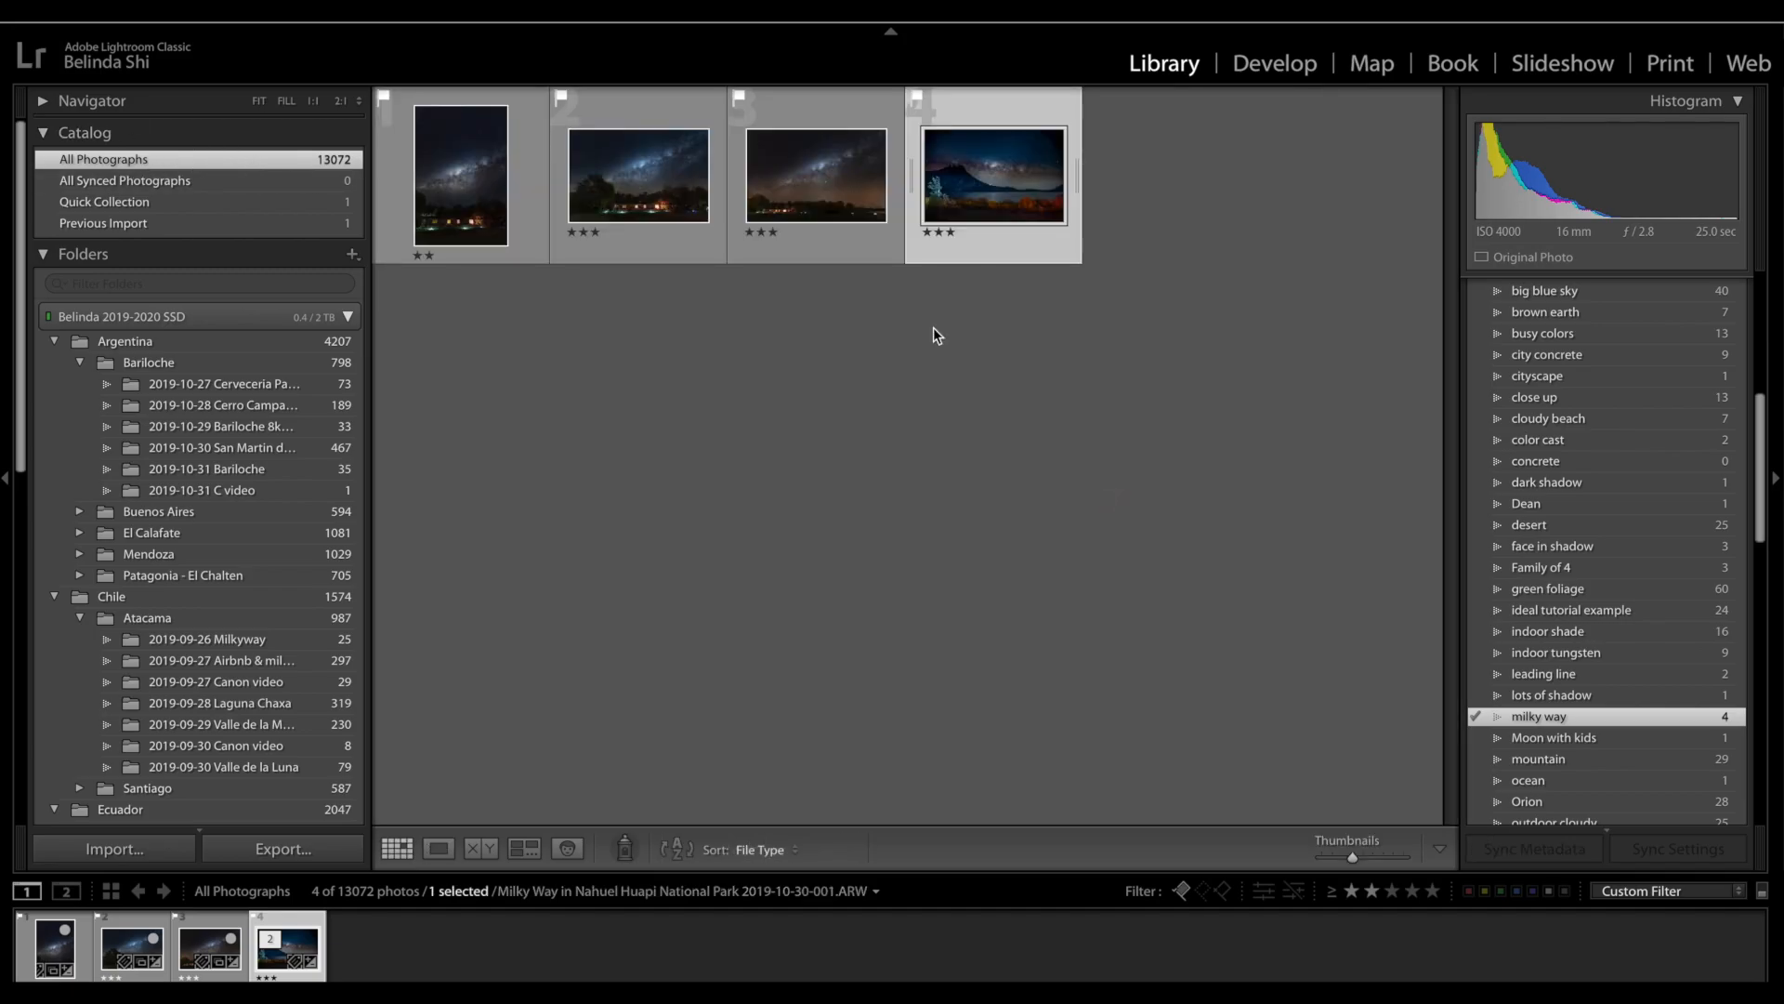
key(backslash)
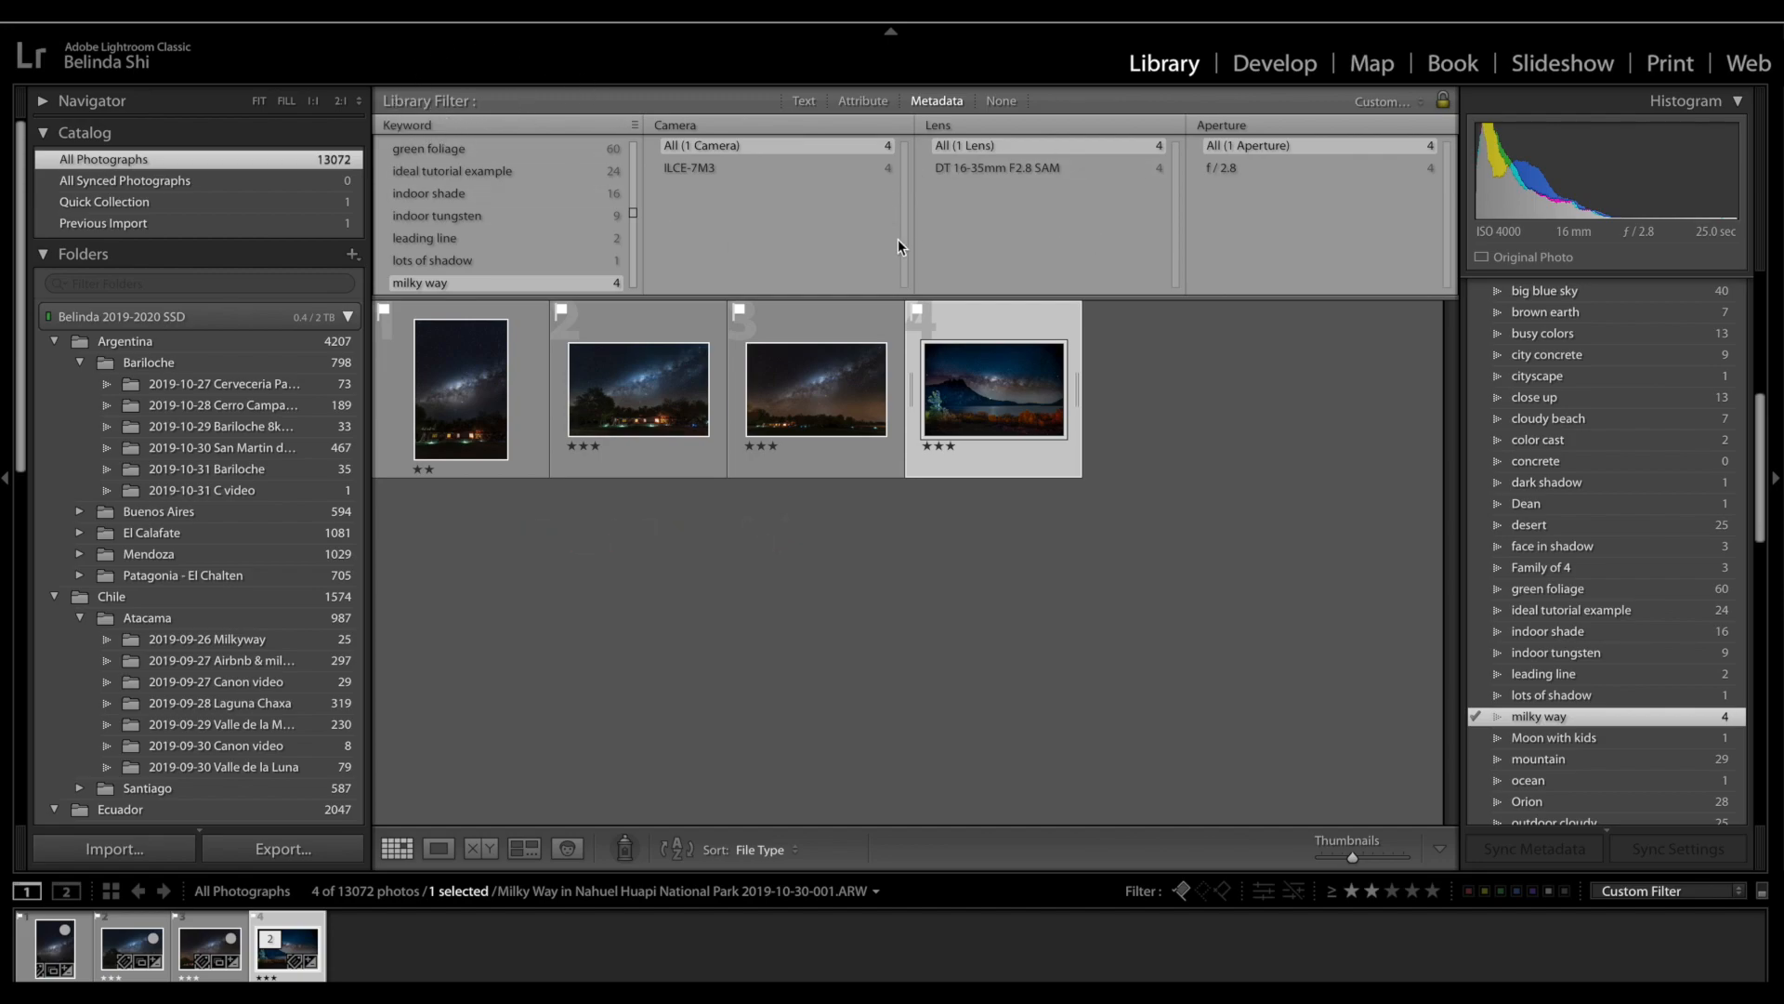
scroll(494, 160, up, 10)
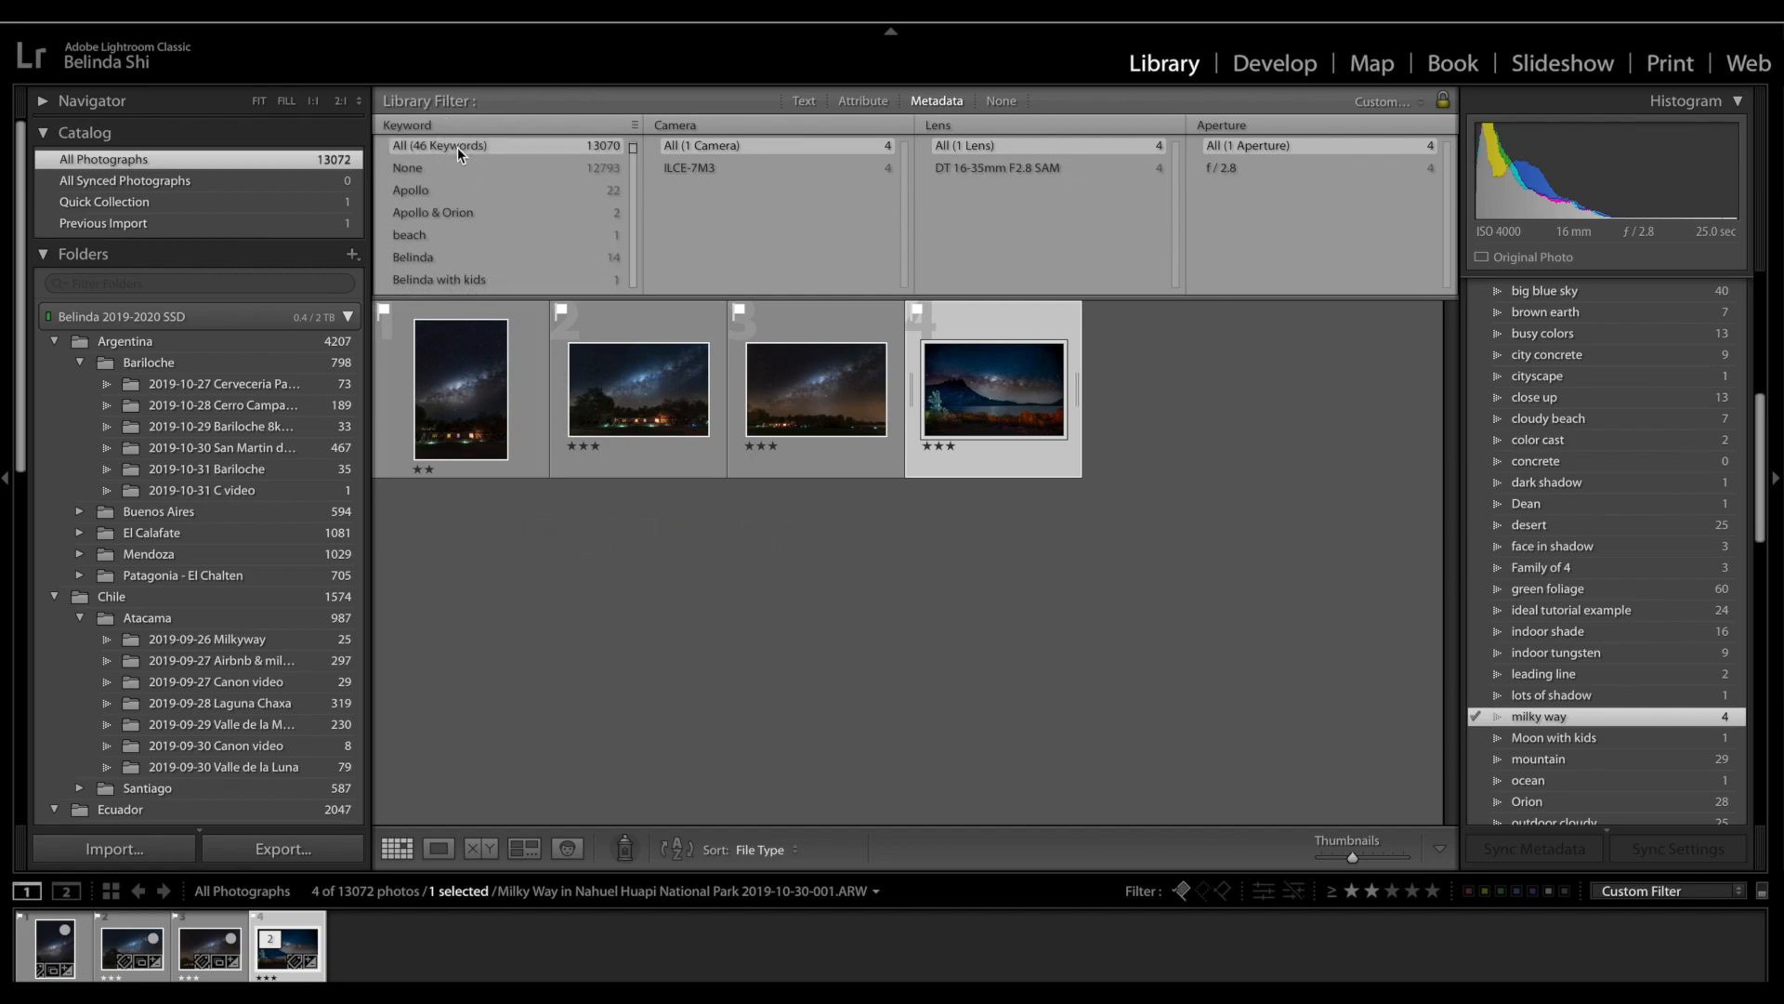
click(458, 145)
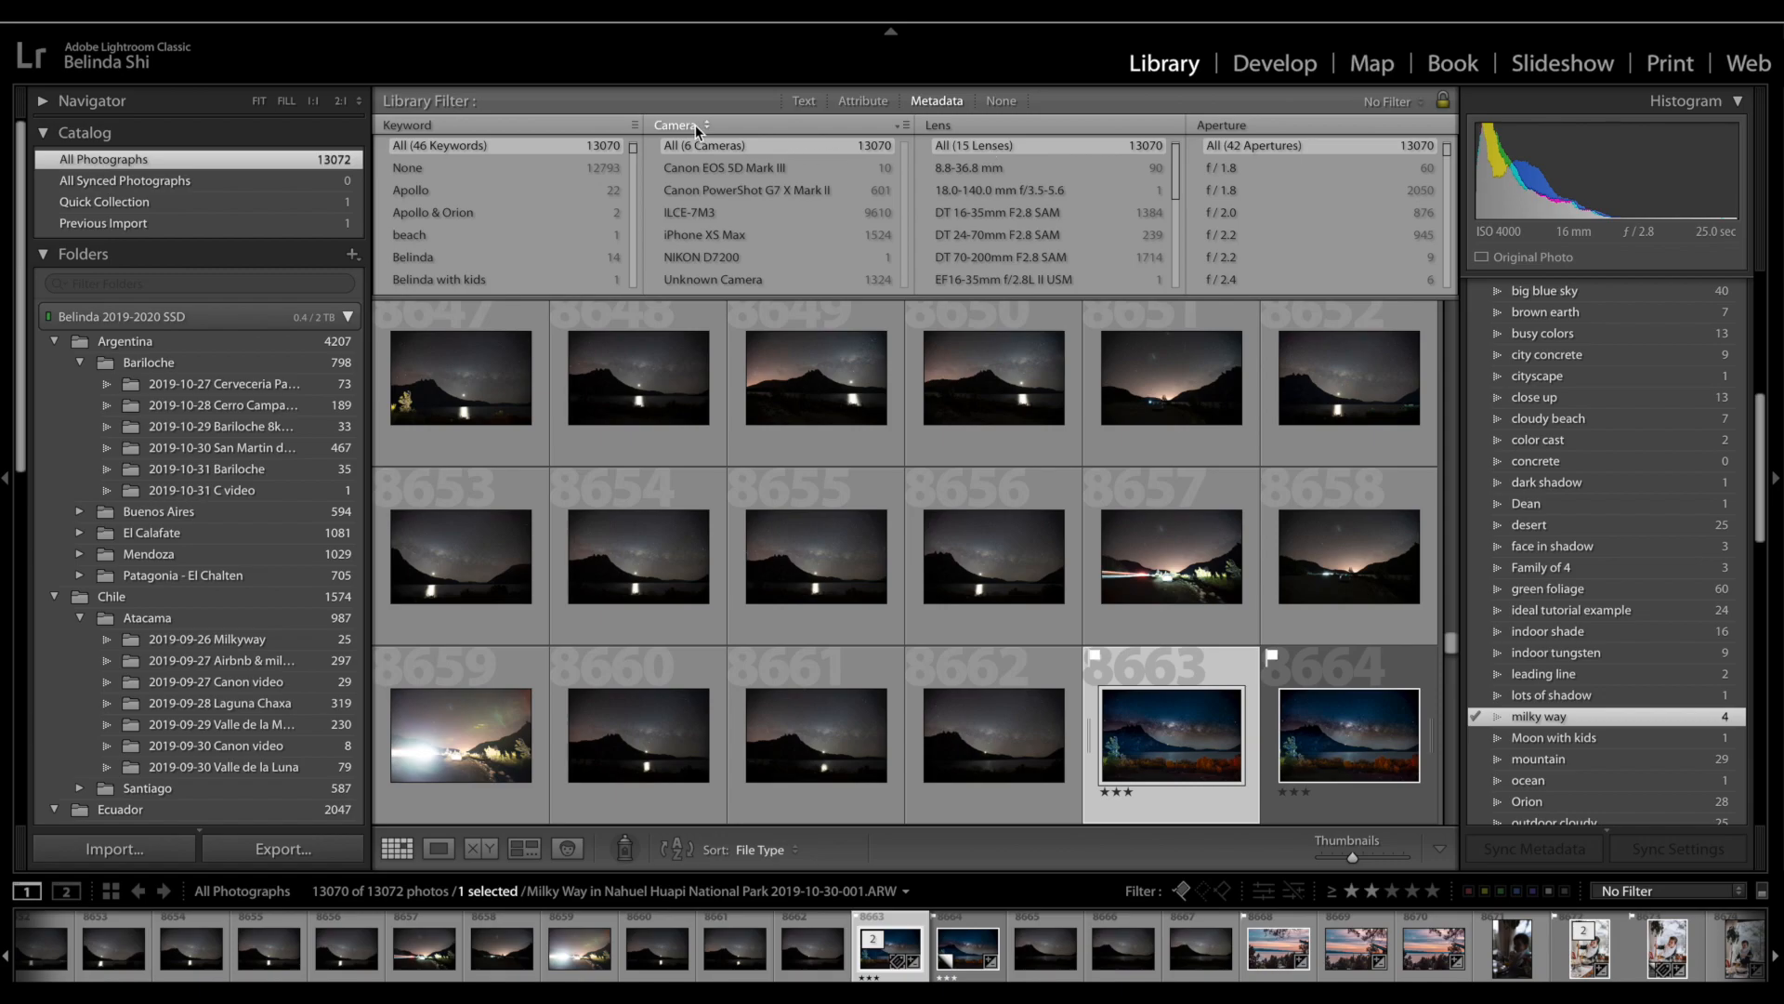
Step: Filter the catalog to photos taken with the ILCE-7M3 camera and browse them in the grid
click(708, 216)
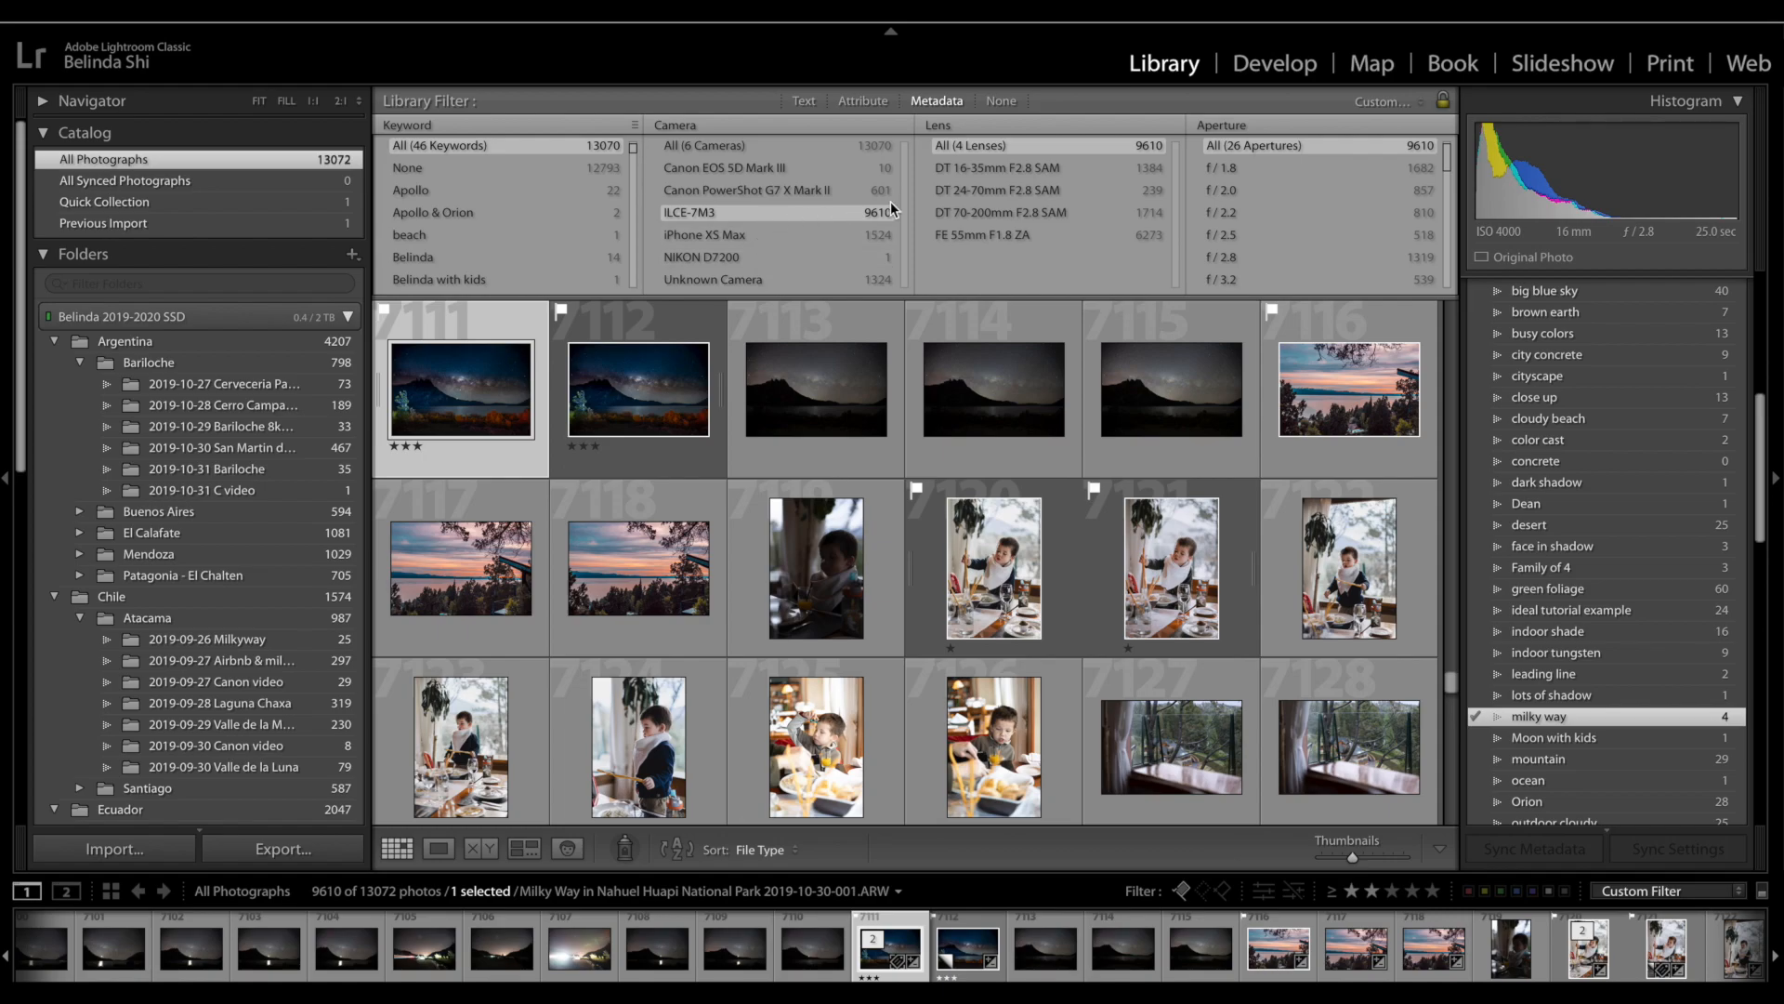
scroll(879, 634, down, 10)
scroll(878, 634, up, 10)
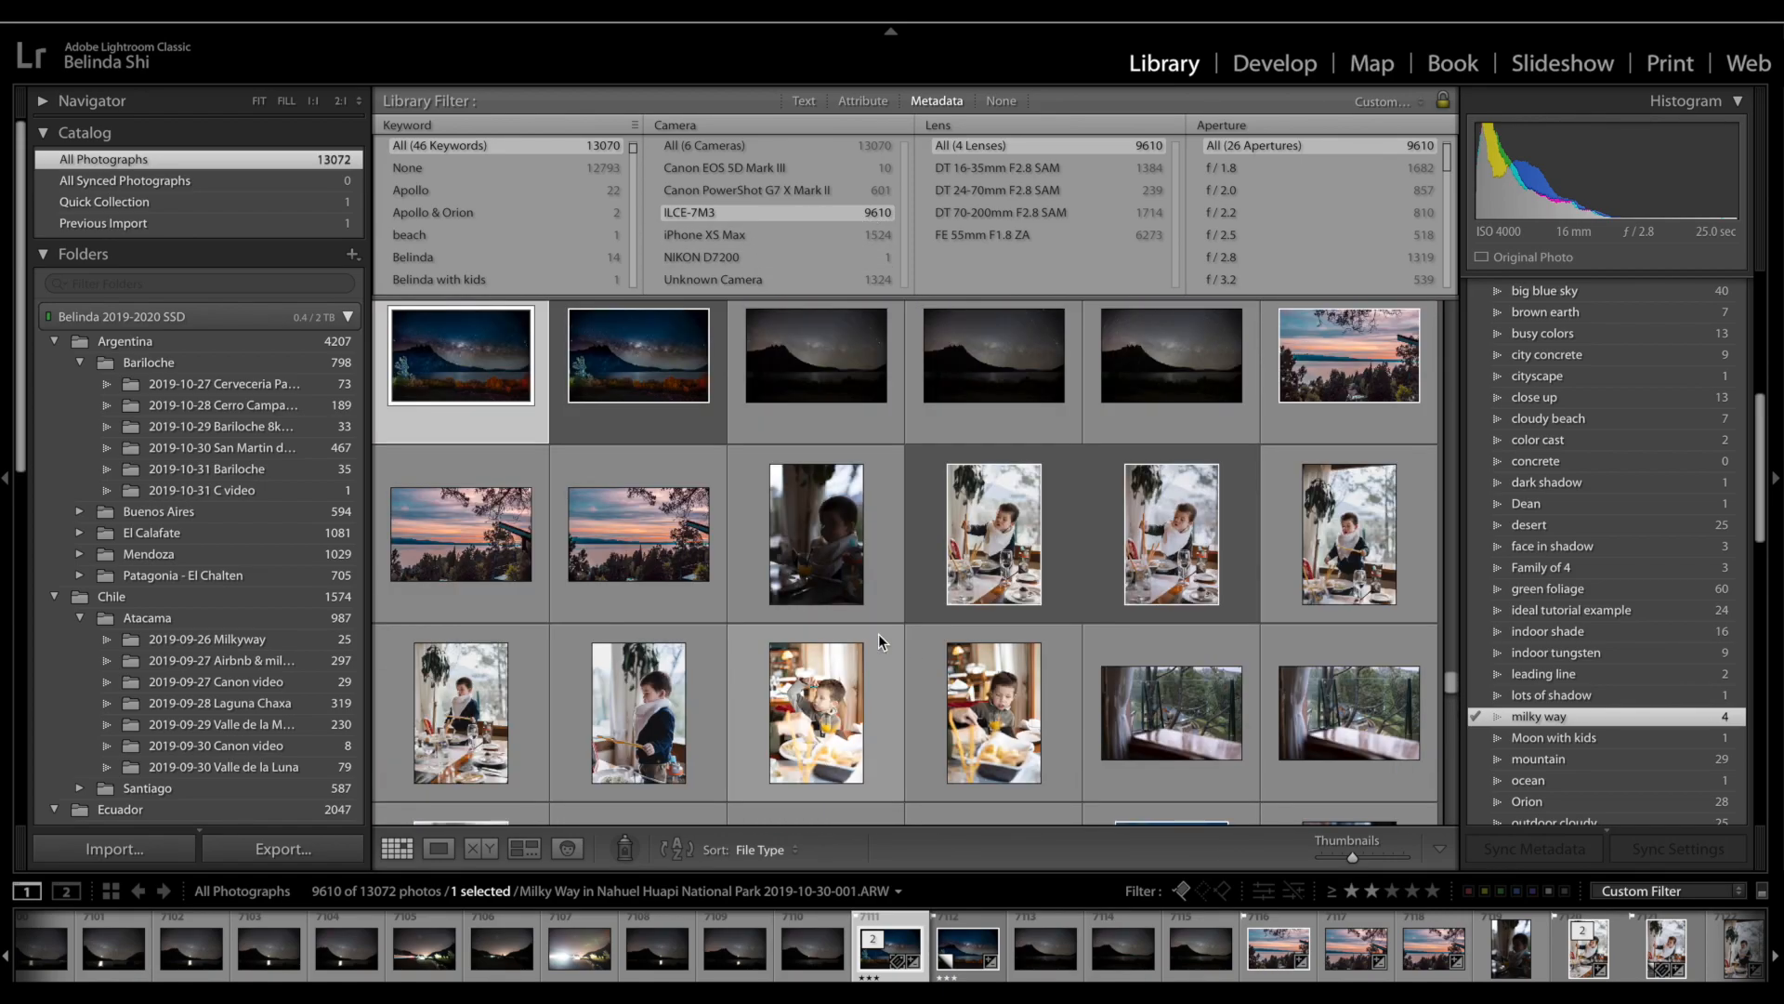
scroll(878, 634, up, 10)
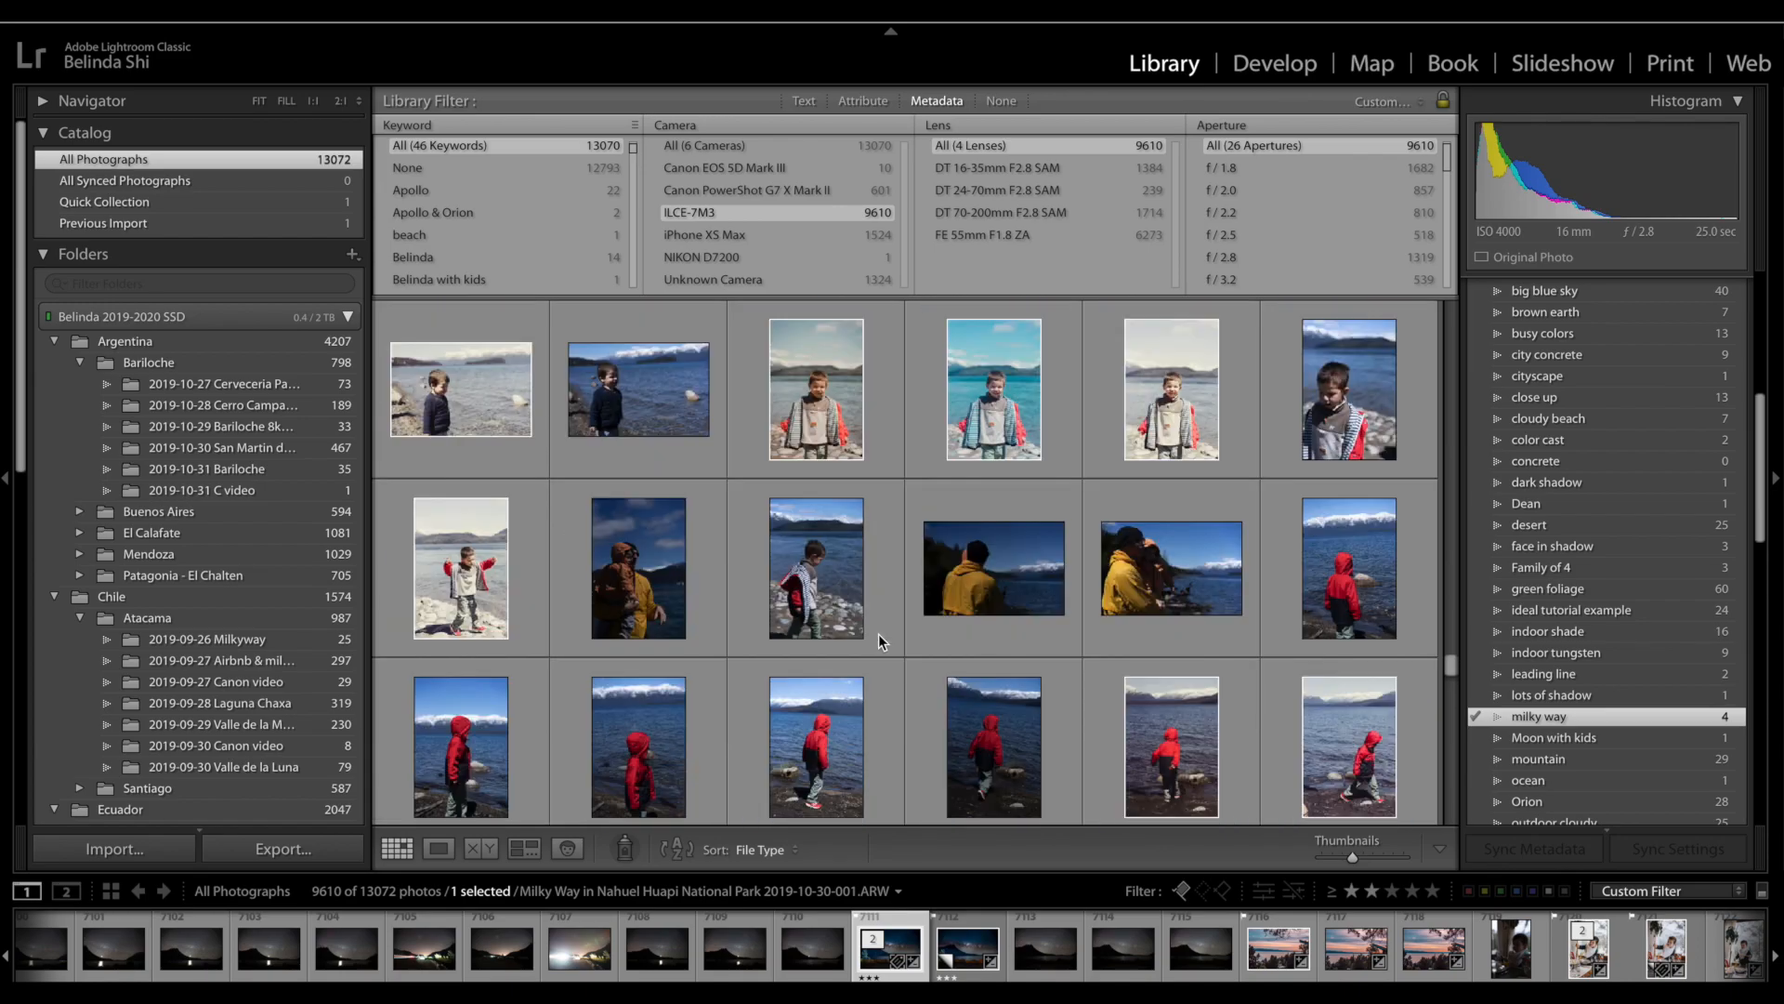
scroll(878, 634, up, 5)
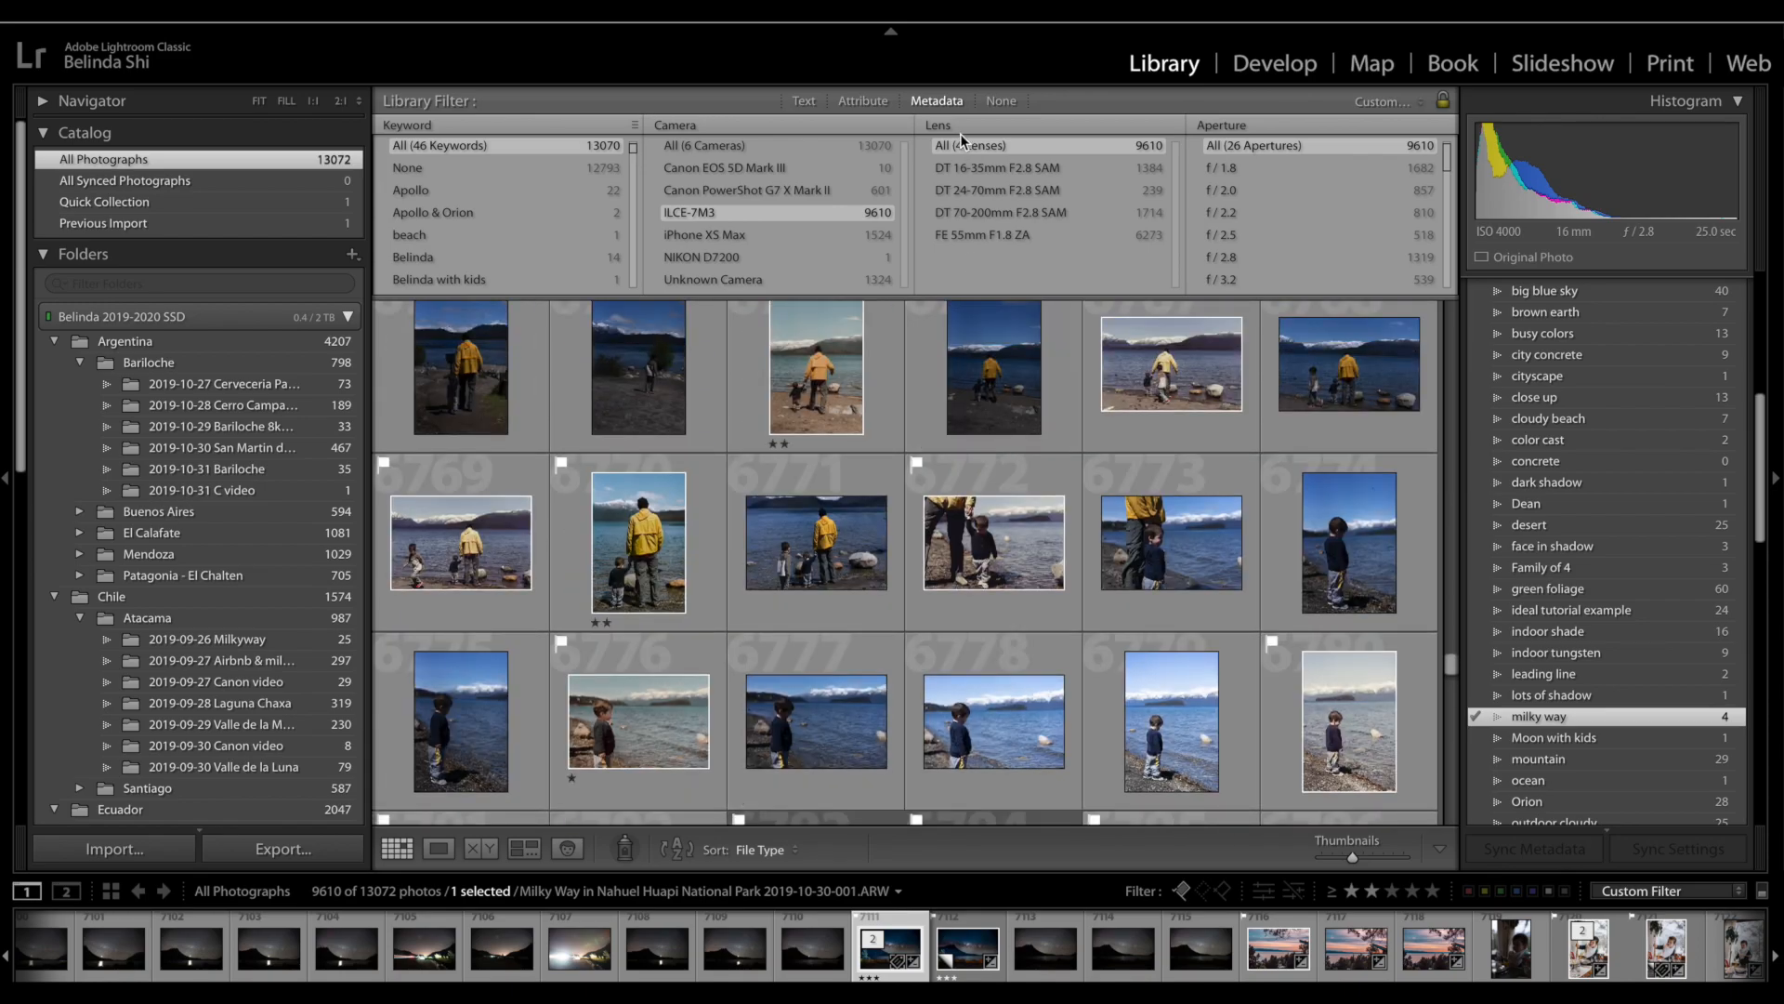
Step: Narrow the ILCE-7M3 photos to the DT 16-35mm F2.8 SAM lens and browse the matches
click(988, 165)
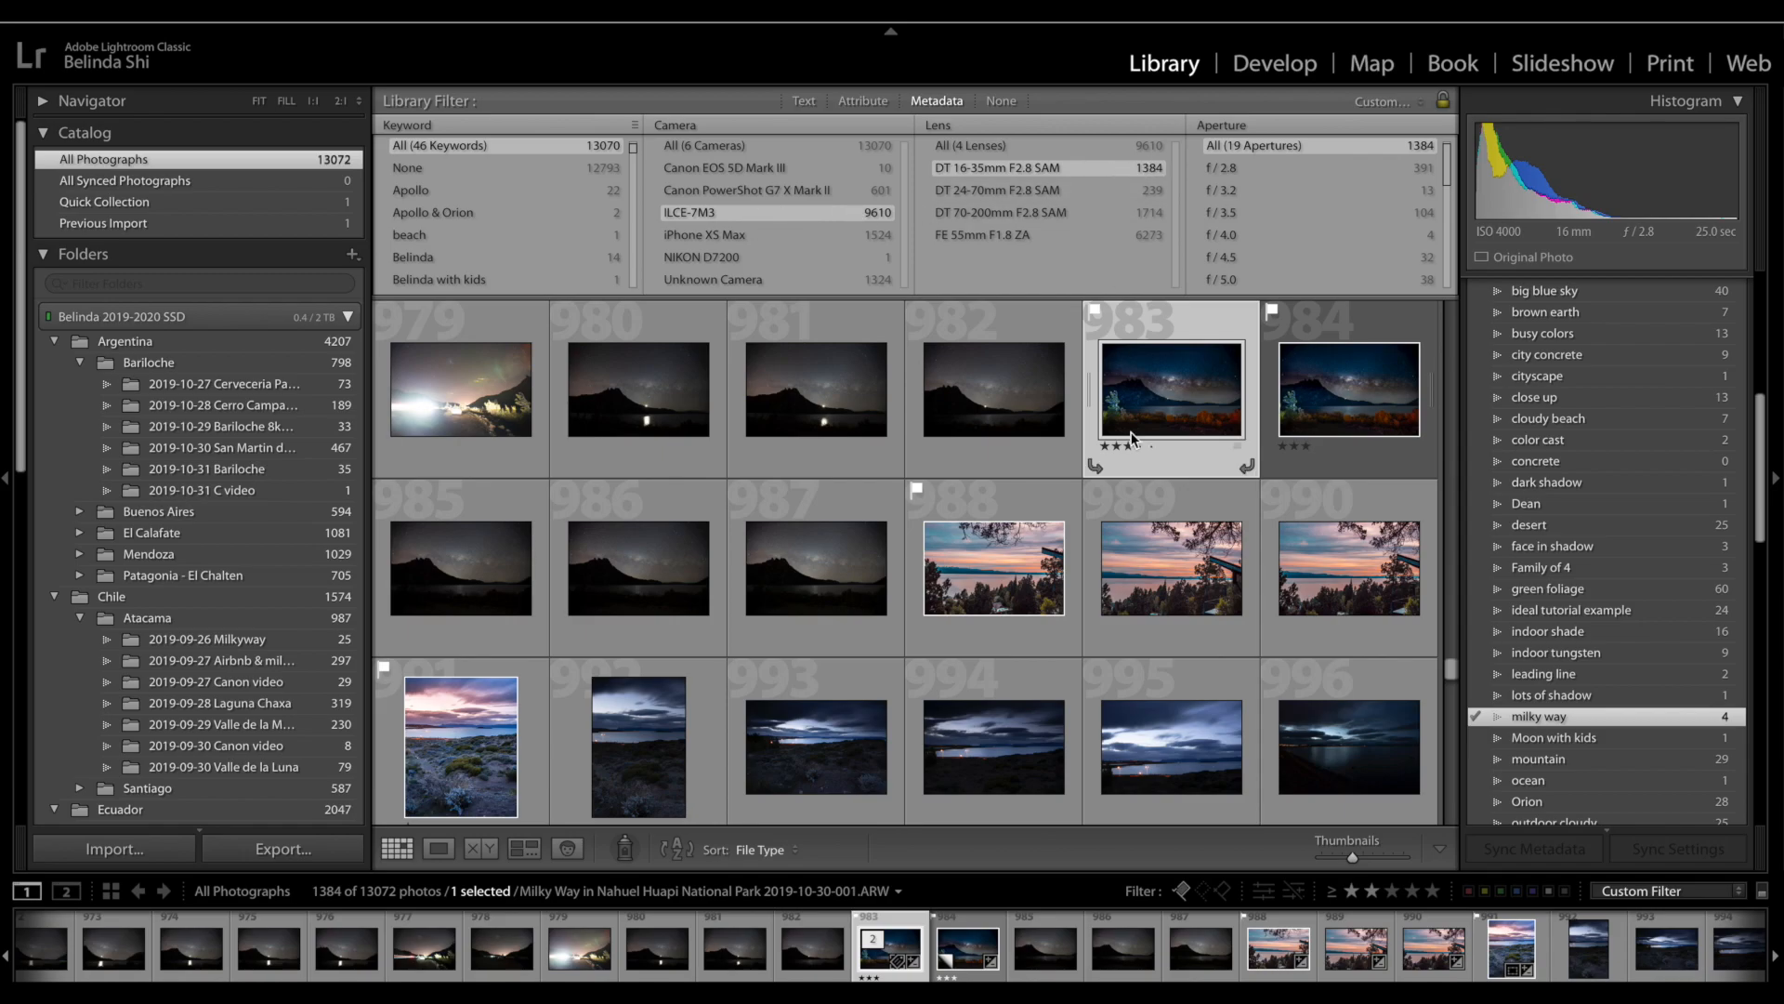
scroll(1149, 518, down, 10)
scroll(1148, 517, up, 5)
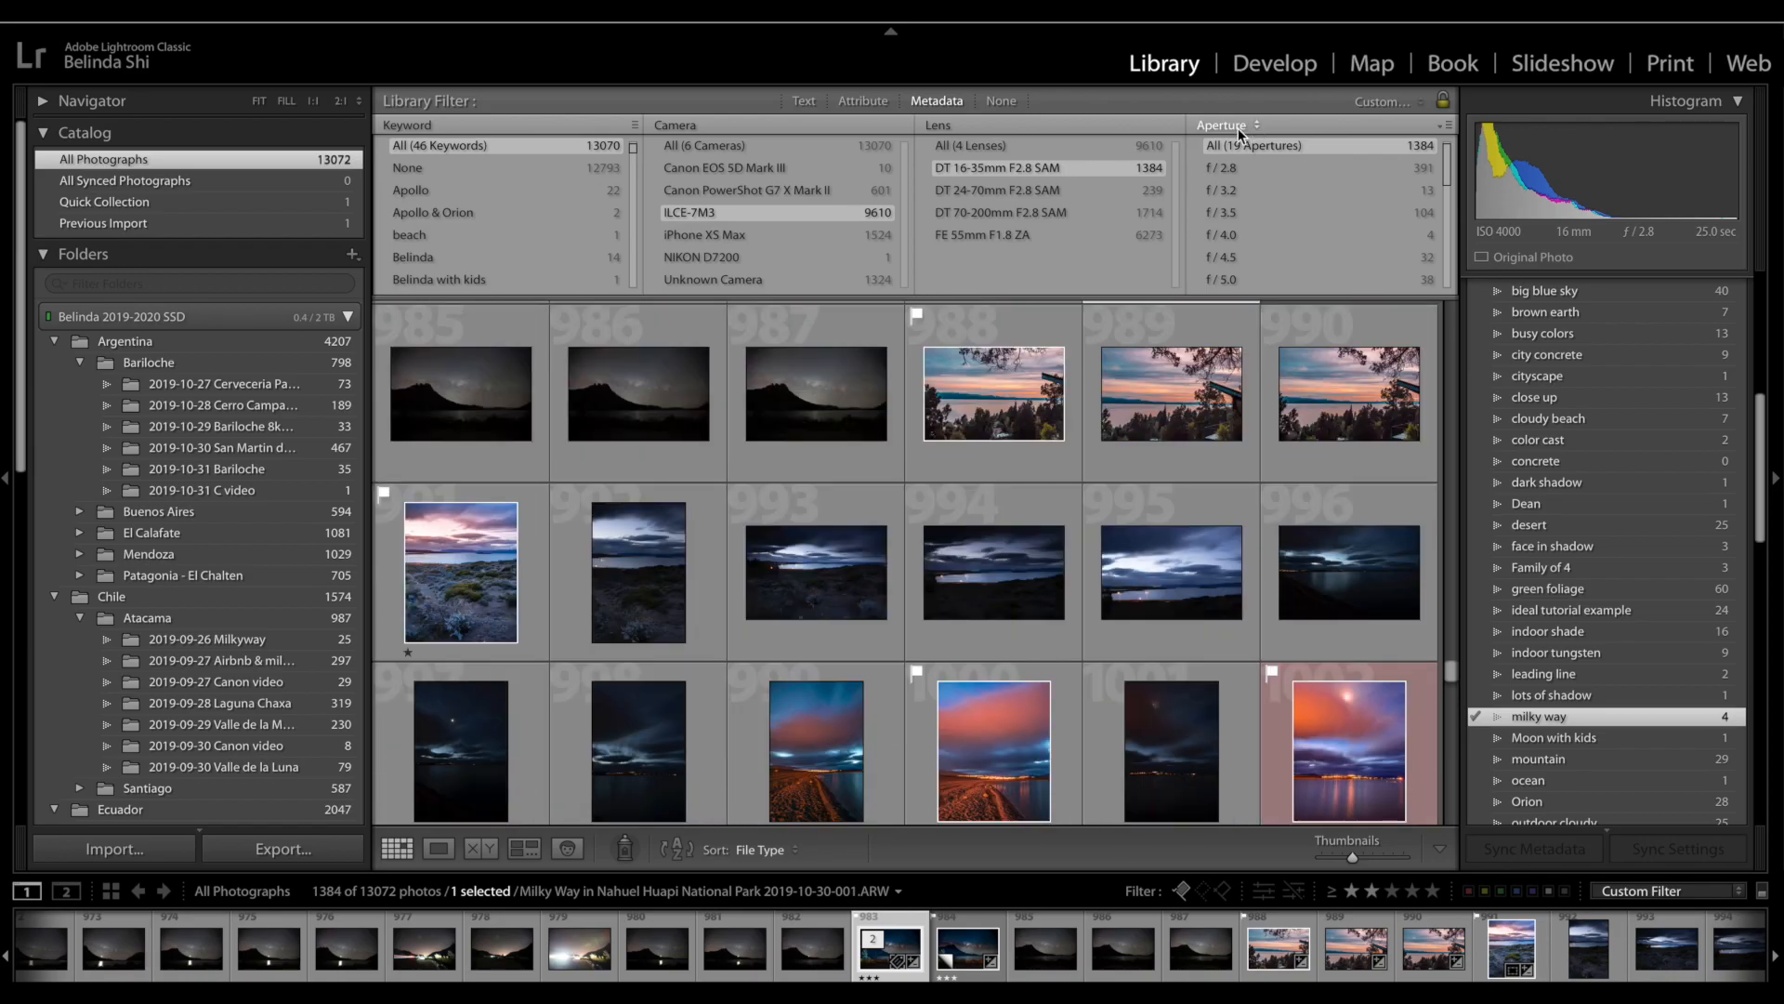
Step: Change the Aperture filter column to Shutter Speed and filter by 239.0 sec, followed by 179.0 sec
click(1256, 127)
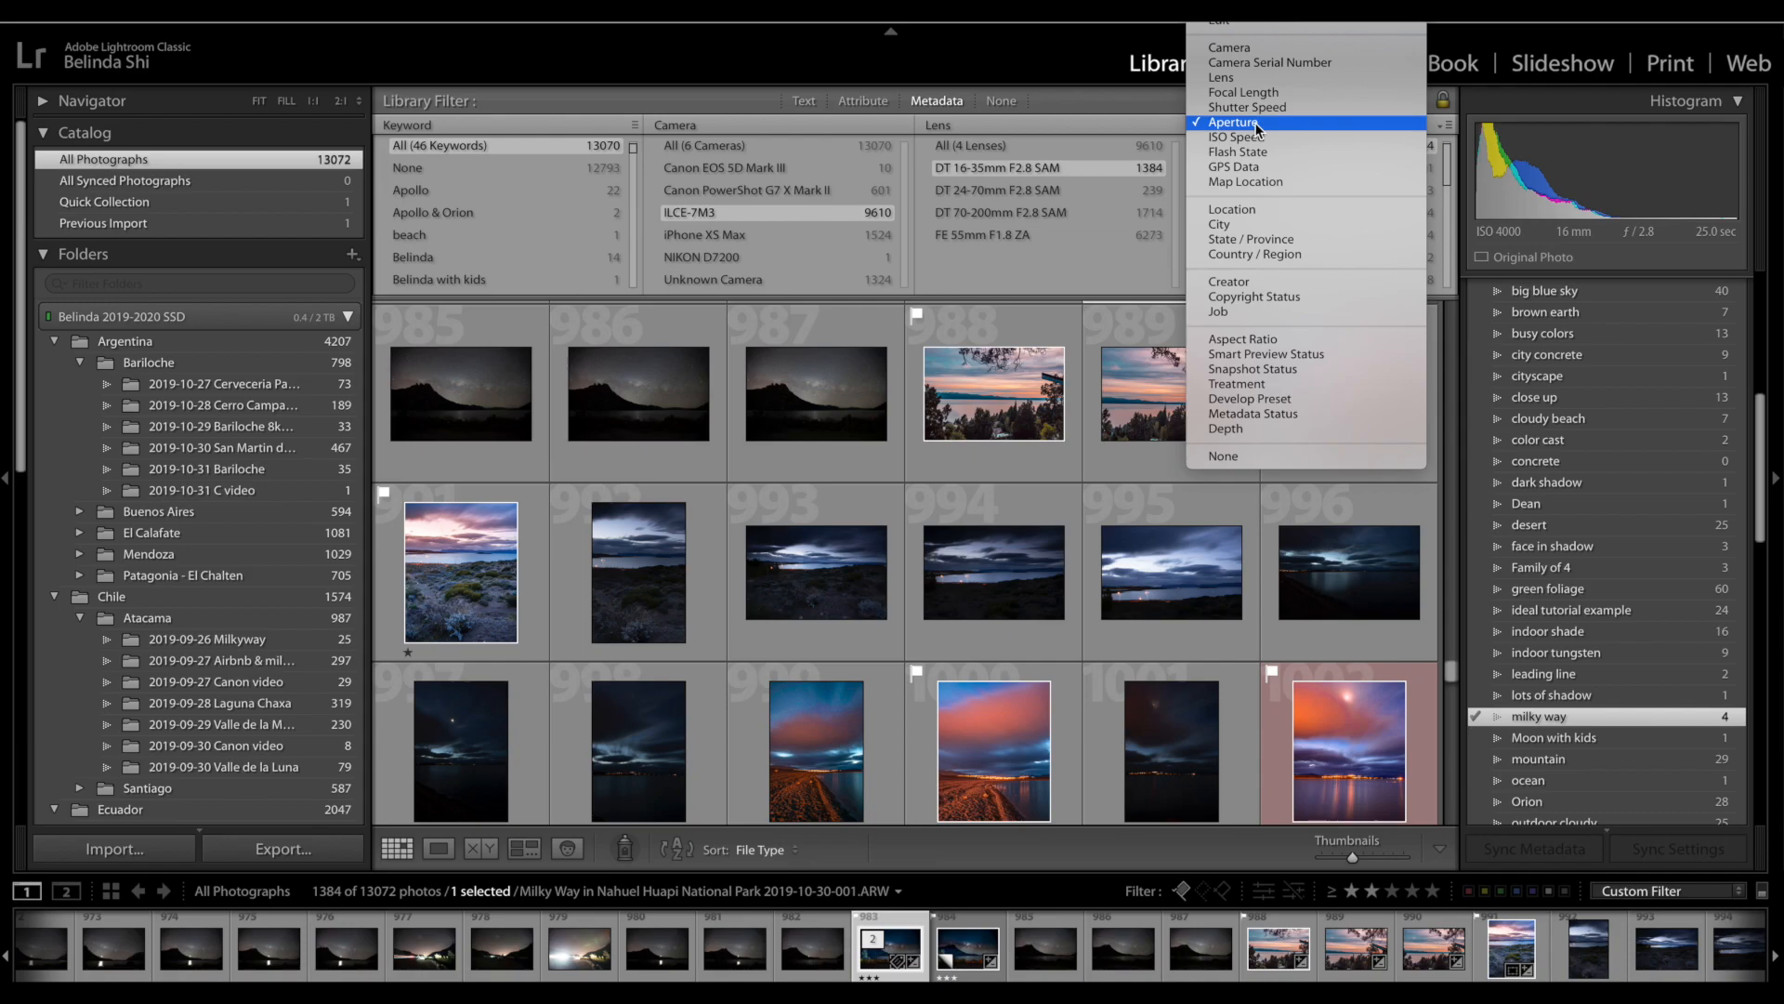
click(1256, 141)
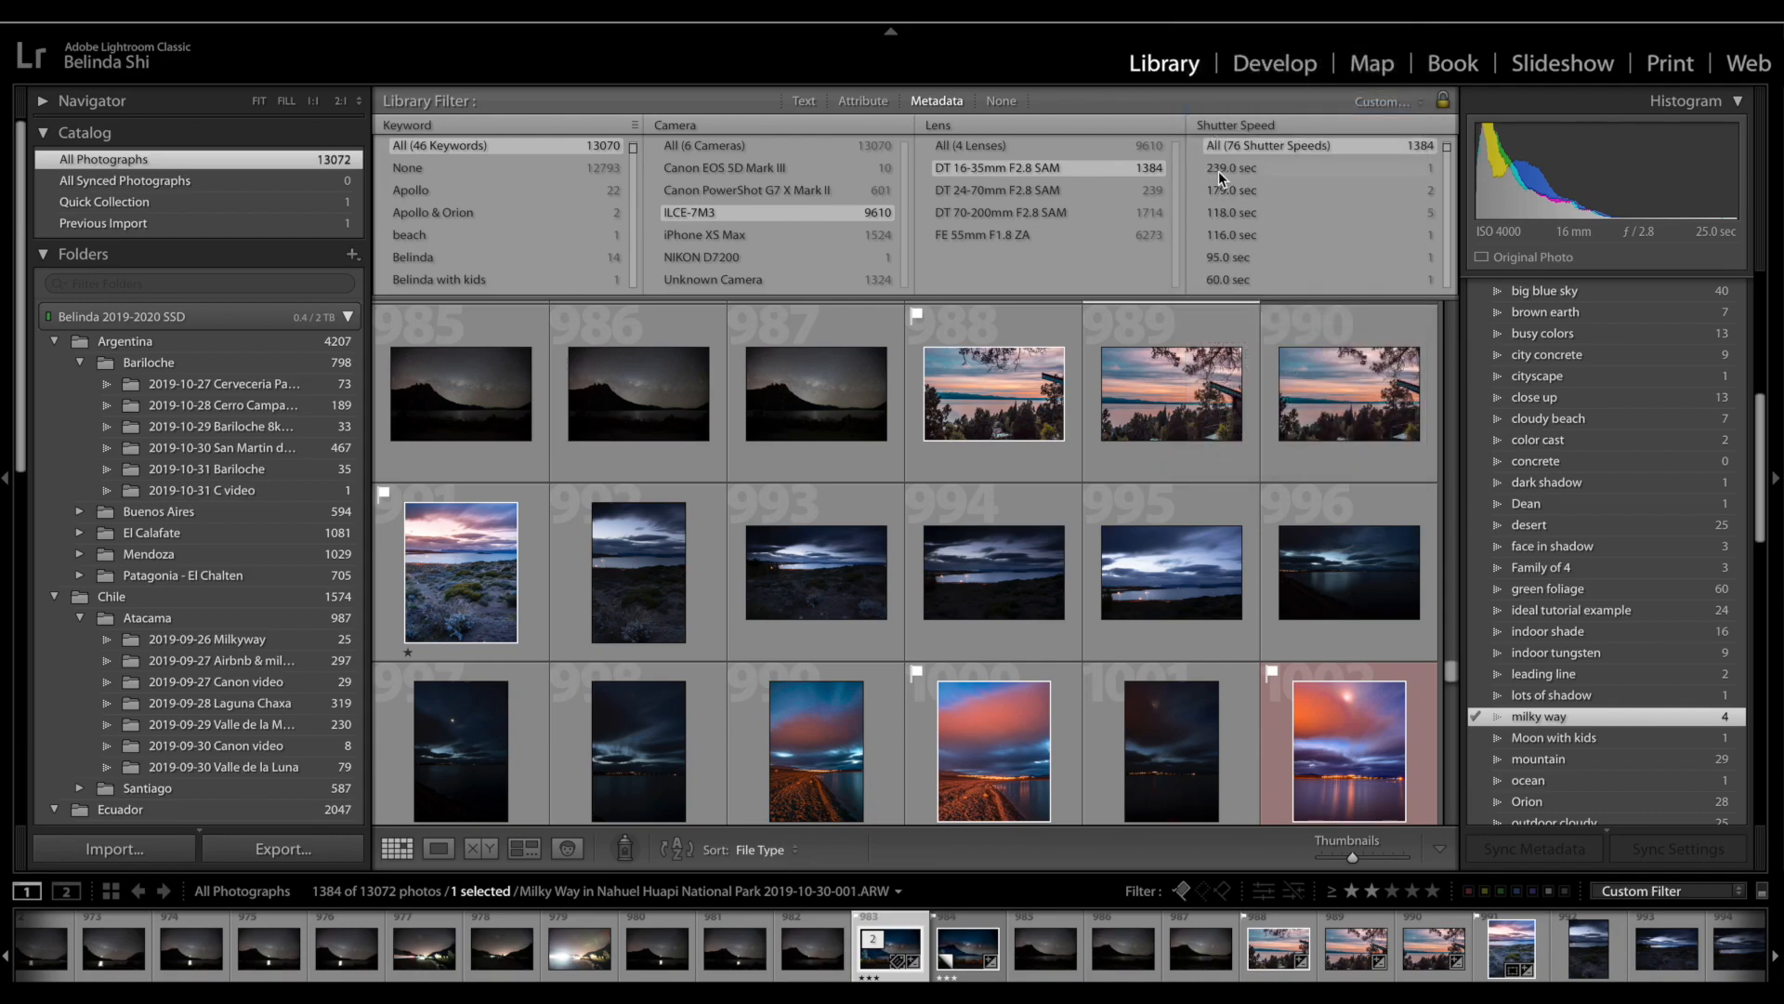
click(1231, 168)
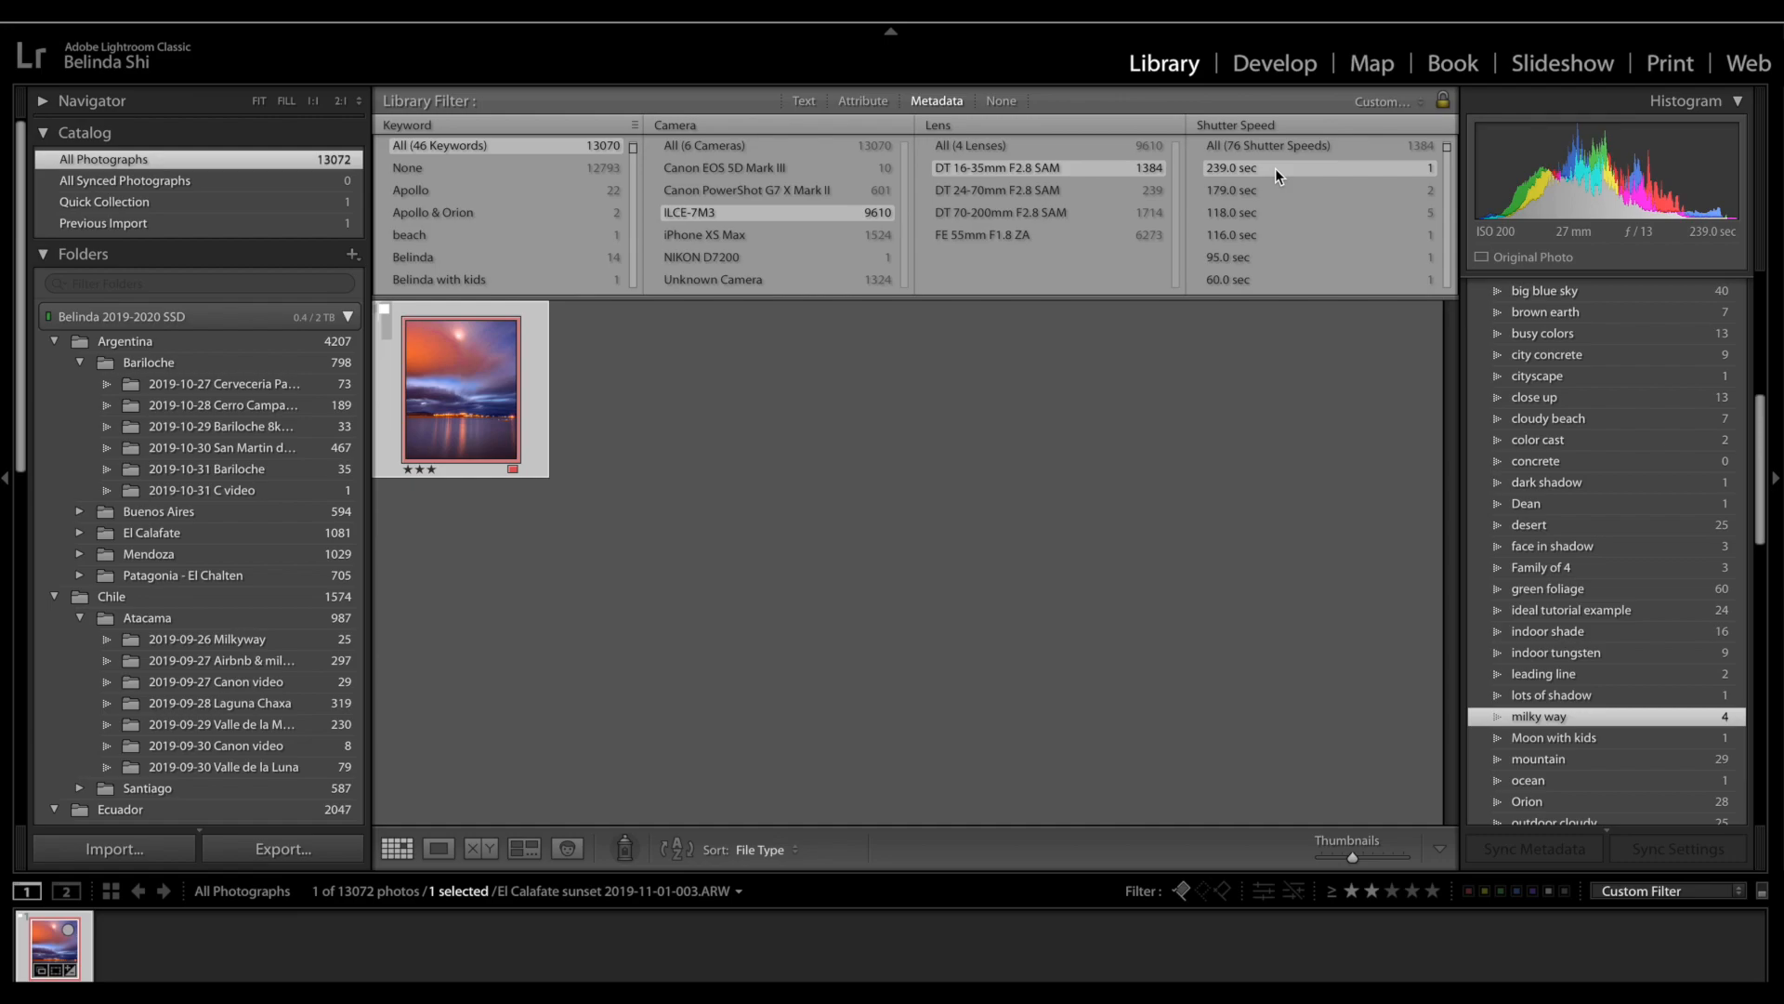
click(1275, 189)
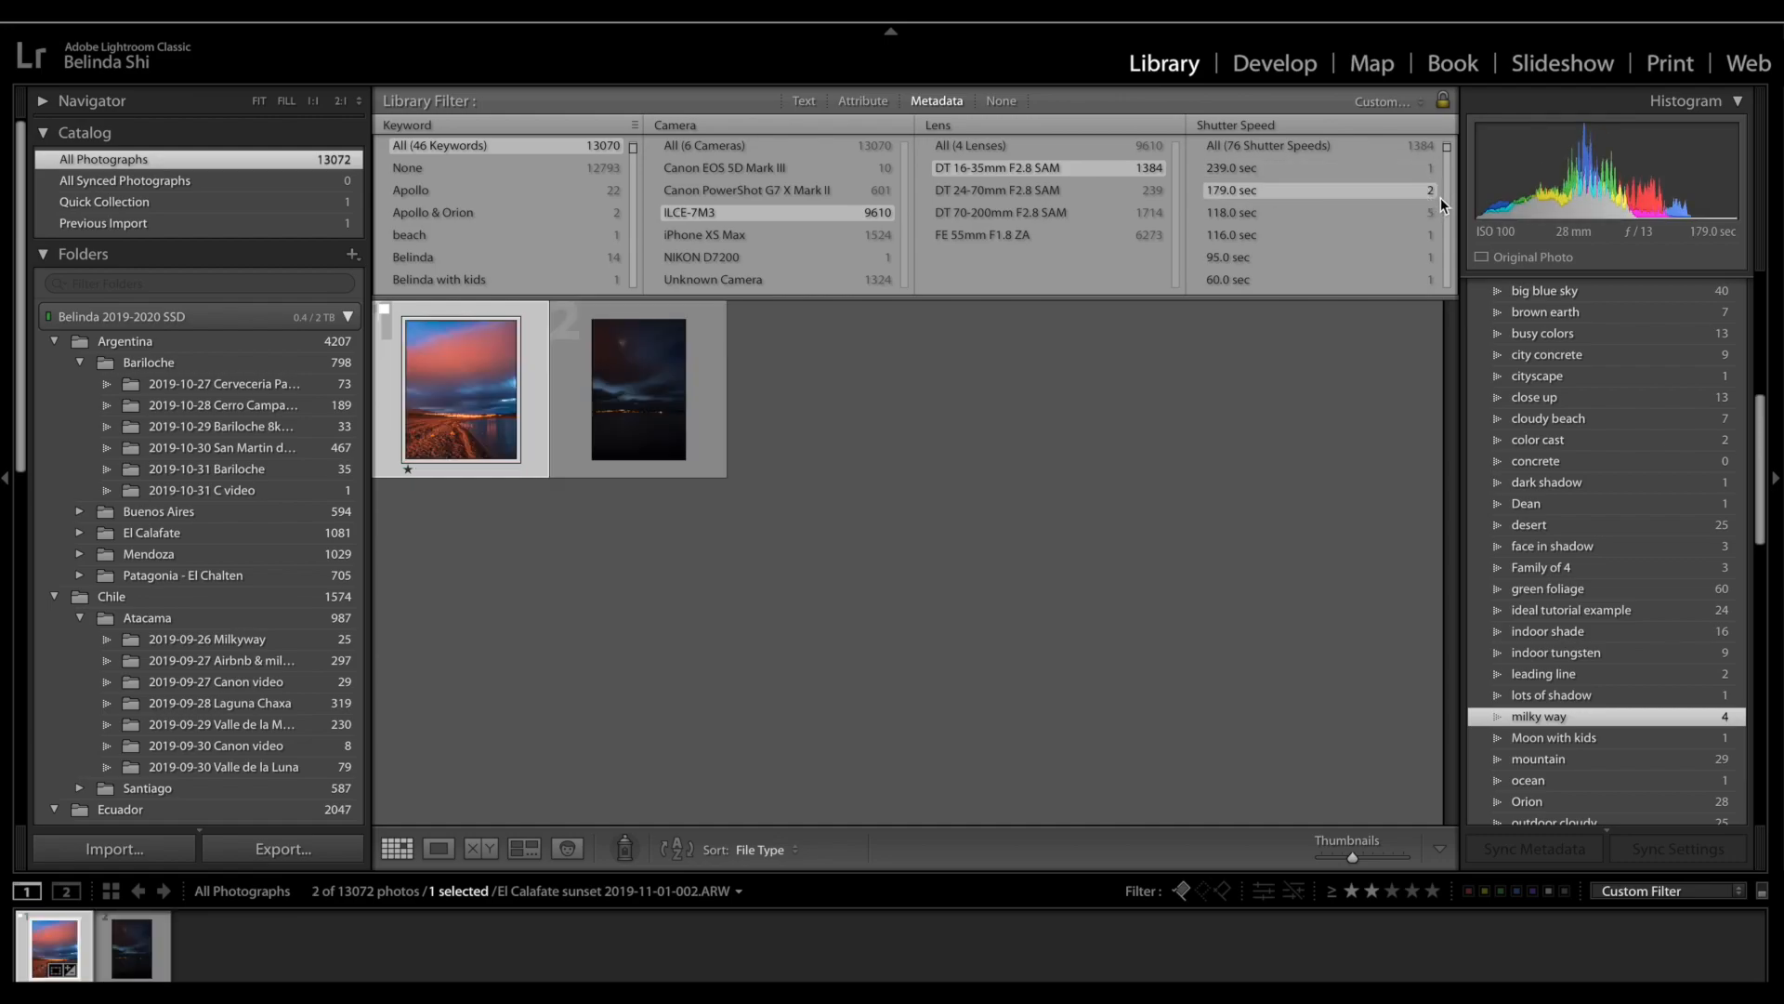
Step: Filter the photos by a 30.0 sec shutter speed and browse the matches in the grid
scroll(1266, 169, down, 5)
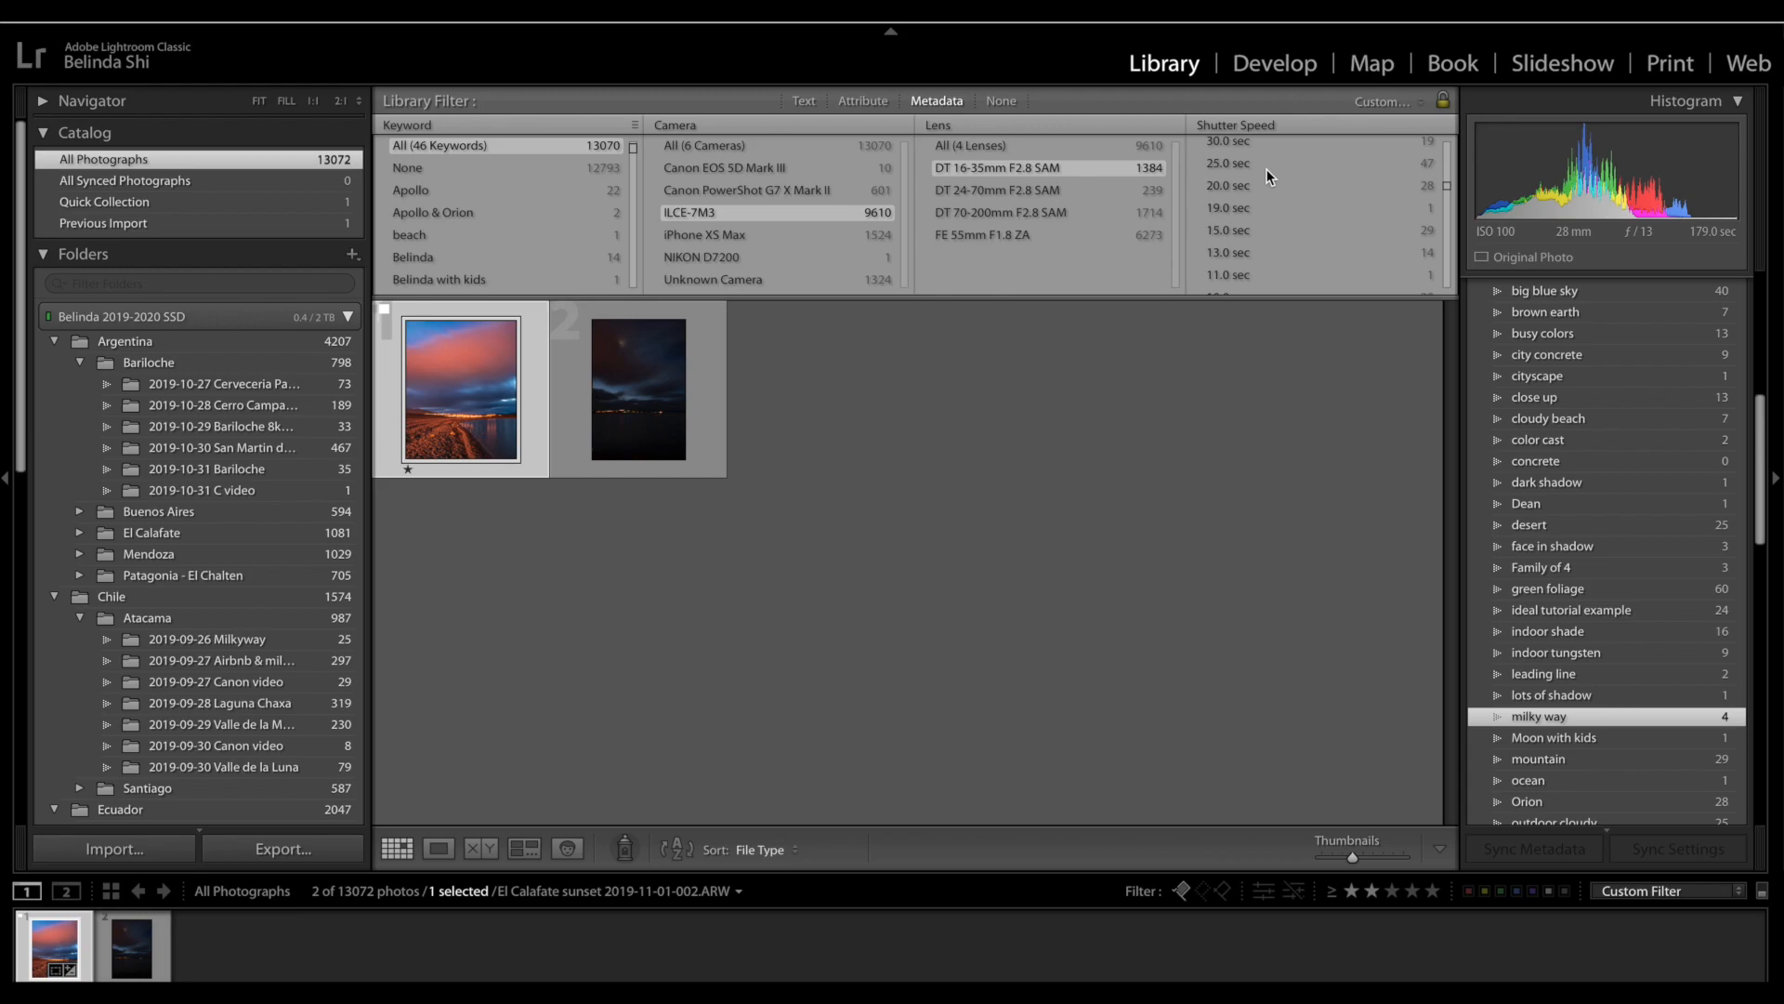
scroll(1266, 169, up, 3)
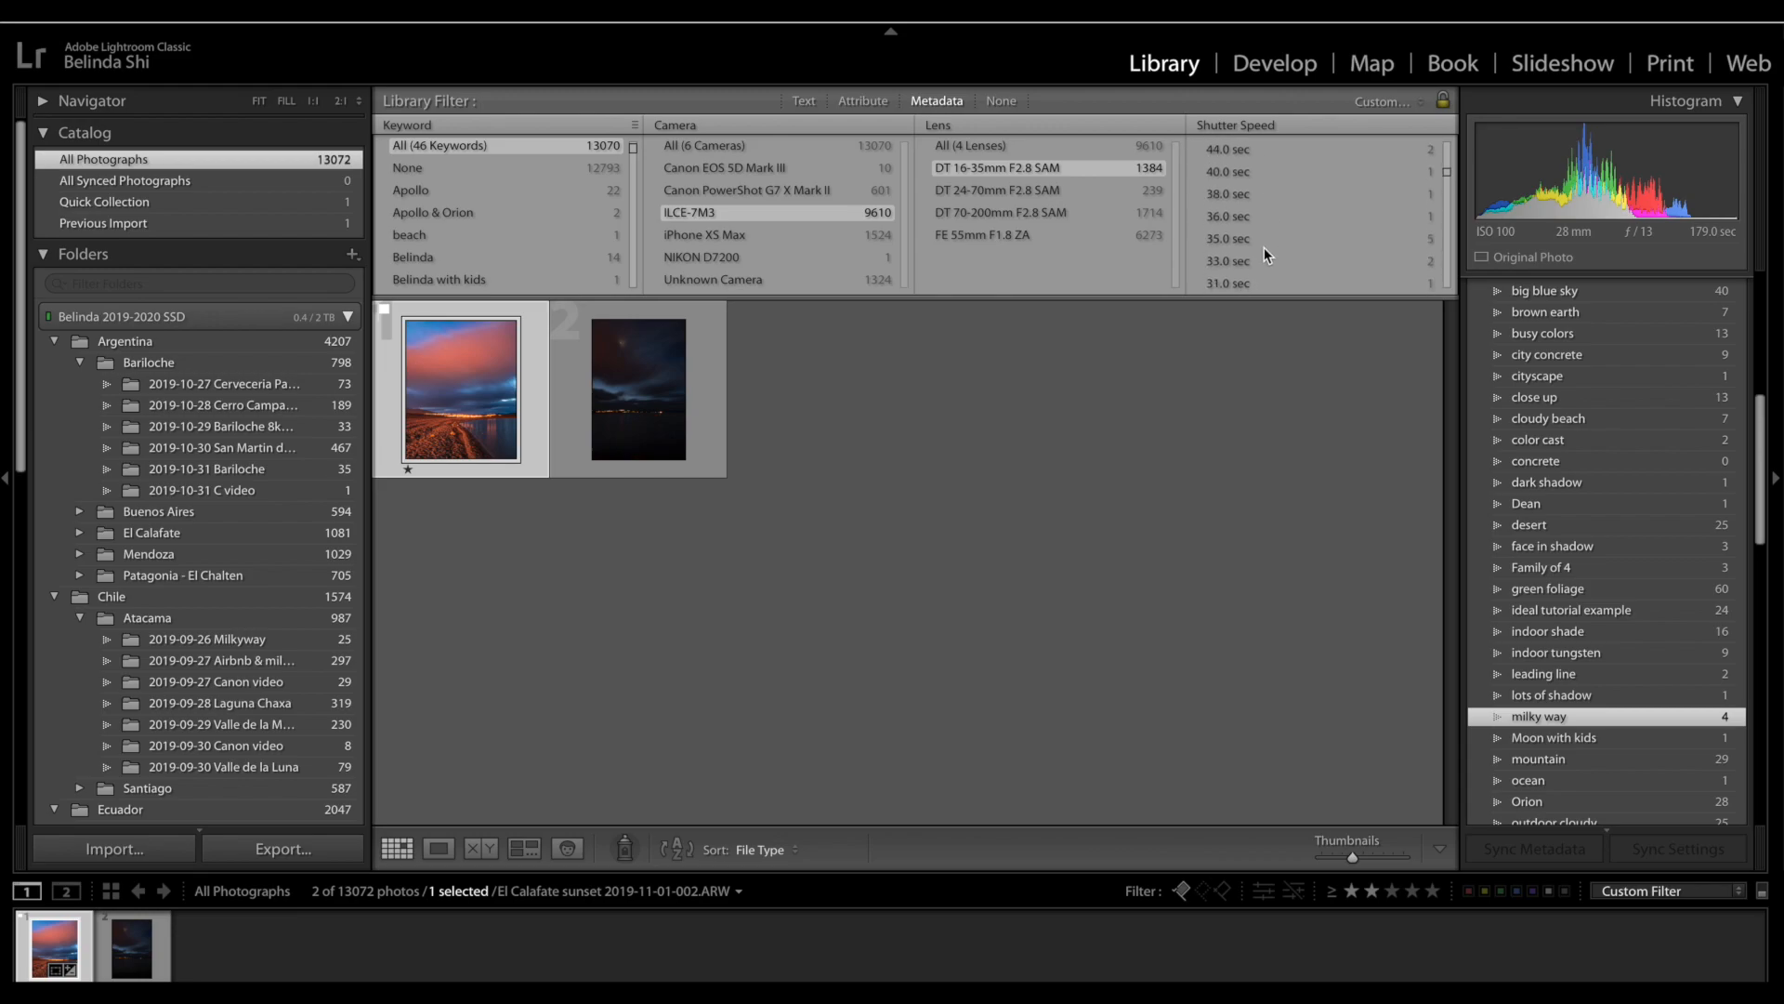
scroll(1264, 247, down, 2)
scroll(1275, 249, down, 1)
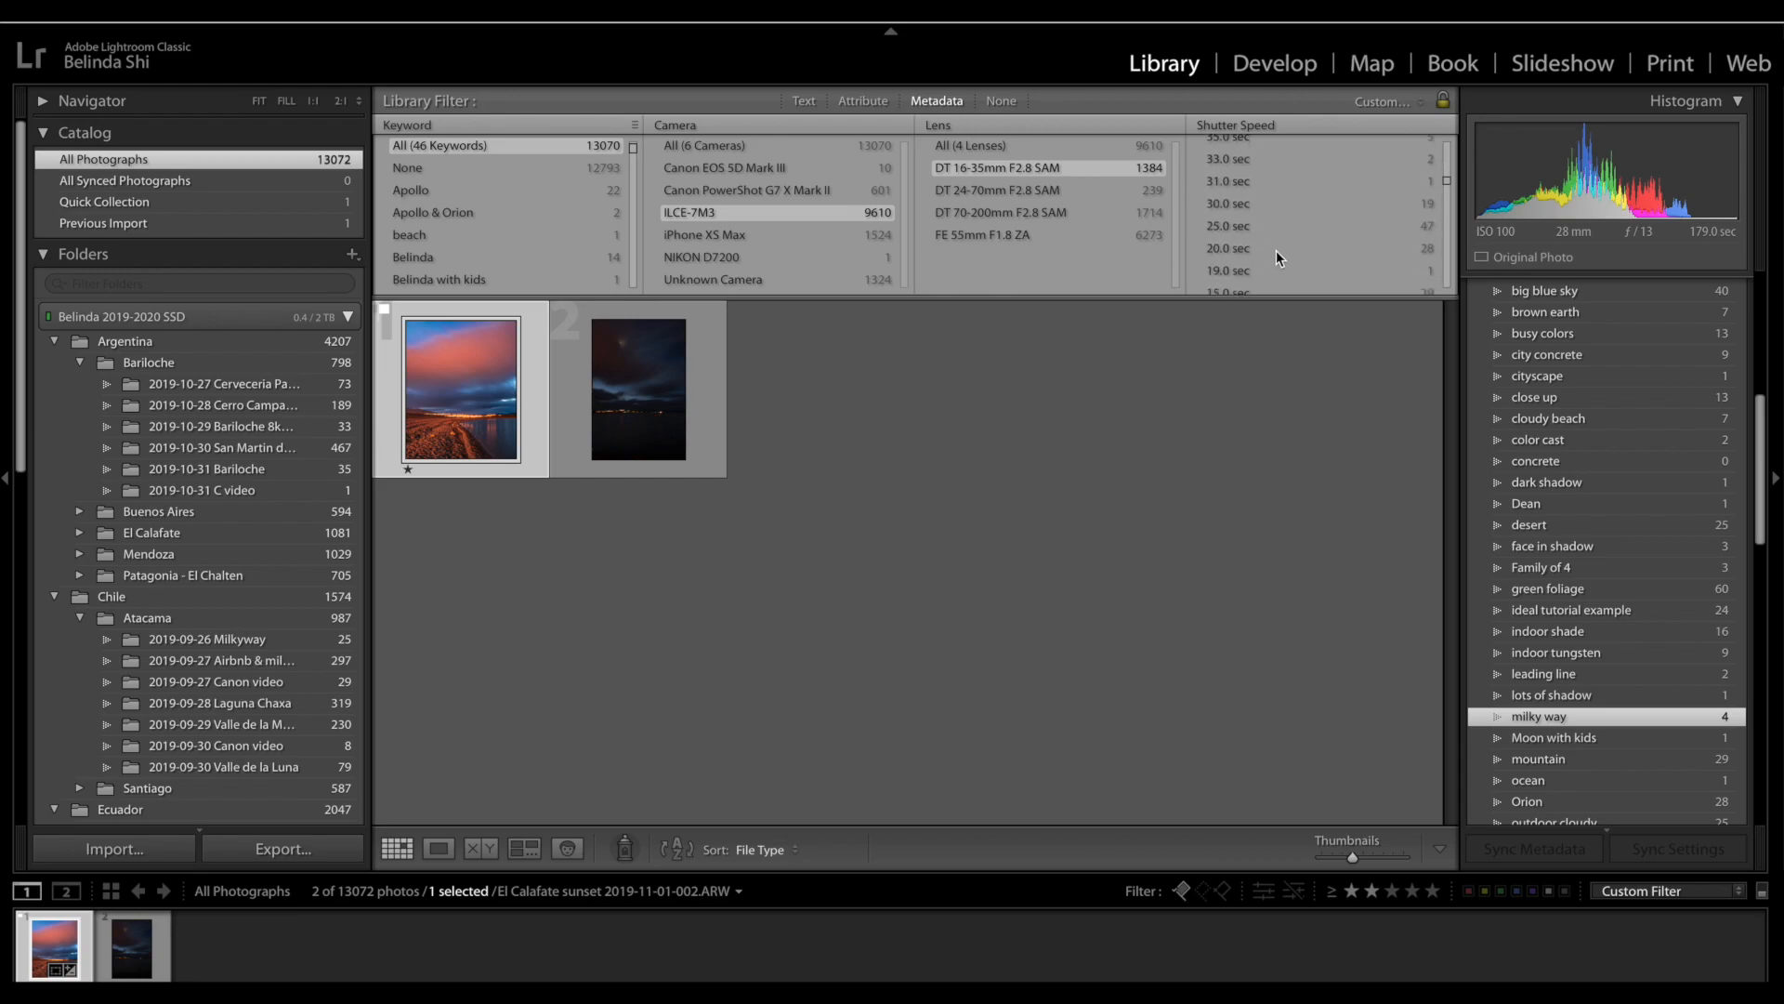
click(1264, 202)
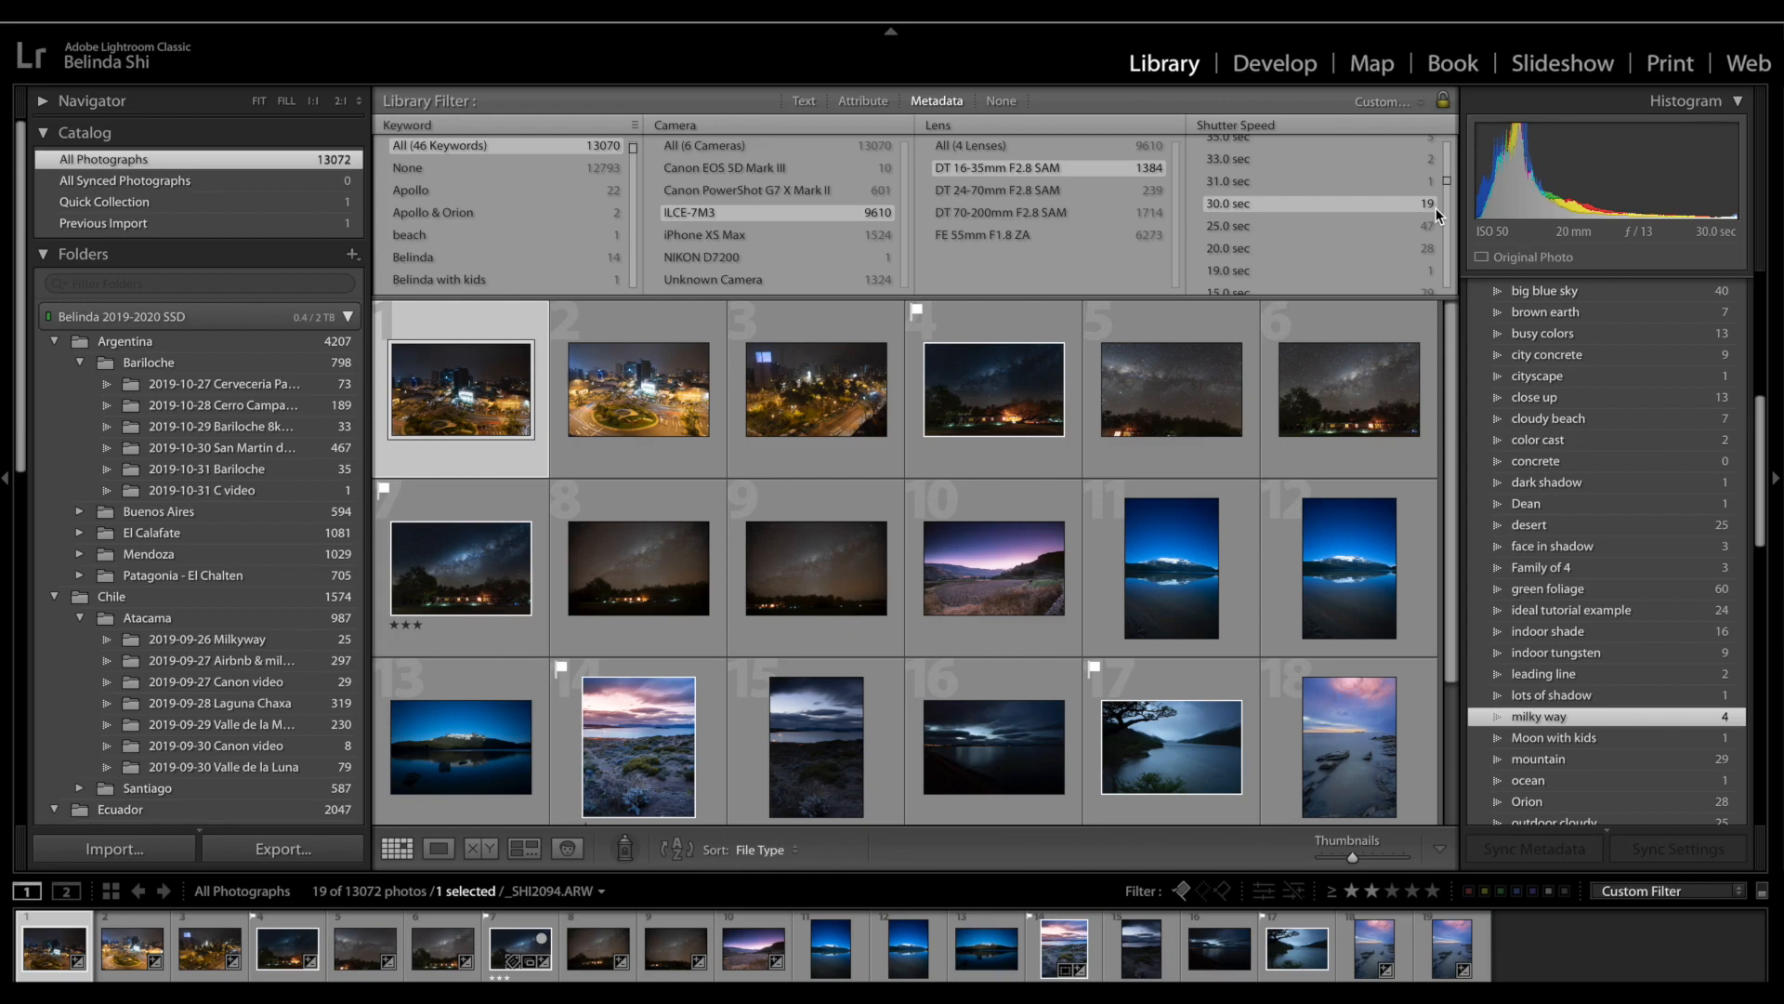
scroll(1069, 478, down, 3)
scroll(1068, 477, up, 3)
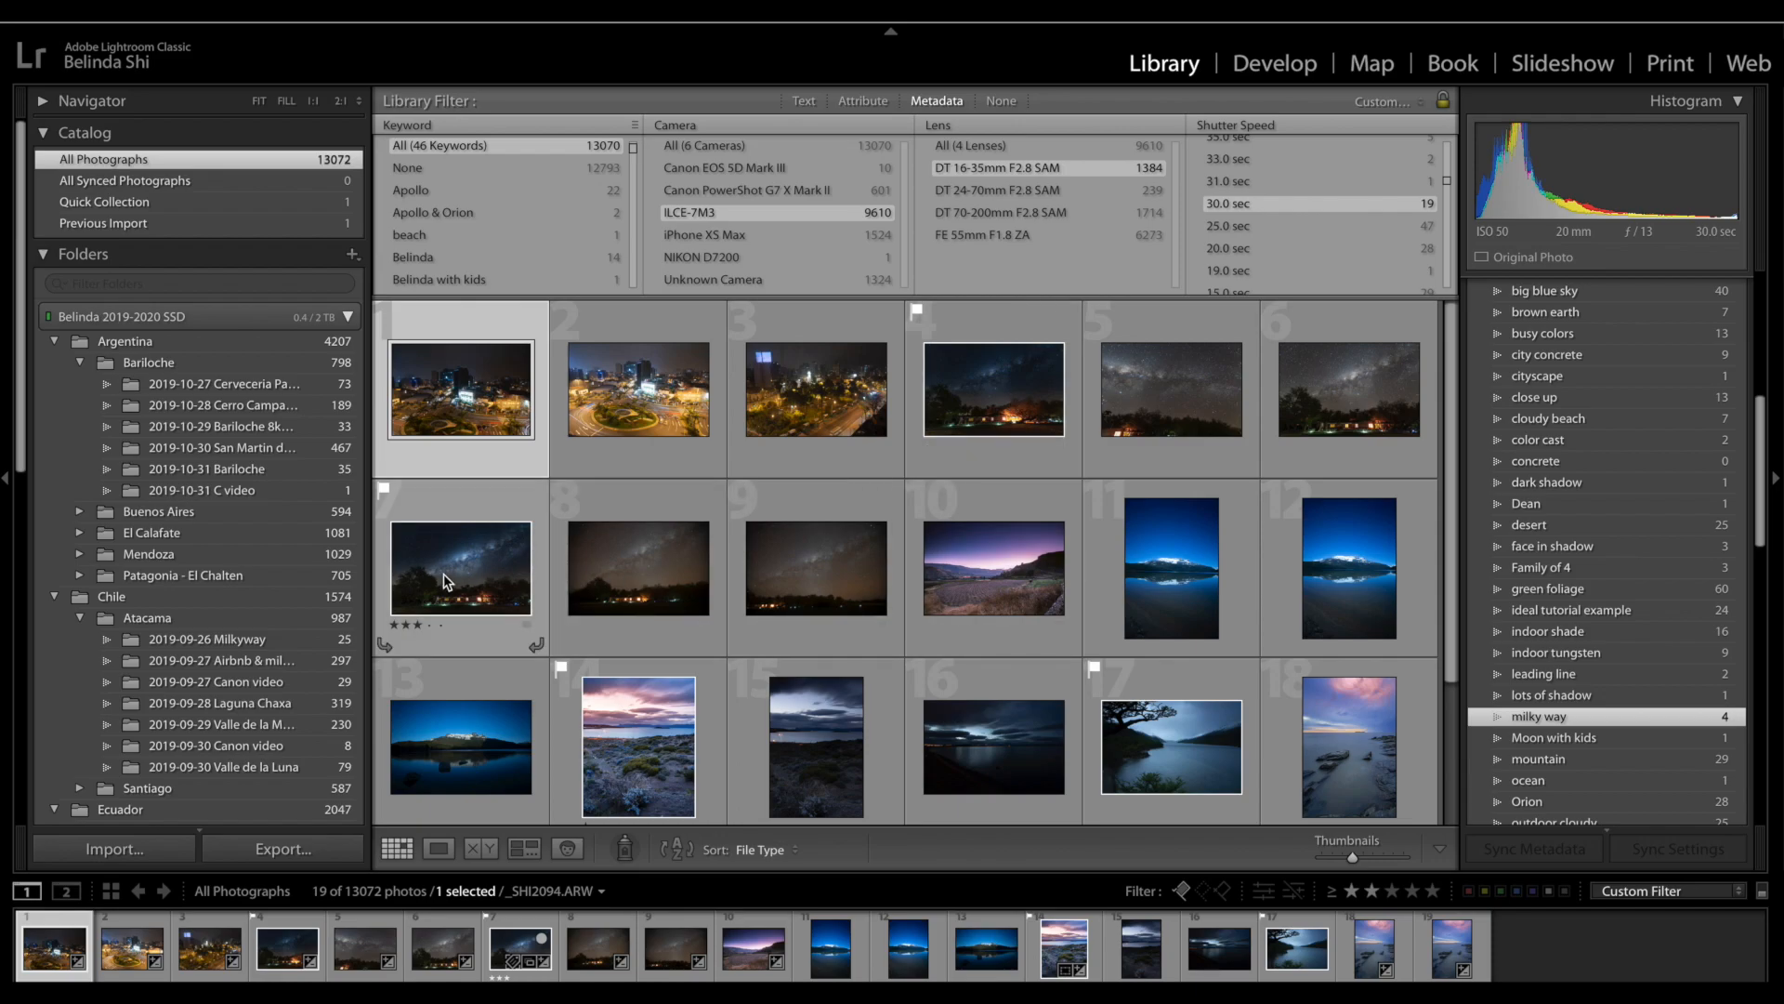
scroll(443, 572, down, 3)
scroll(444, 572, up, 3)
scroll(444, 582, up, 1)
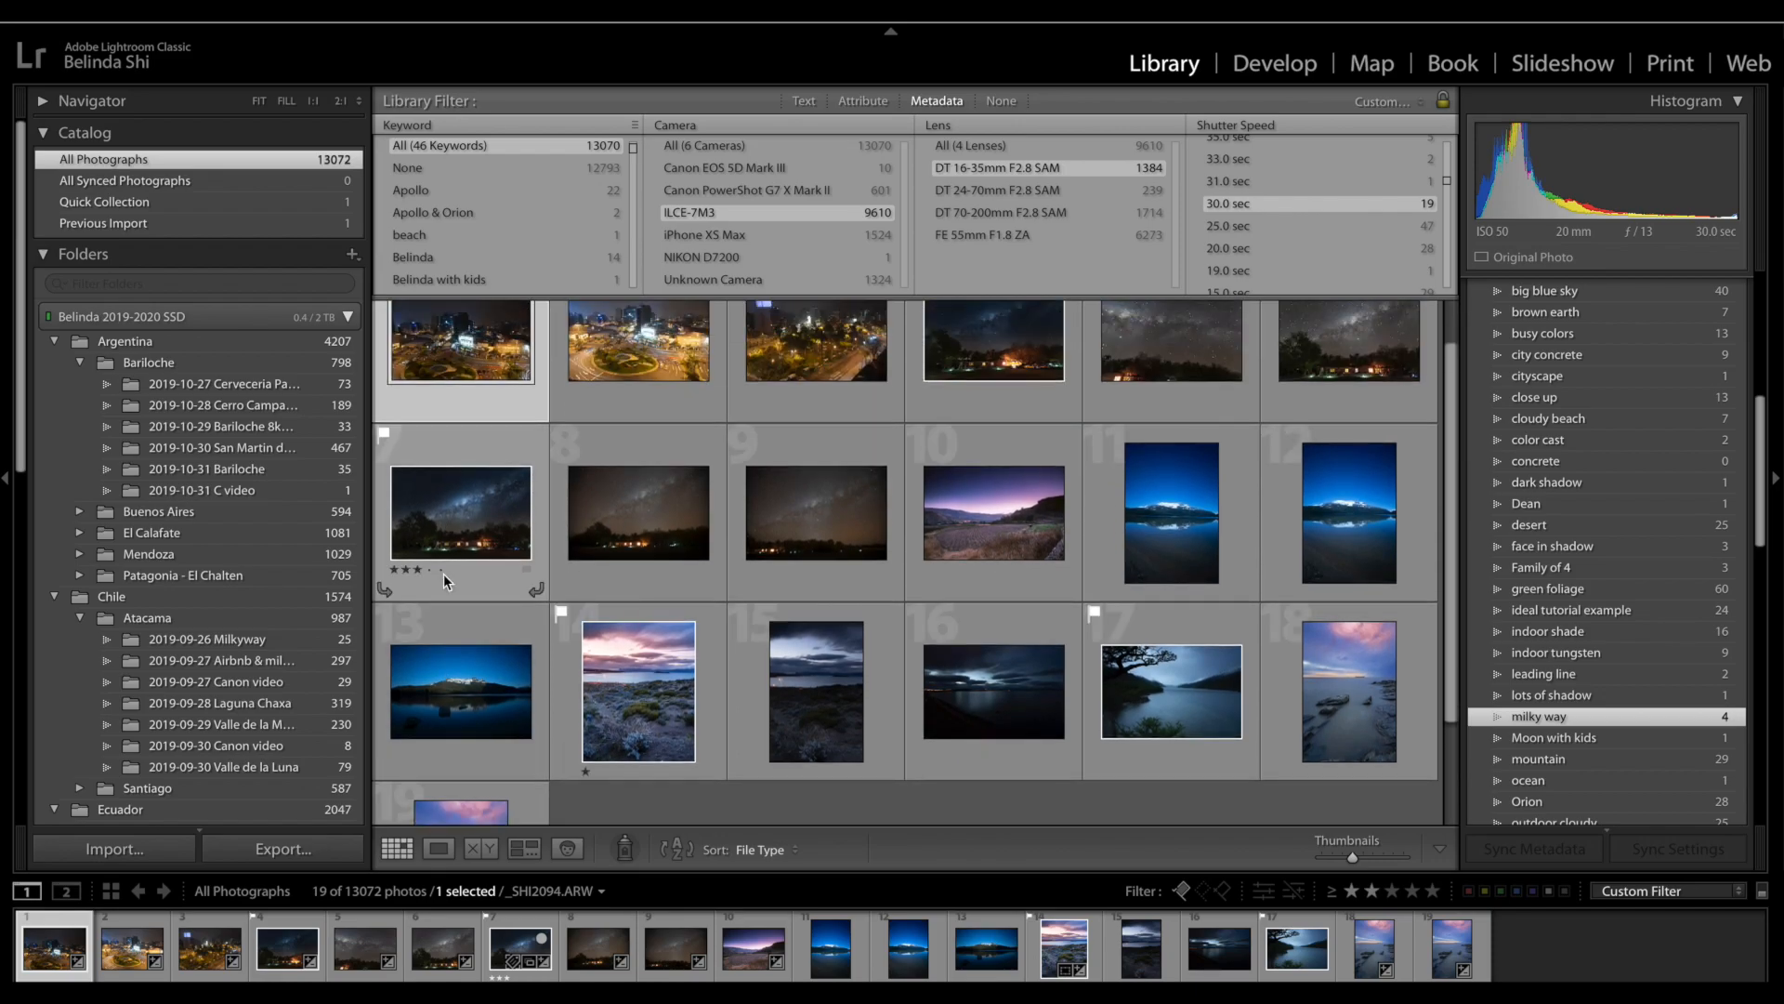
Step: Filter by a 25.0 sec shutter speed, view the virtual copy of the Nahuel Huapi Milky Way photo enlarged, and return to the grid
click(1277, 226)
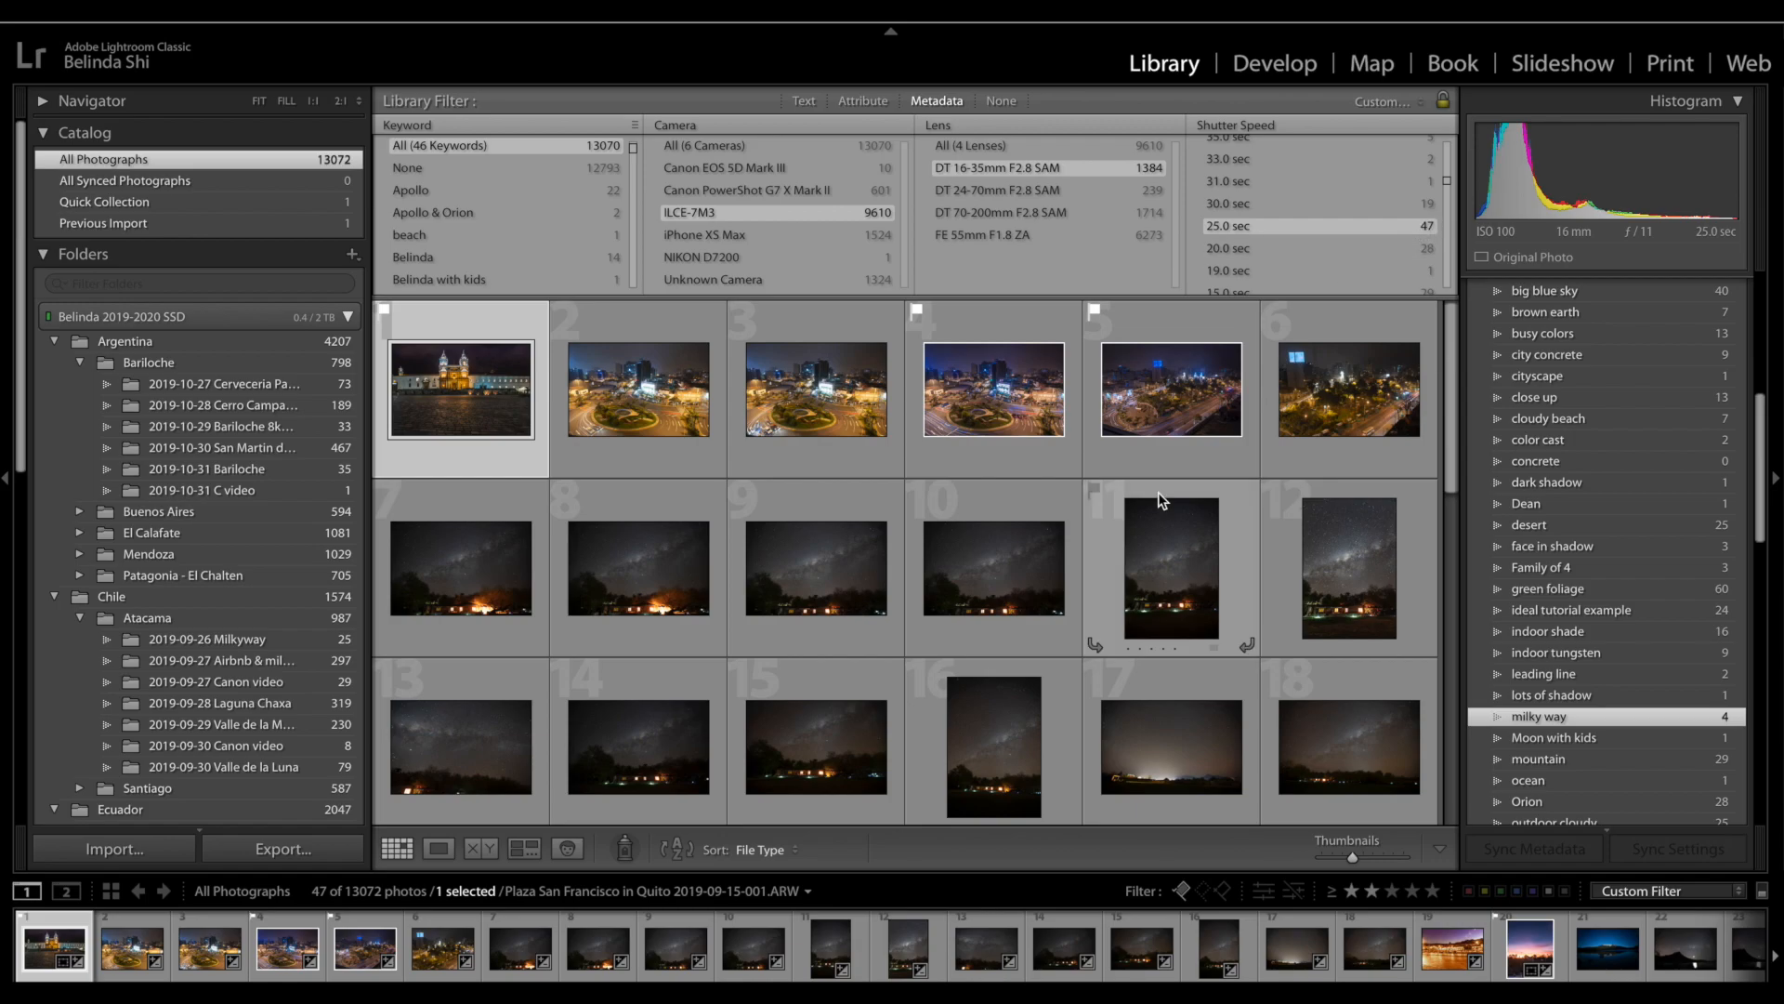
scroll(1158, 493, down, 4)
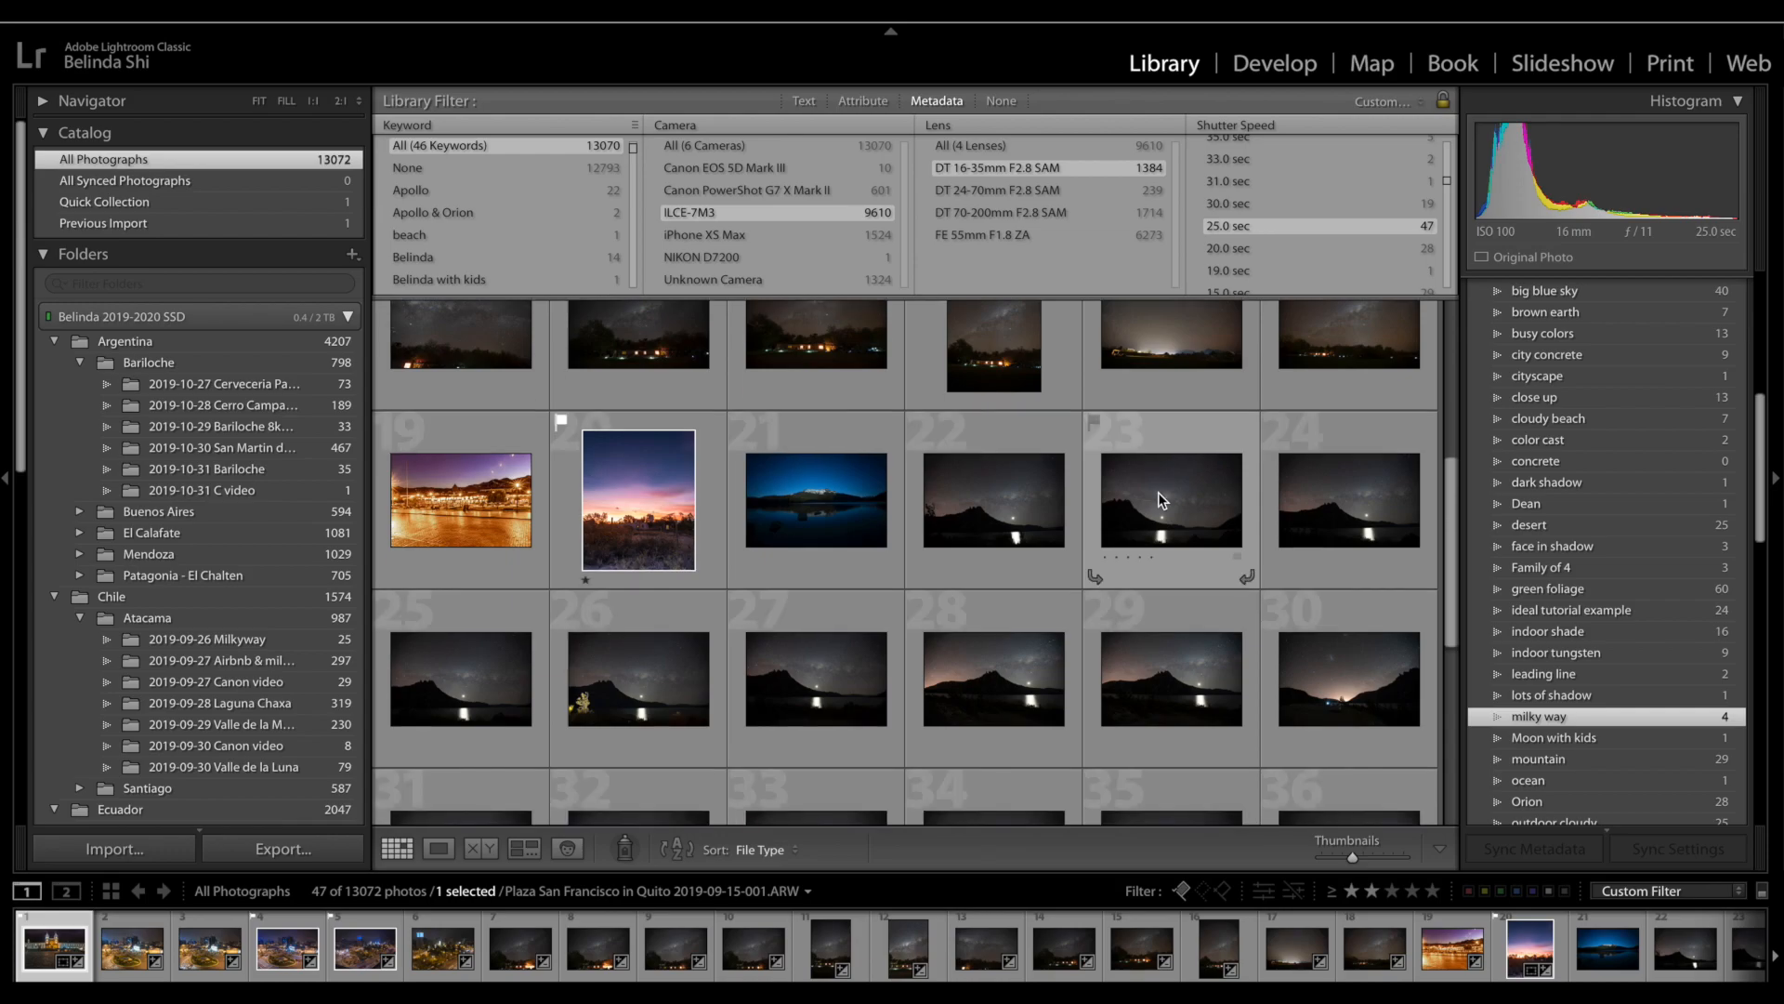
scroll(1158, 493, down, 5)
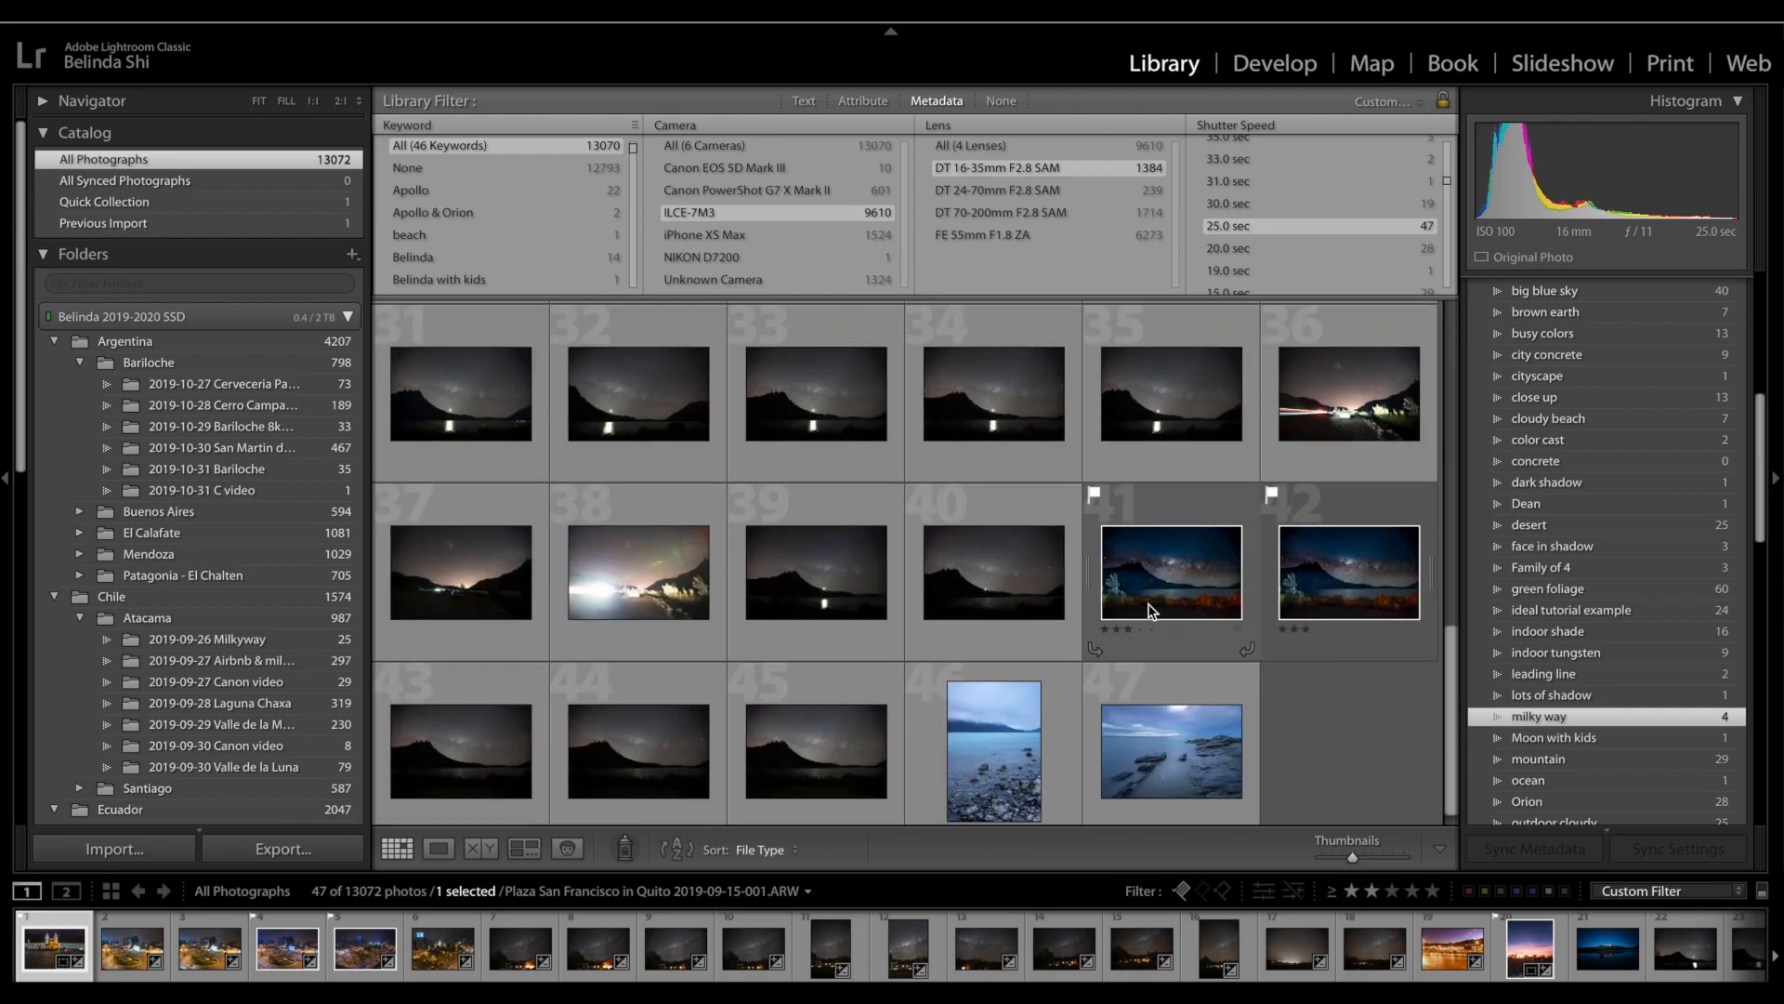
double_click(1327, 586)
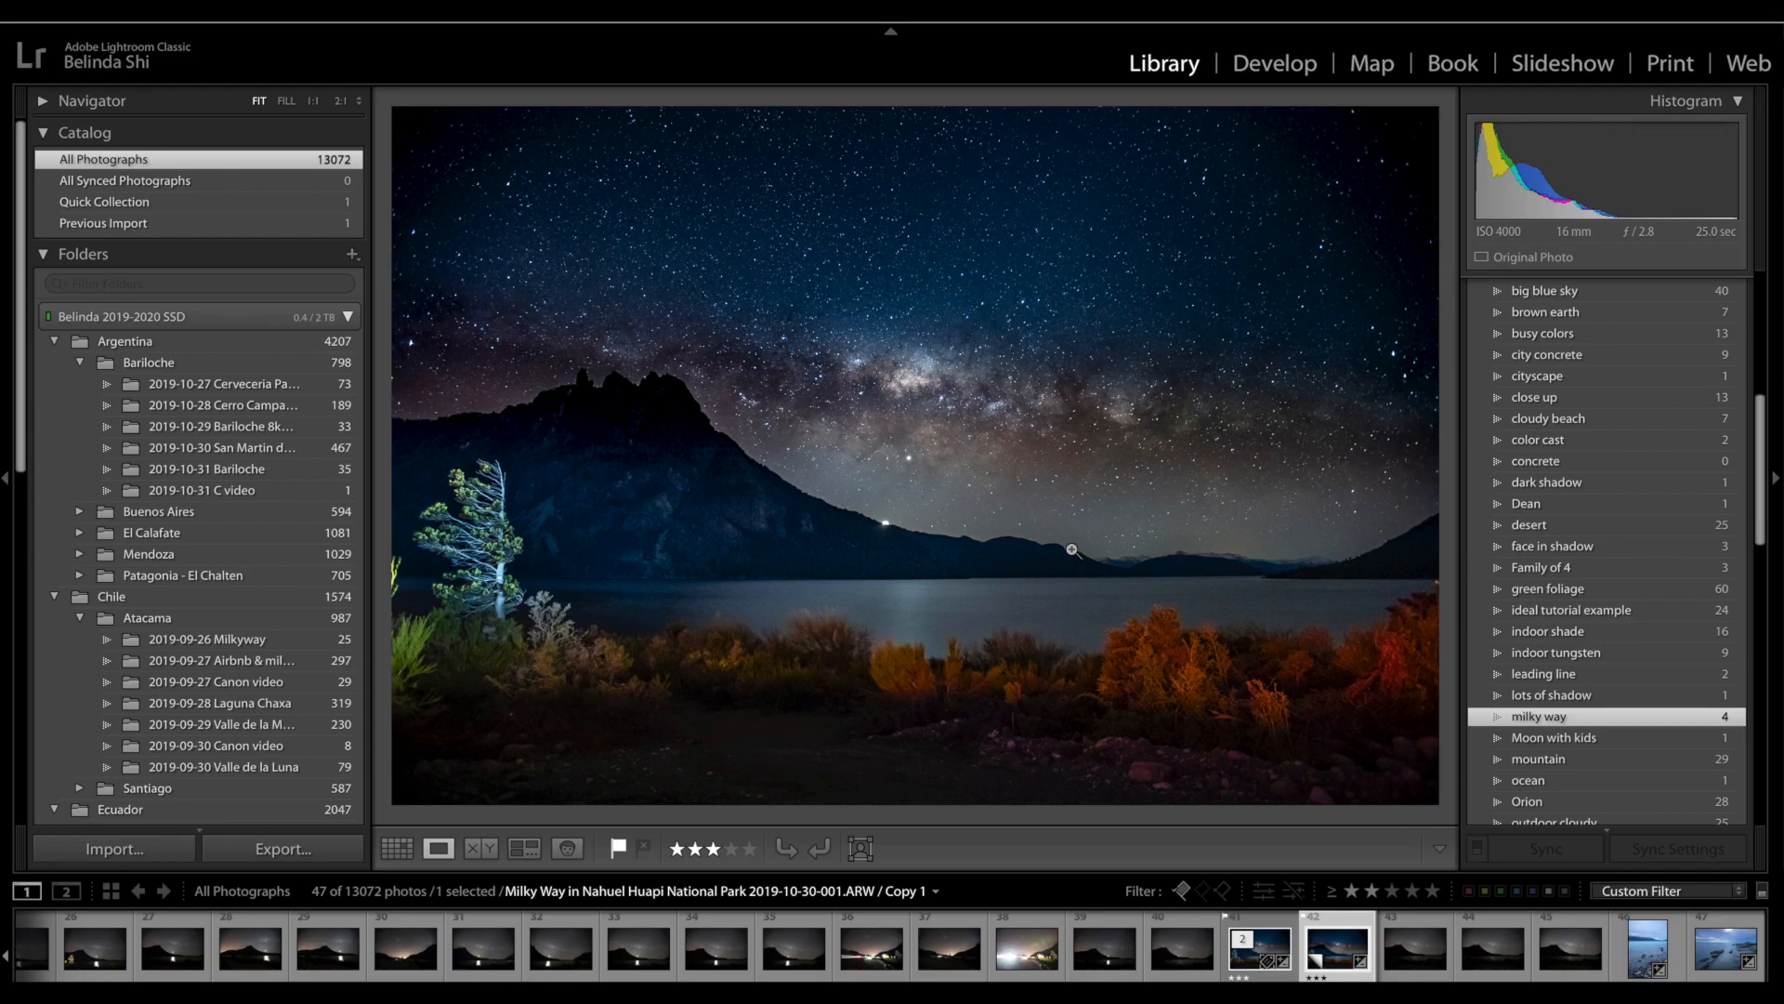
key(g)
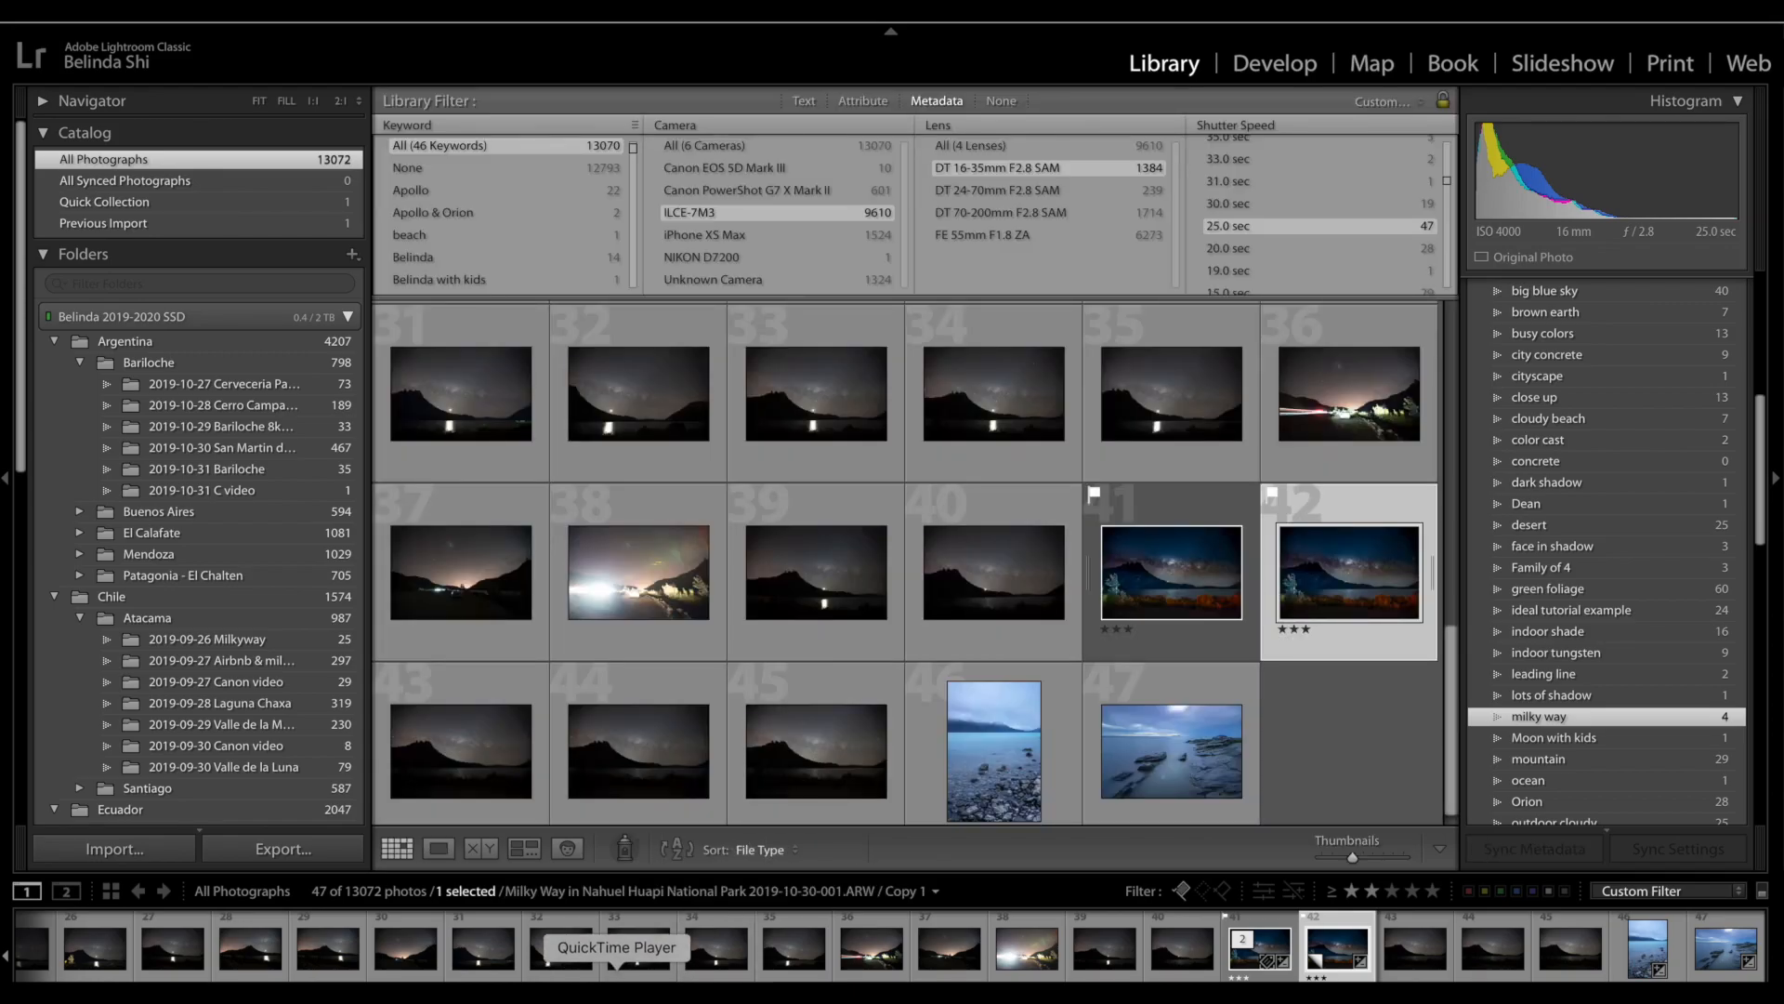